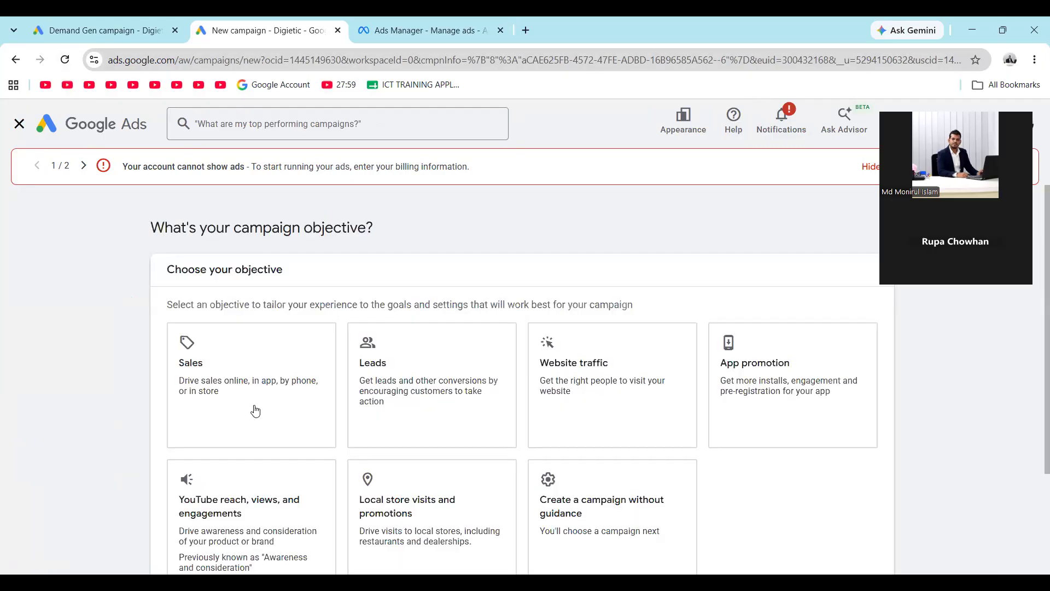
Step: Look over the available campaign objectives, including Sales, Leads, Website traffic, Local store visits and Create a campaign without guidance
{"action": "left_click", "coordinate": [208, 407]}
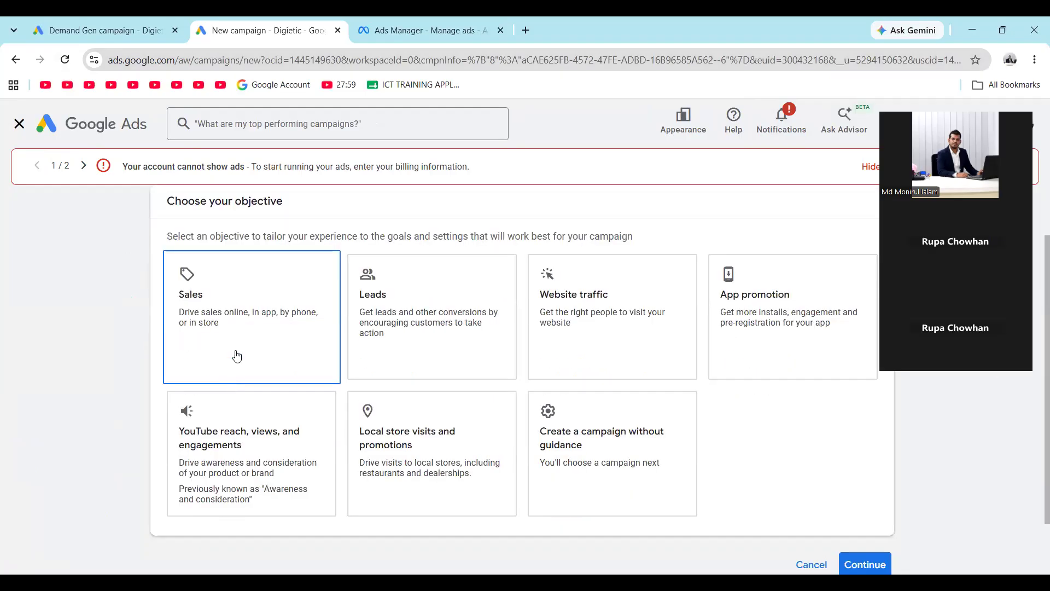
{"action": "left_click", "coordinate": [426, 349]}
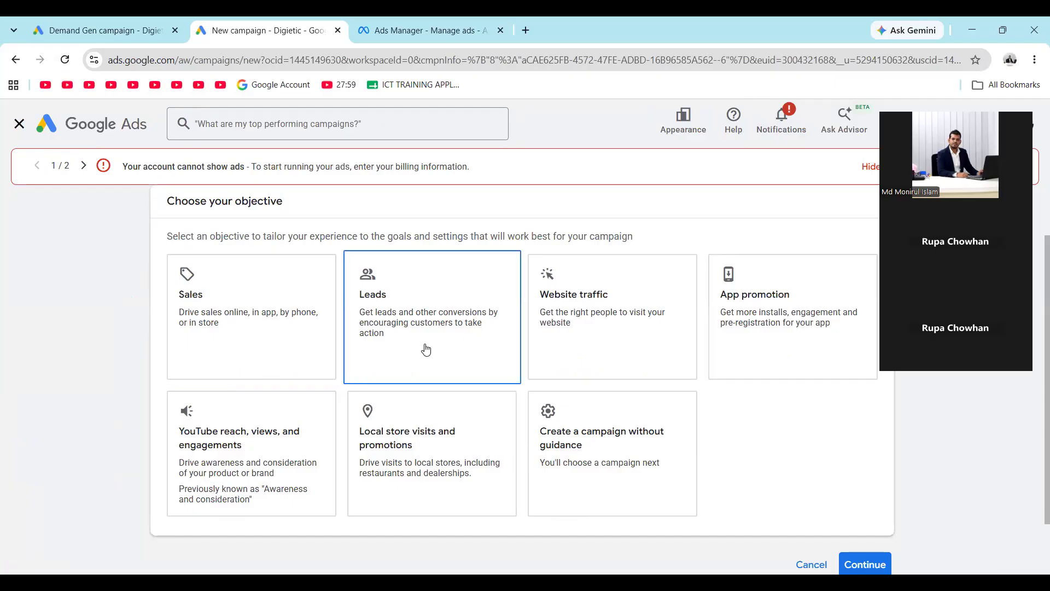
{"action": "left_click", "coordinate": [595, 348]}
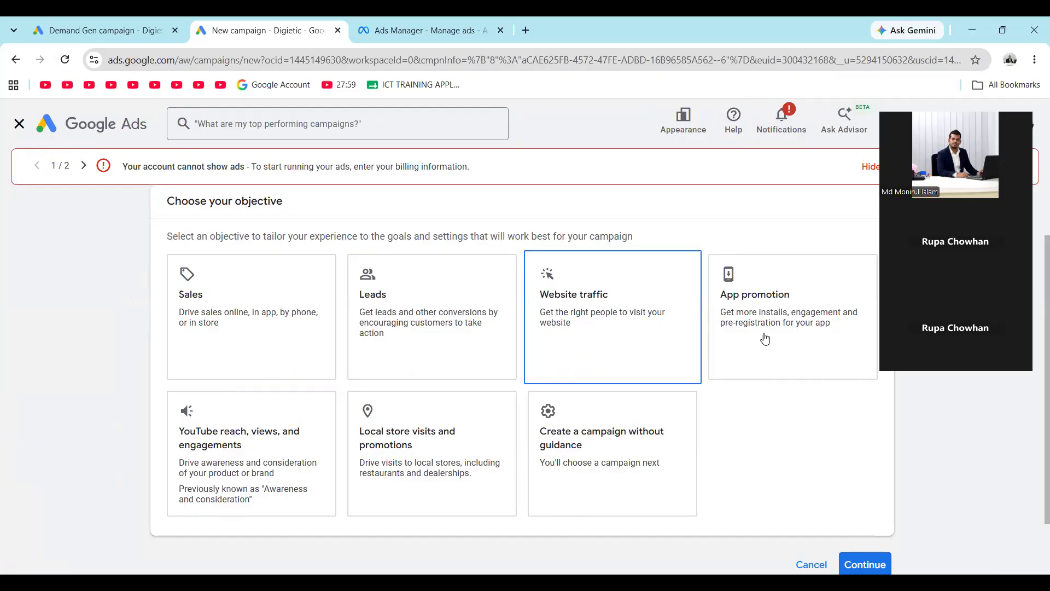
{"action": "left_click", "coordinate": [208, 451]}
{"action": "left_click", "coordinate": [378, 462]}
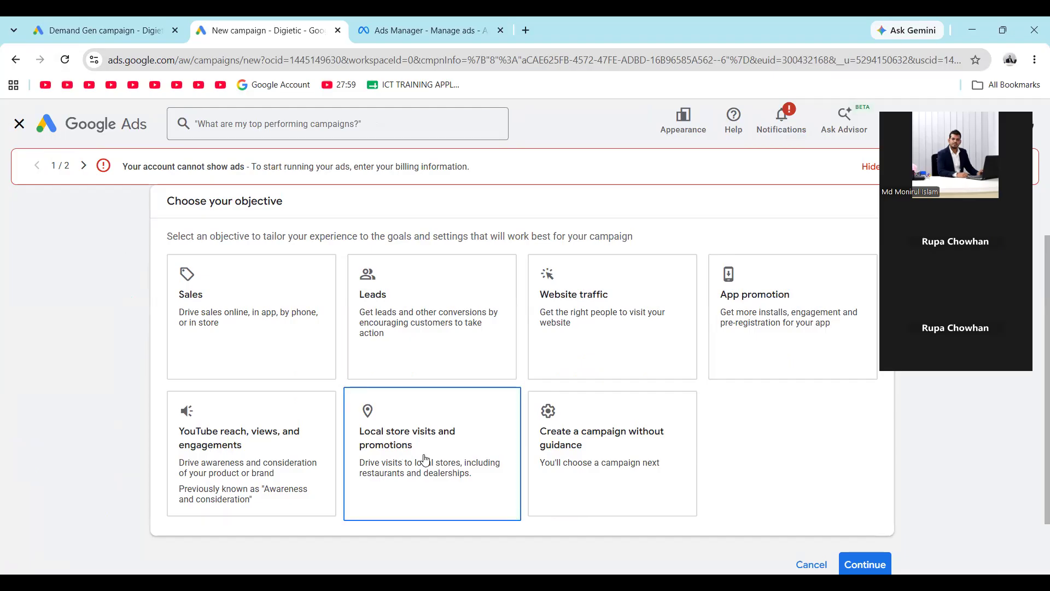
{"action": "left_click", "coordinate": [650, 444]}
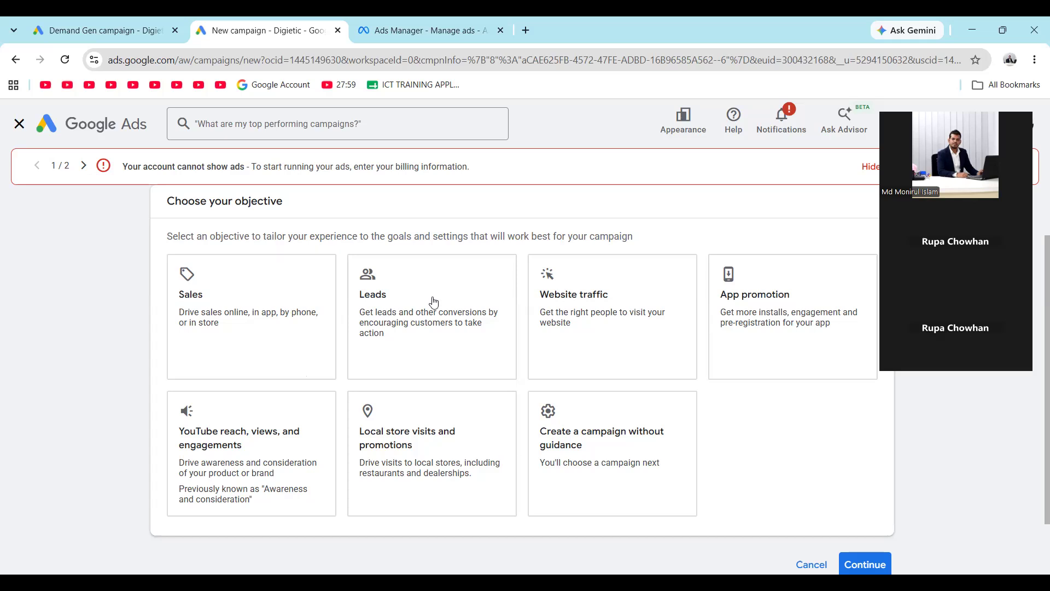
Step: Choose Sales as the campaign objective and continue with the account-default conversion goals
{"action": "left_click", "coordinate": [236, 339]}
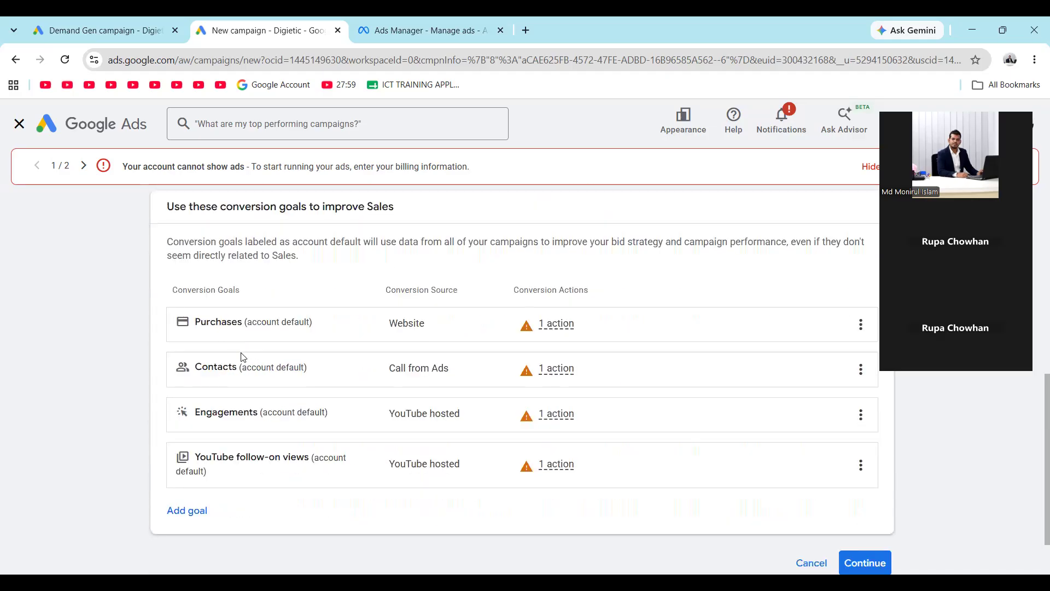
{"action": "scroll", "coordinate": [274, 343], "scroll_direction": "up", "scroll_amount": 1}
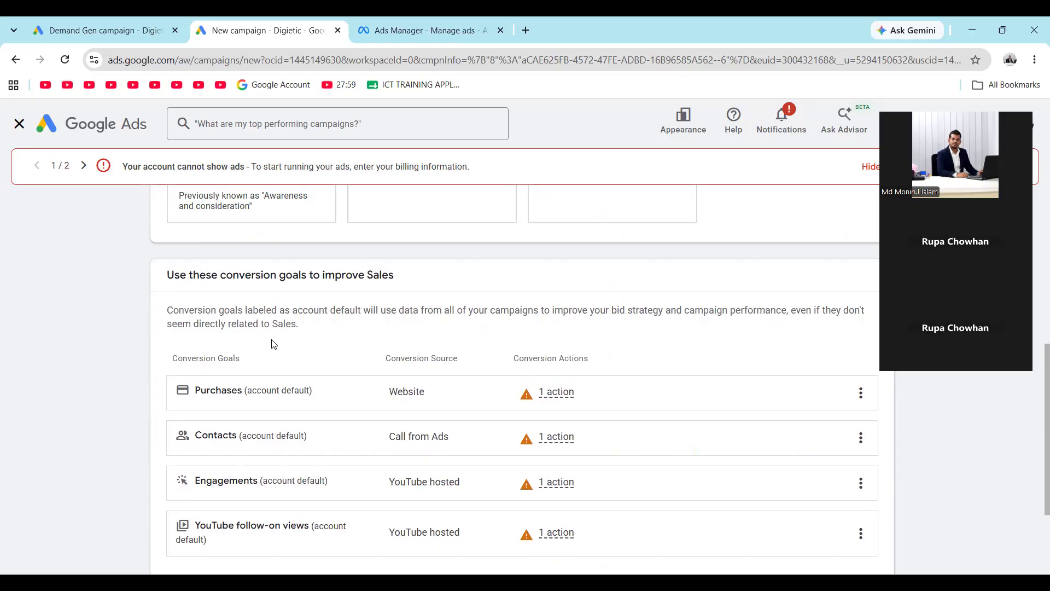
{"action": "scroll", "coordinate": [274, 343], "scroll_direction": "up", "scroll_amount": 2}
{"action": "scroll", "coordinate": [272, 343], "scroll_direction": "up", "scroll_amount": 1}
{"action": "scroll", "coordinate": [272, 344], "scroll_direction": "down", "scroll_amount": 5}
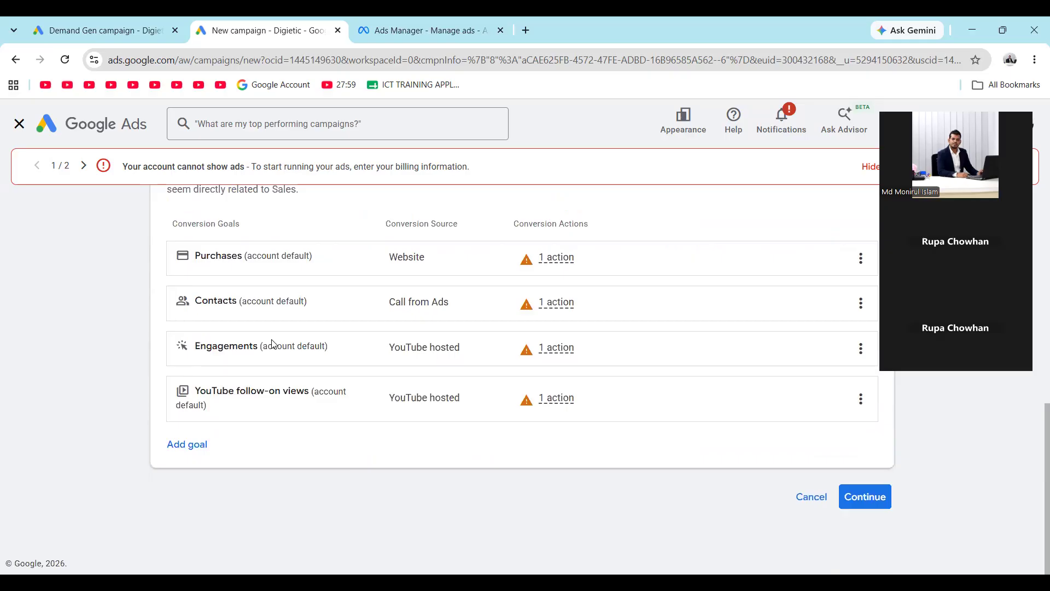
{"action": "left_click", "coordinate": [862, 497]}
Step: Examine the Sales conversion goals and compare the campaign types offered, from Performance Max, Shopping and Demand Gen to Search, Video and Display
{"action": "scroll", "coordinate": [405, 462], "scroll_direction": "down", "scroll_amount": 3}
{"action": "scroll", "coordinate": [405, 462], "scroll_direction": "up", "scroll_amount": 8}
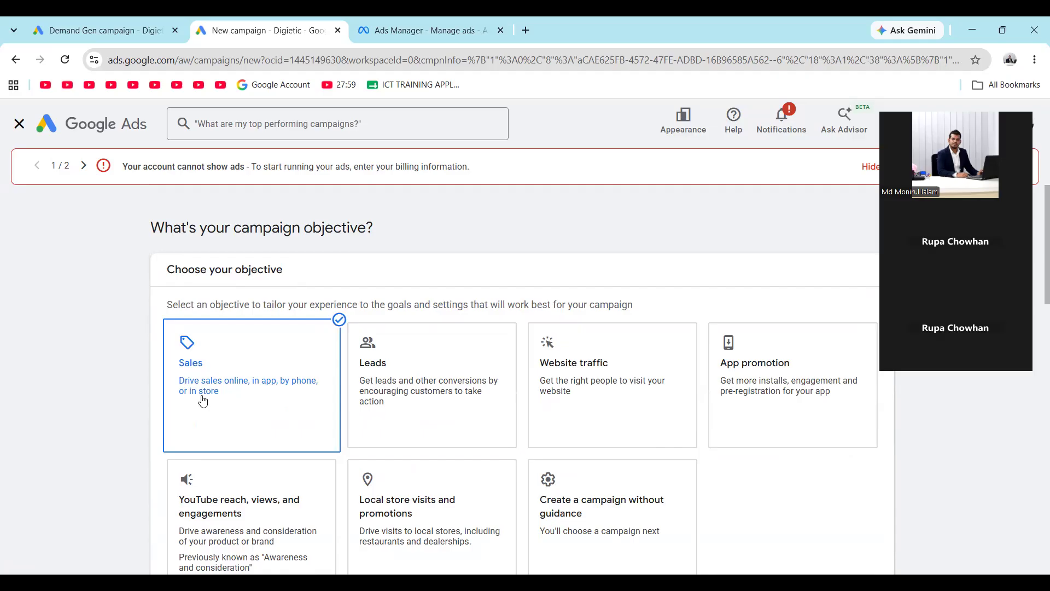
{"action": "scroll", "coordinate": [239, 403], "scroll_direction": "down", "scroll_amount": 9}
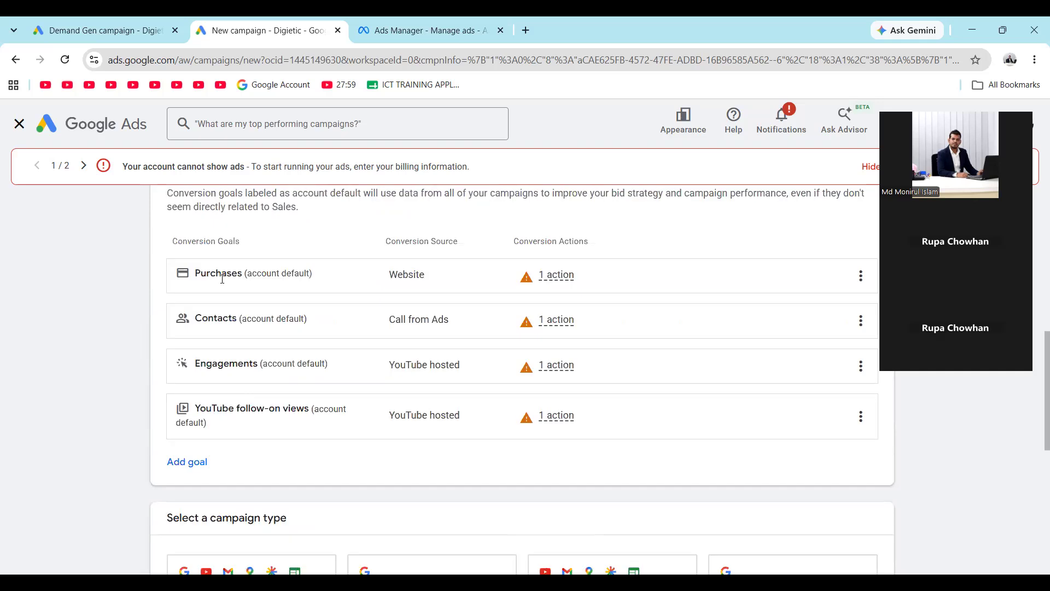
{"action": "scroll", "coordinate": [265, 323], "scroll_direction": "down", "scroll_amount": 5}
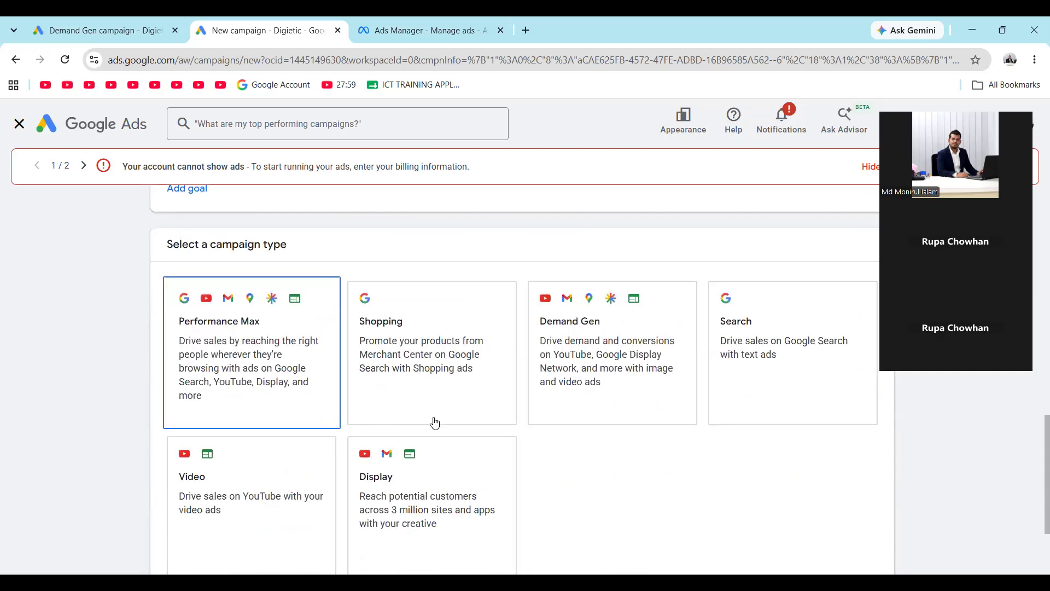
{"action": "scroll", "coordinate": [422, 399], "scroll_direction": "down", "scroll_amount": 1}
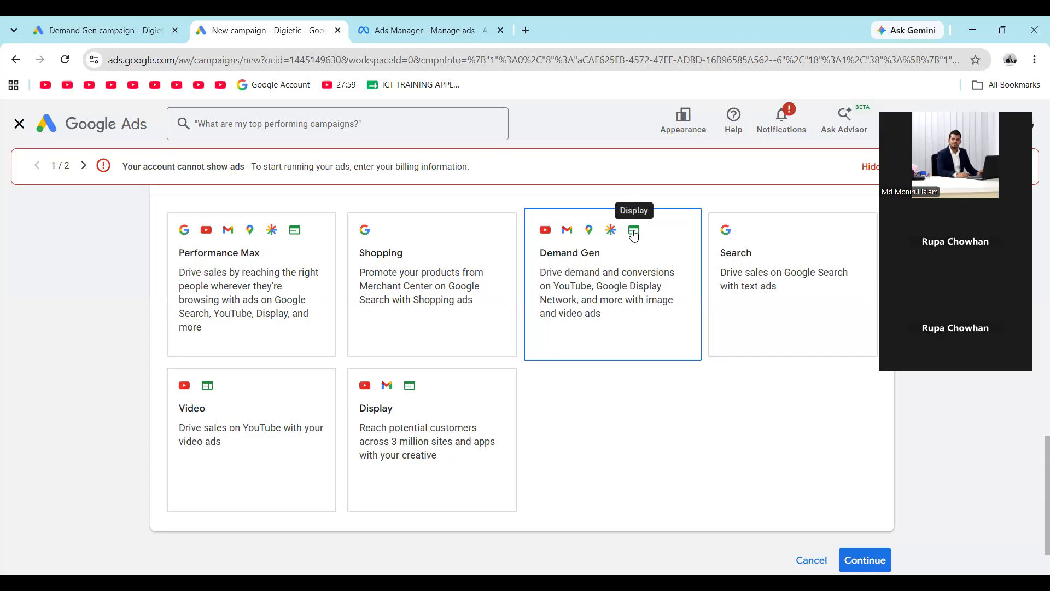
{"action": "scroll", "coordinate": [636, 266], "scroll_direction": "down", "scroll_amount": 2}
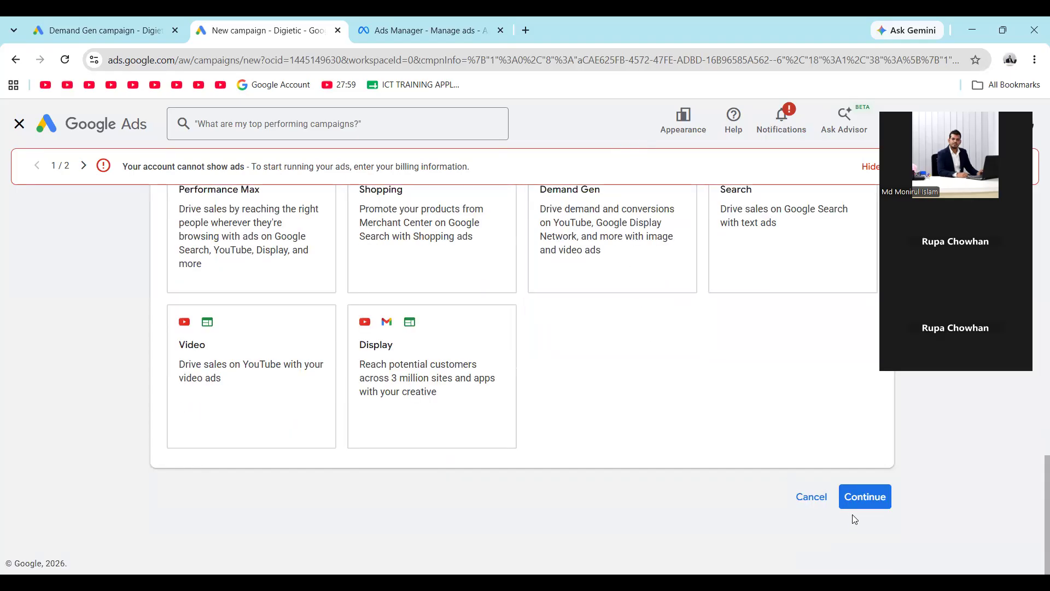
{"action": "scroll", "coordinate": [628, 401], "scroll_direction": "up", "scroll_amount": 2}
{"action": "left_click", "coordinate": [218, 428]}
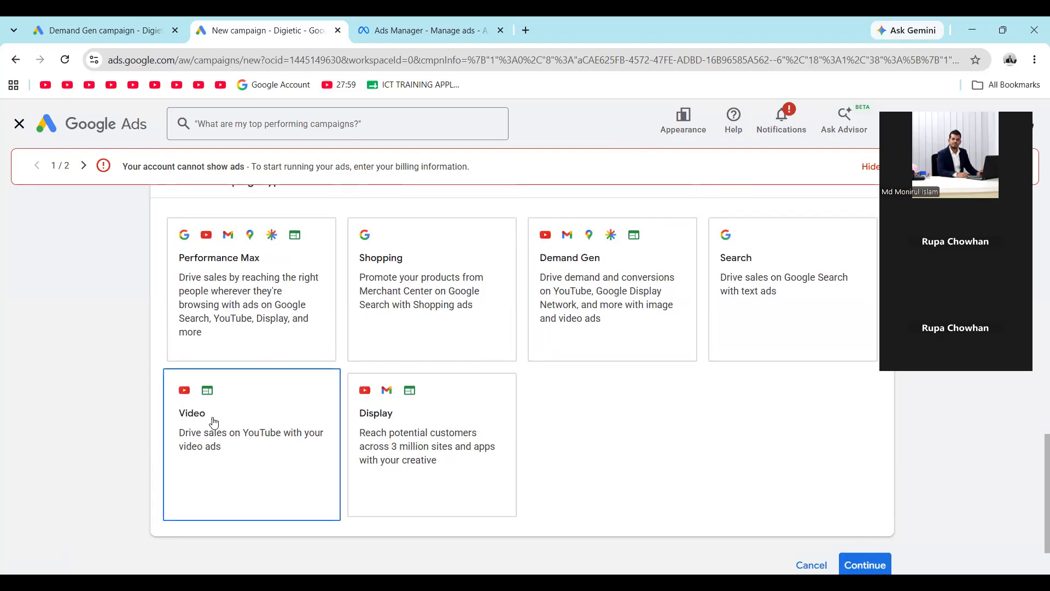
{"action": "left_click", "coordinate": [427, 420]}
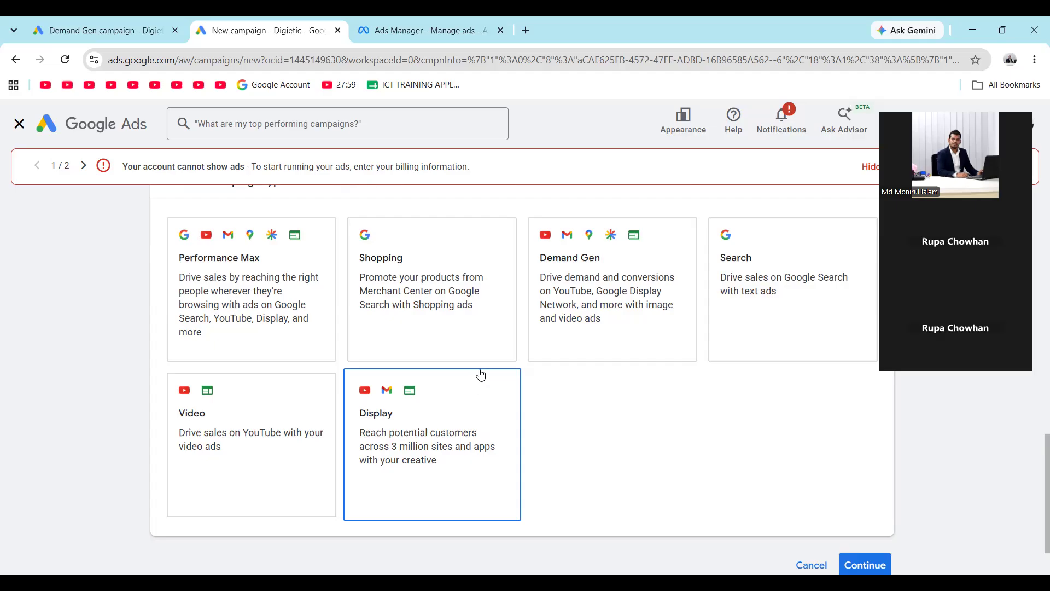
{"action": "left_click", "coordinate": [247, 403]}
{"action": "left_click", "coordinate": [448, 411]}
{"action": "left_click", "coordinate": [296, 411]}
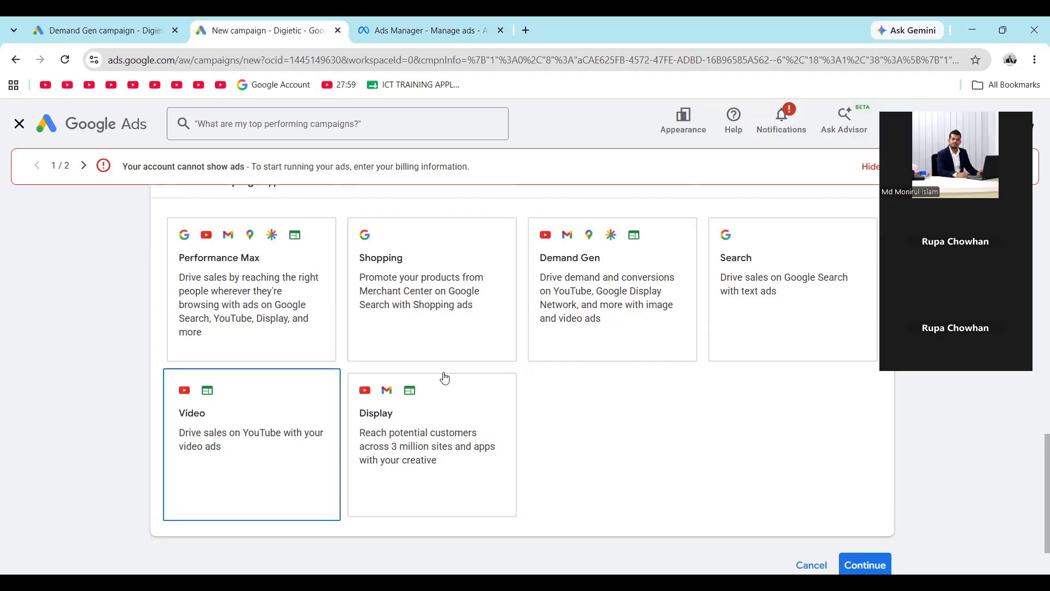
{"action": "left_click", "coordinate": [642, 291]}
{"action": "left_click", "coordinate": [415, 337]}
{"action": "left_click", "coordinate": [246, 405]}
{"action": "left_click", "coordinate": [435, 424]}
{"action": "left_click", "coordinate": [281, 251]}
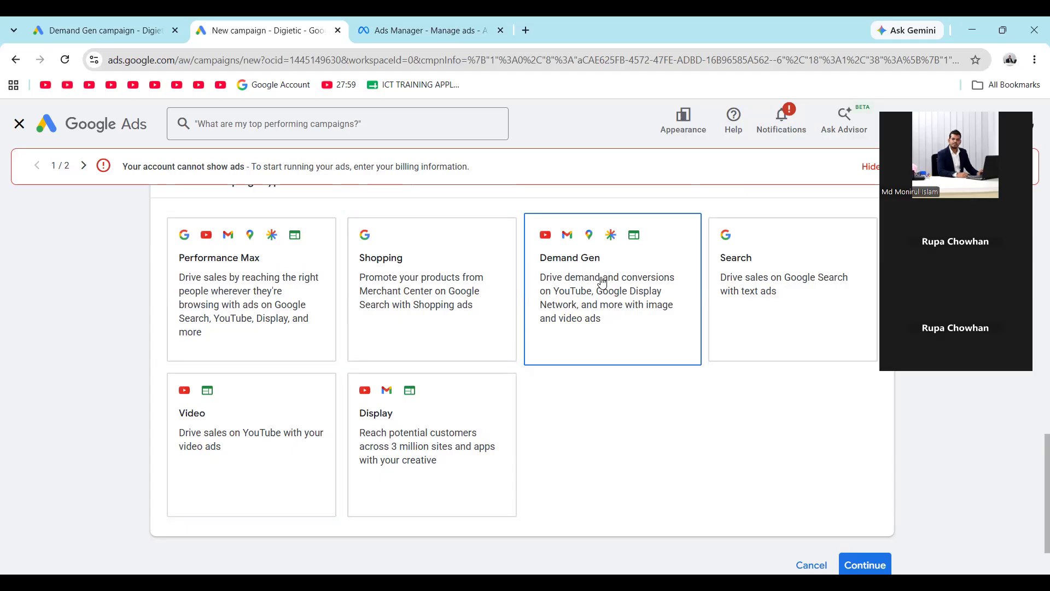
Step: Try to continue the new Sales campaign without choosing a campaign type
{"action": "scroll", "coordinate": [793, 470], "scroll_direction": "down", "scroll_amount": 1}
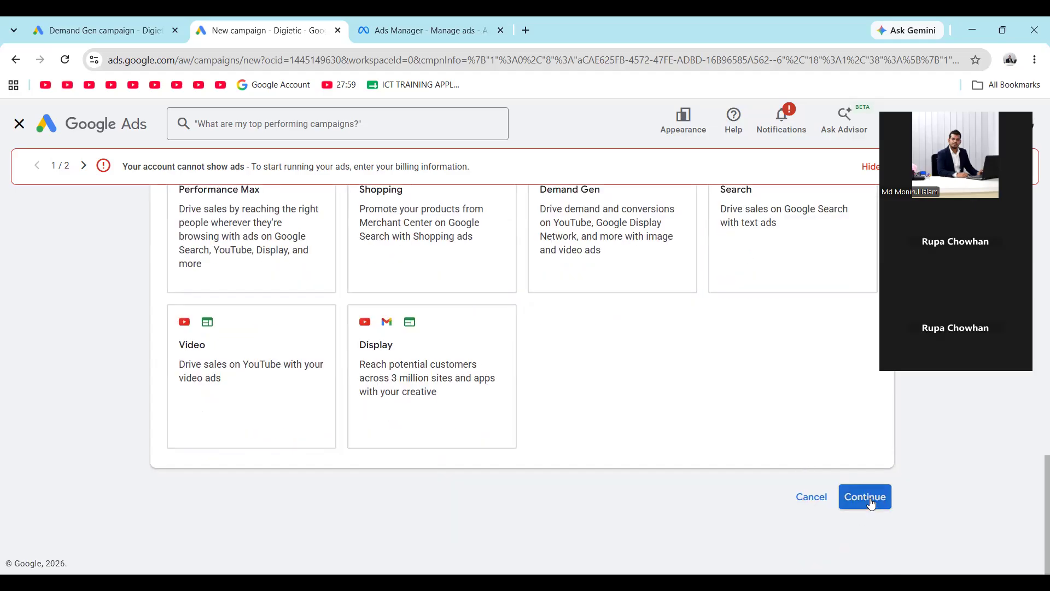
{"action": "left_click", "coordinate": [871, 503]}
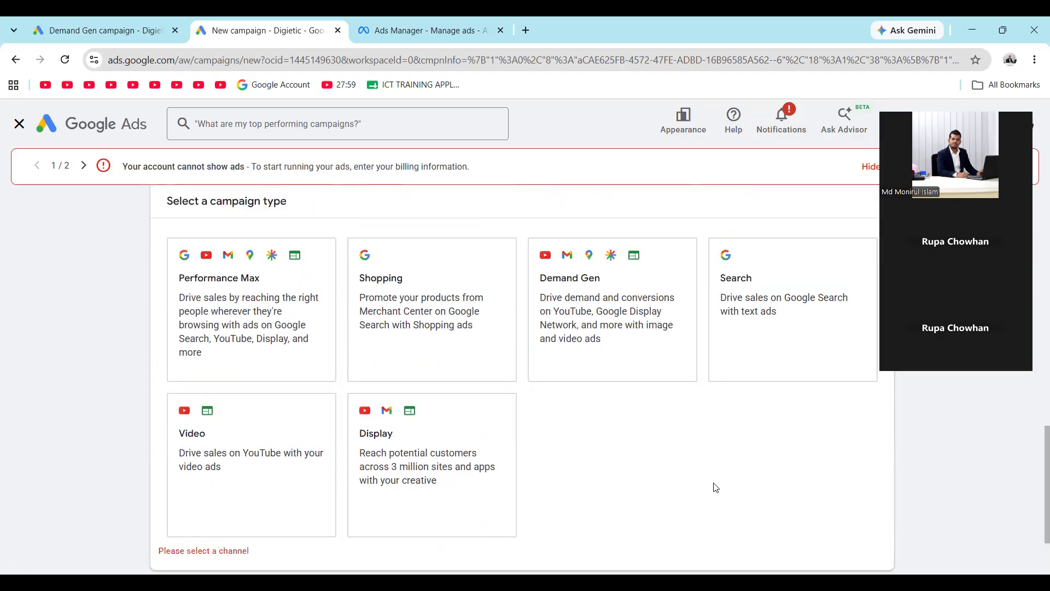
{"action": "scroll", "coordinate": [572, 471], "scroll_direction": "down", "scroll_amount": 2}
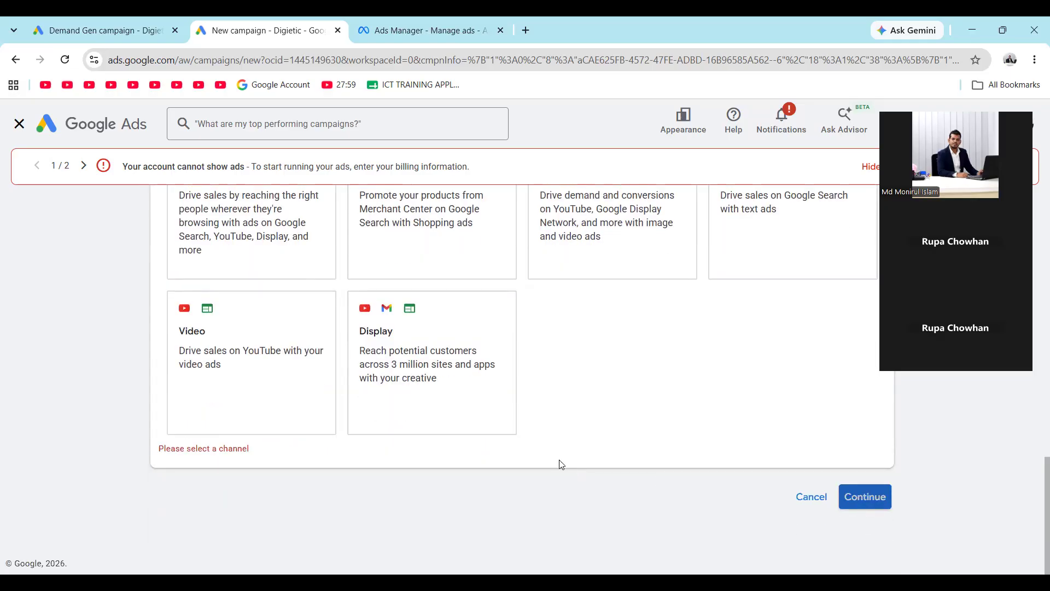
{"action": "scroll", "coordinate": [221, 164], "scroll_direction": "up", "scroll_amount": 1}
{"action": "scroll", "coordinate": [630, 432], "scroll_direction": "down", "scroll_amount": 1}
{"action": "scroll", "coordinate": [335, 211], "scroll_direction": "up", "scroll_amount": 2}
{"action": "scroll", "coordinate": [576, 422], "scroll_direction": "down", "scroll_amount": 2}
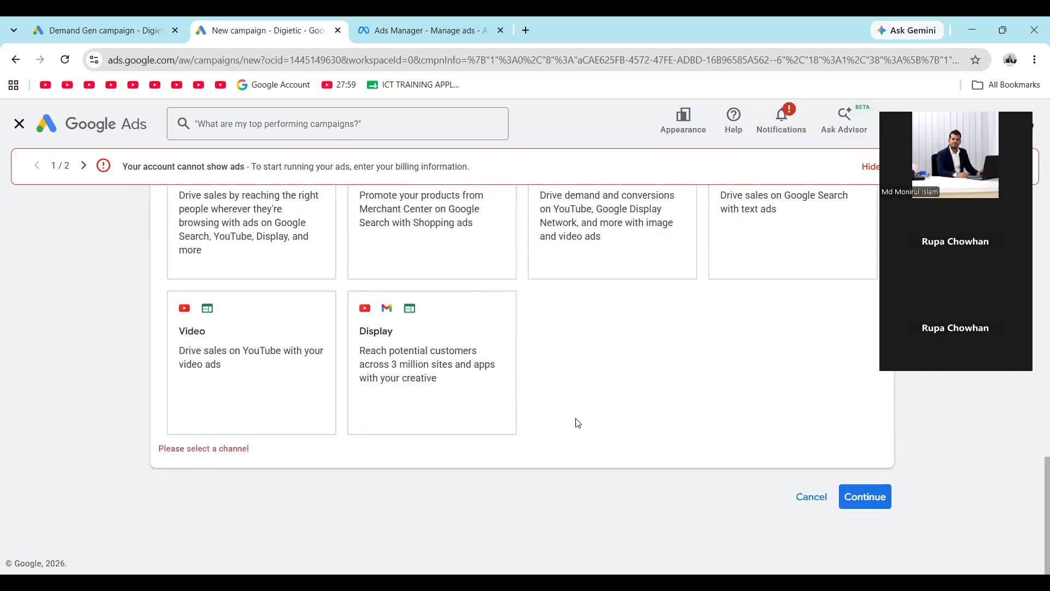
{"action": "scroll", "coordinate": [249, 198], "scroll_direction": "up", "scroll_amount": 1}
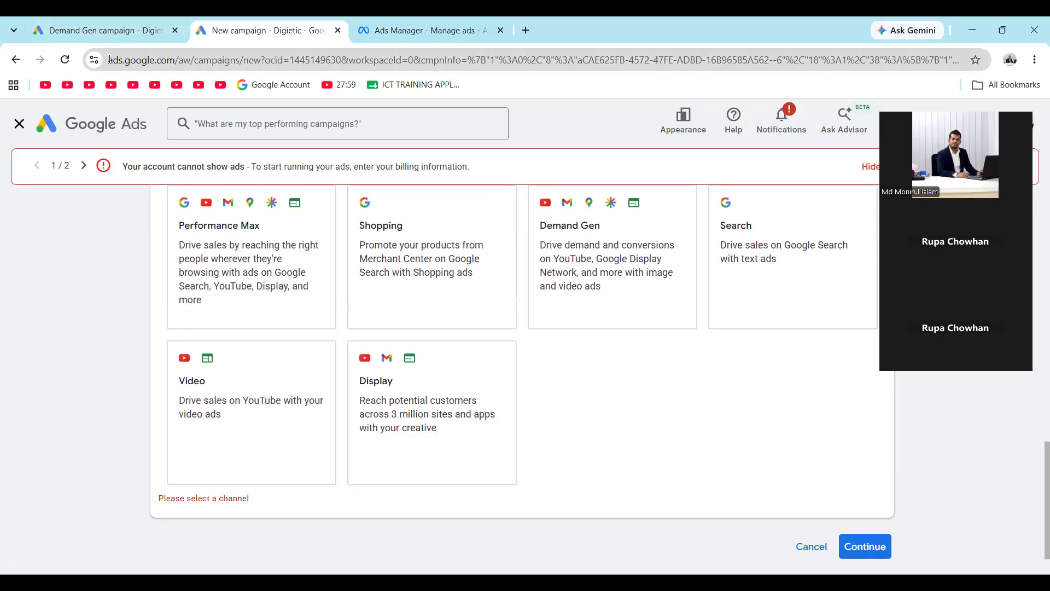
Step: Reload the new campaign page from its address and try to choose Demand Gen as the campaign type
{"action": "left_click", "coordinate": [109, 59]}
{"action": "left_click_drag", "start_coordinate": [109, 59], "coordinate": [1037, 118]}
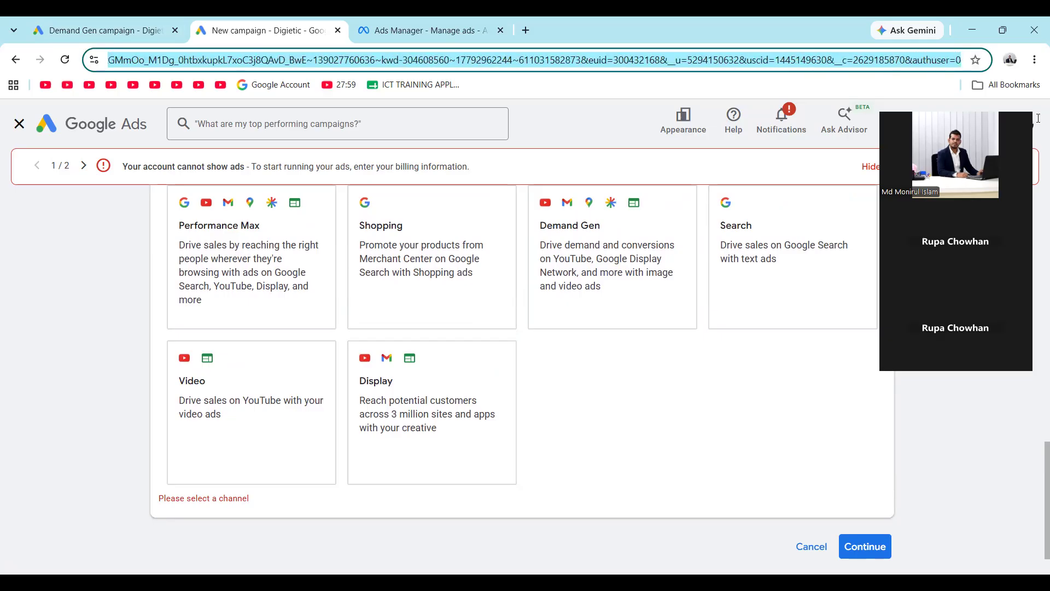
{"action": "left_click", "coordinate": [963, 60]}
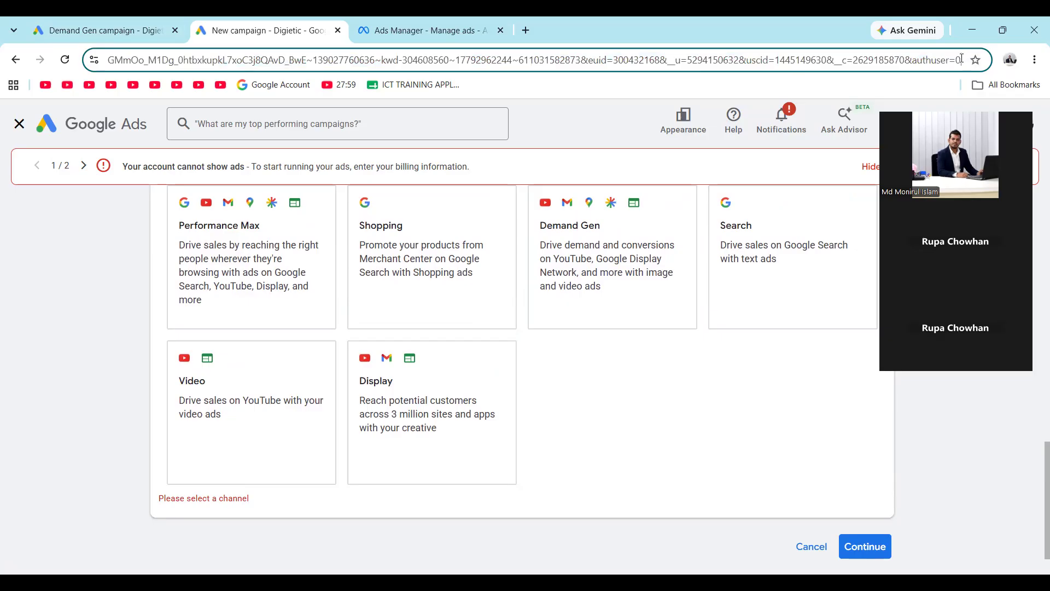
{"action": "key", "text": "Return"}
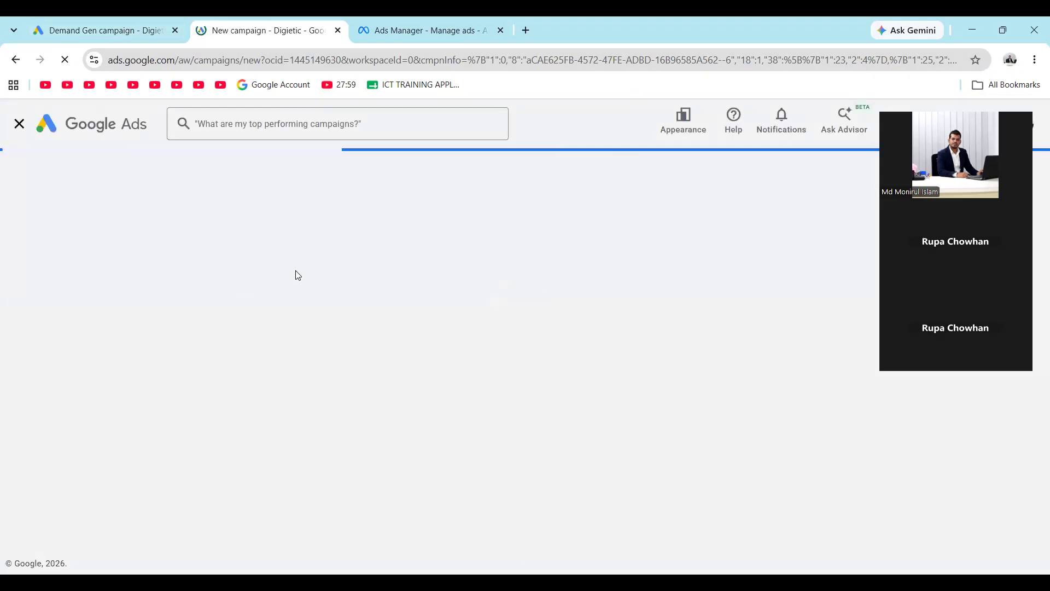
{"action": "scroll", "coordinate": [409, 259], "scroll_direction": "down", "scroll_amount": 5}
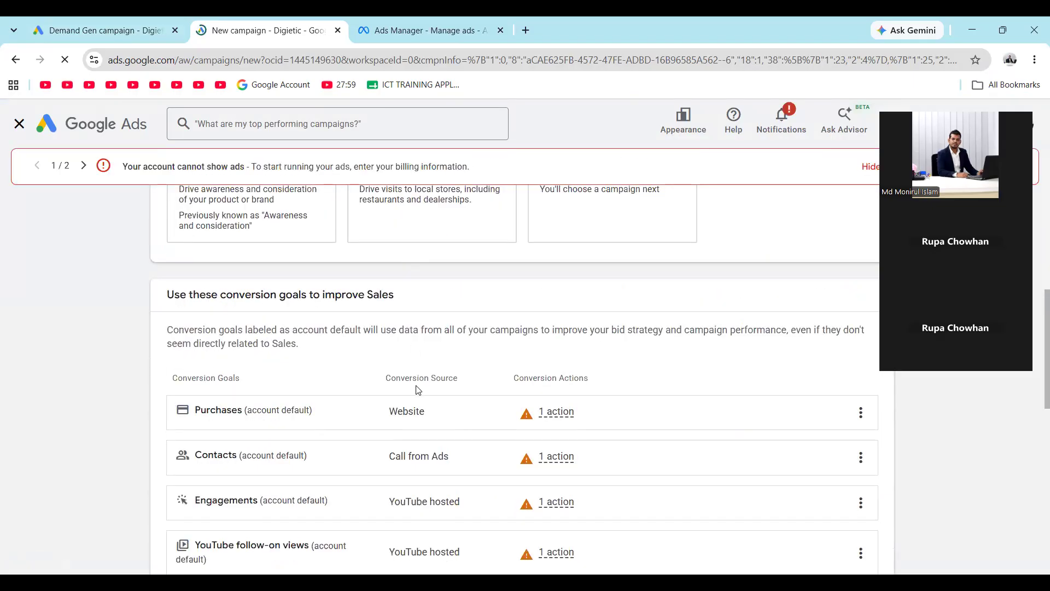
{"action": "scroll", "coordinate": [419, 376], "scroll_direction": "down", "scroll_amount": 5}
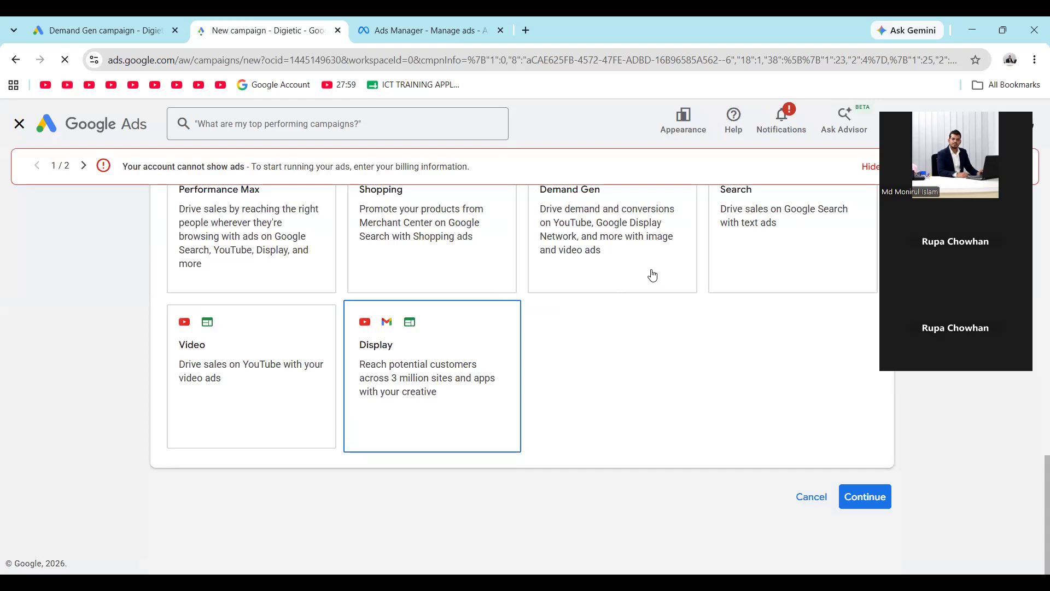
{"action": "scroll", "coordinate": [630, 235], "scroll_direction": "up", "scroll_amount": 3}
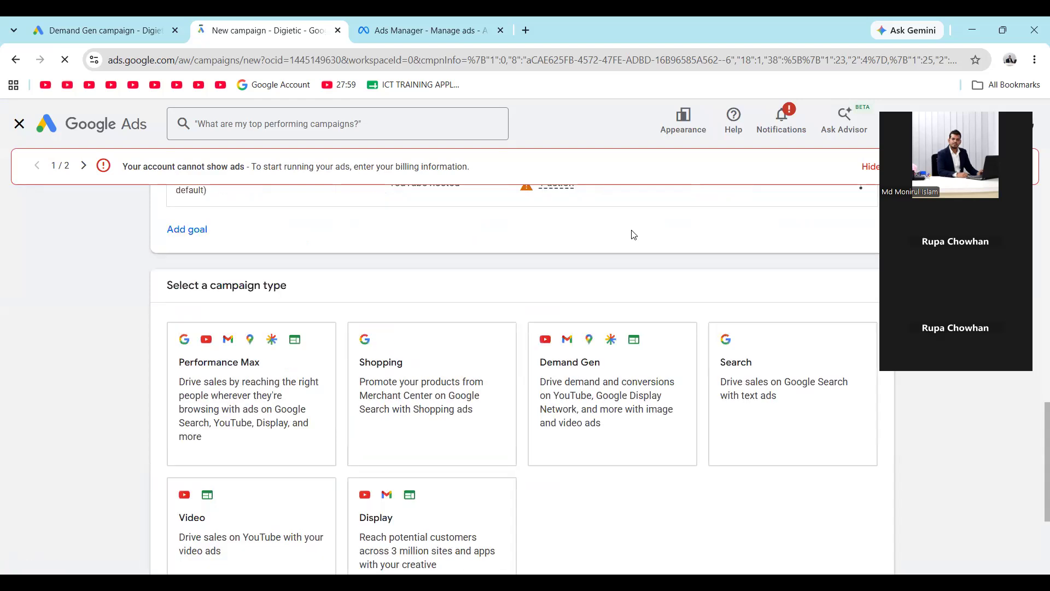
{"action": "left_click", "coordinate": [600, 422]}
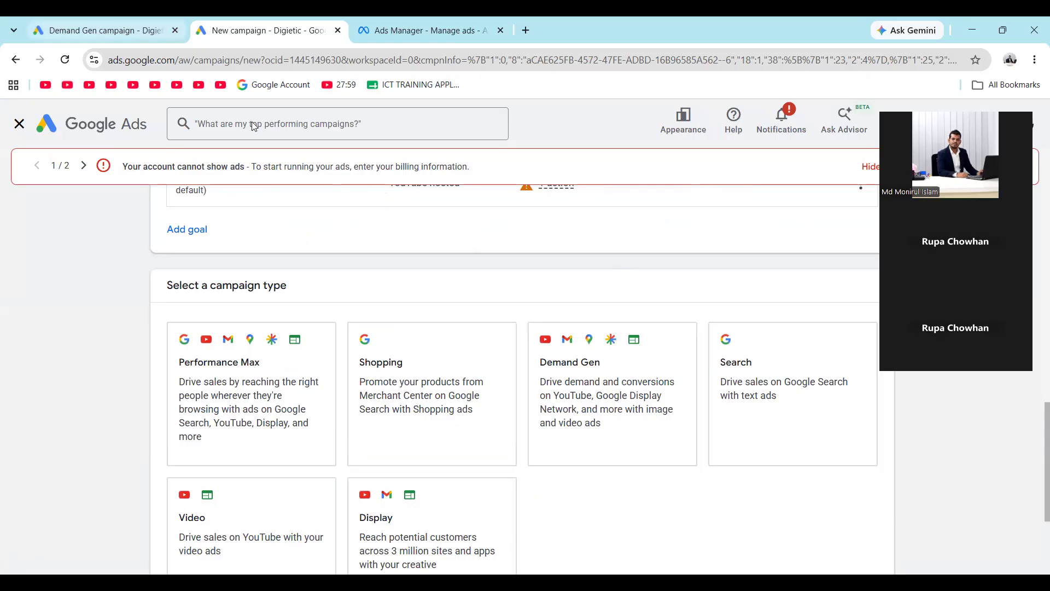
Step: Switch to the open Demand Gen campaign draft and rename it "Demand Gen - 10 minute school campaign 2026-08-12"
{"action": "left_click", "coordinate": [107, 31]}
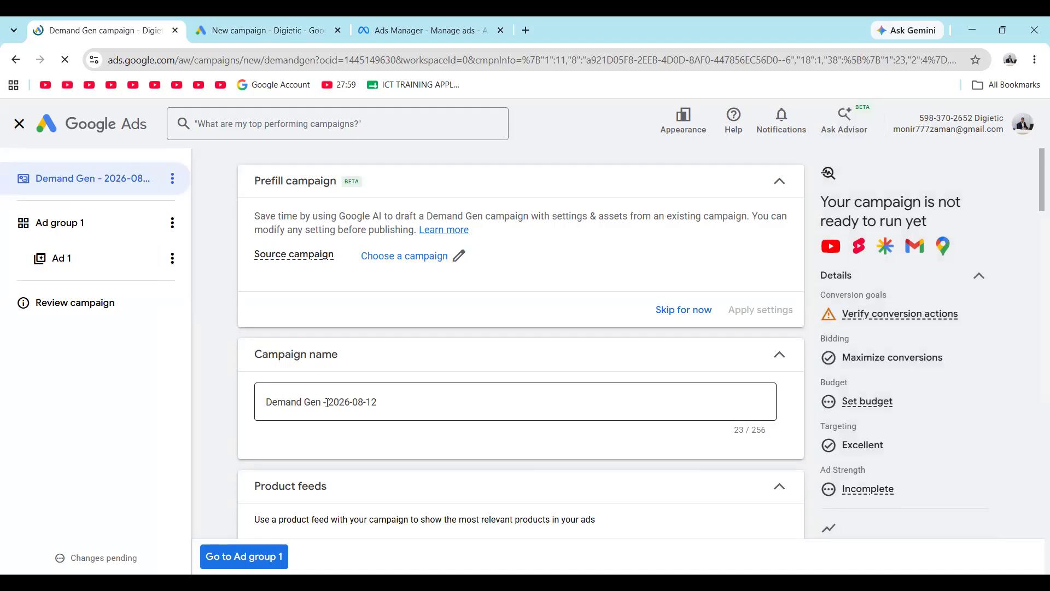
{"action": "left_click", "coordinate": [355, 404]}
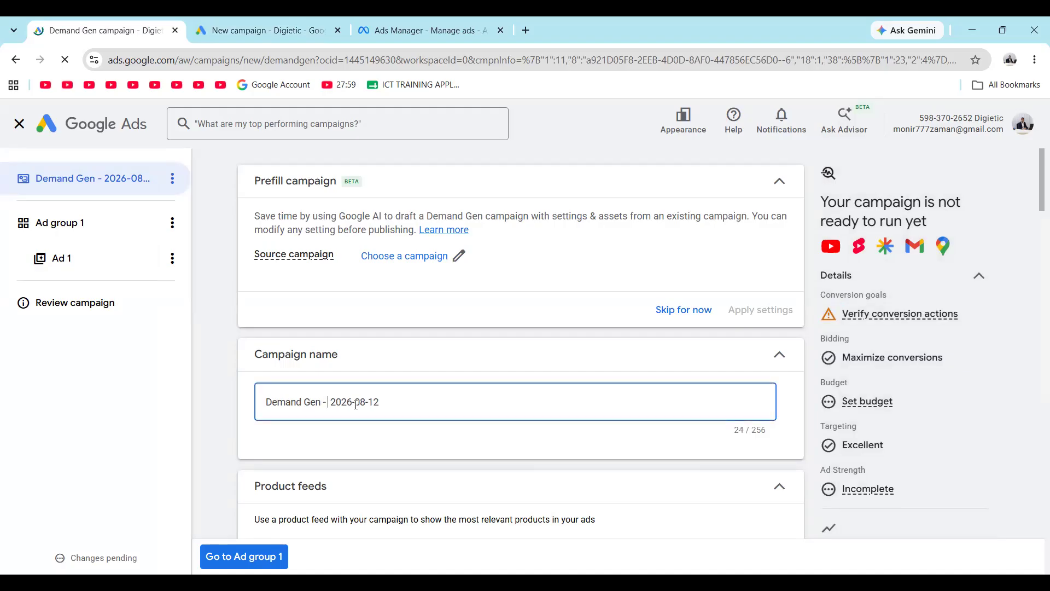
{"action": "type", "text": "10 minute s"}
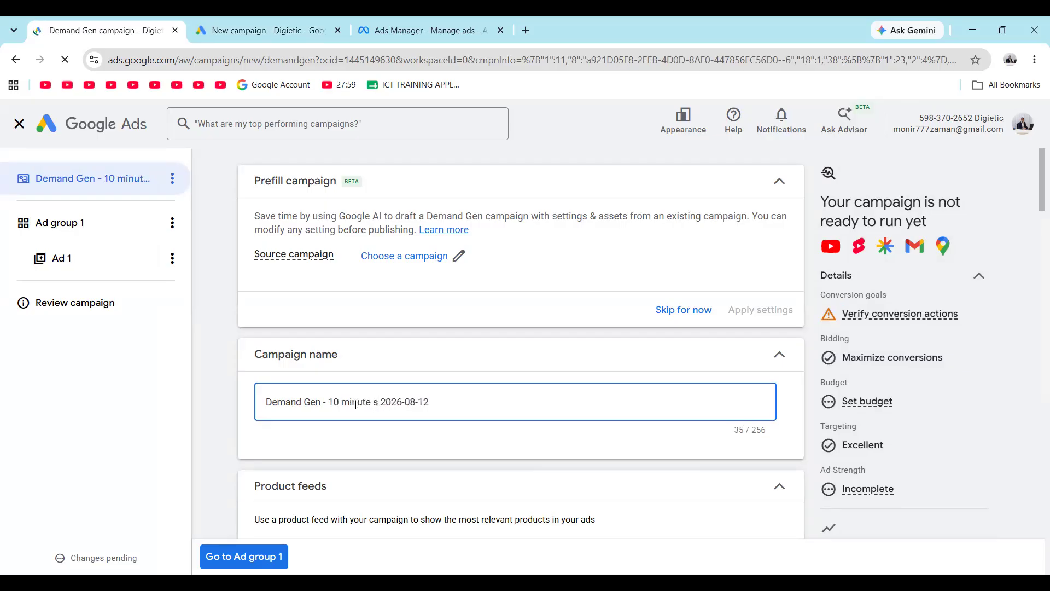
{"action": "type", "text": "chool"}
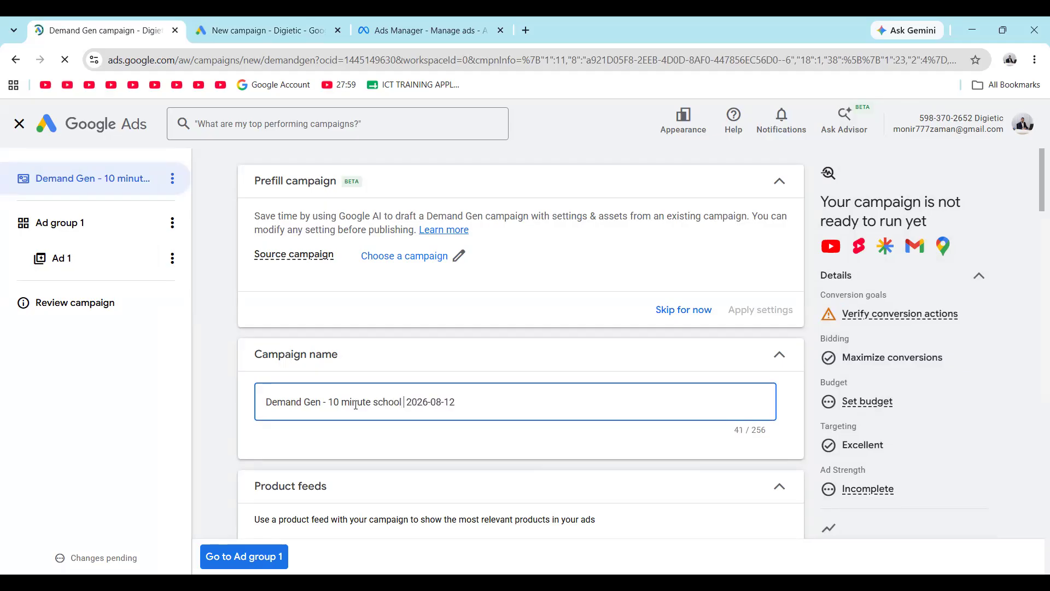
{"action": "type", "text": " campaign"}
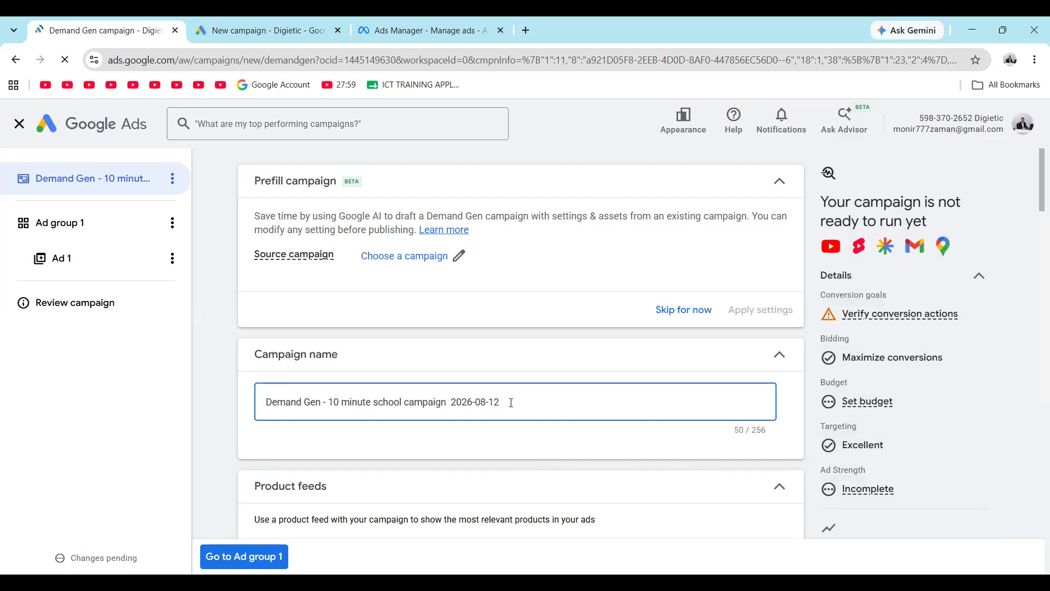
{"action": "left_click", "coordinate": [174, 286]}
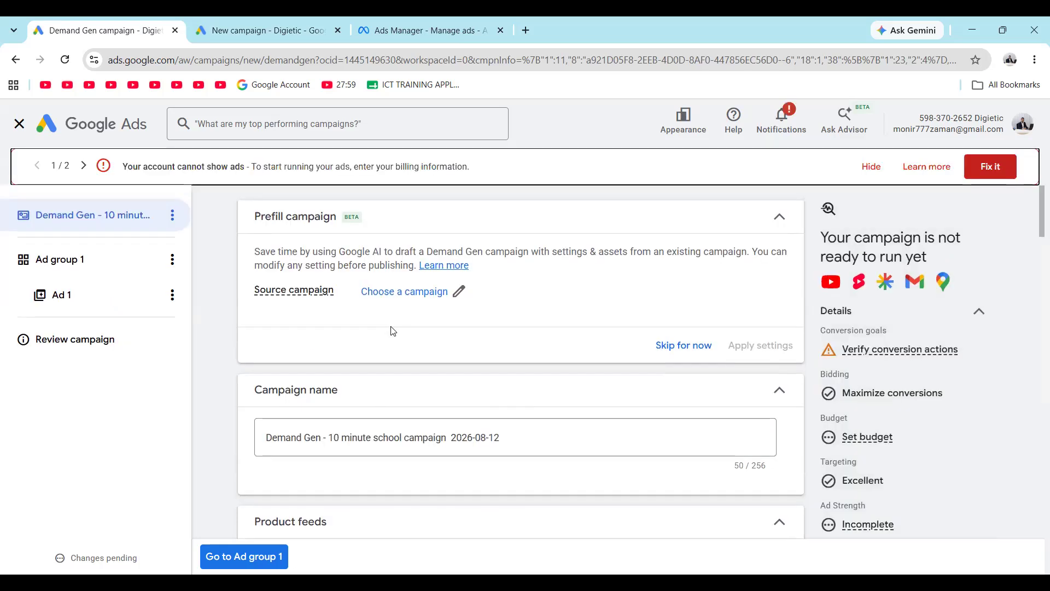
Step: Compare the campaign goals (Conversions, Clicks, Conversion value, YouTube engagements) with the Contacts, Purchases and YouTube follow-on views conversion goals
{"action": "scroll", "coordinate": [391, 331], "scroll_direction": "down", "scroll_amount": 3}
{"action": "scroll", "coordinate": [263, 279], "scroll_direction": "down", "scroll_amount": 5}
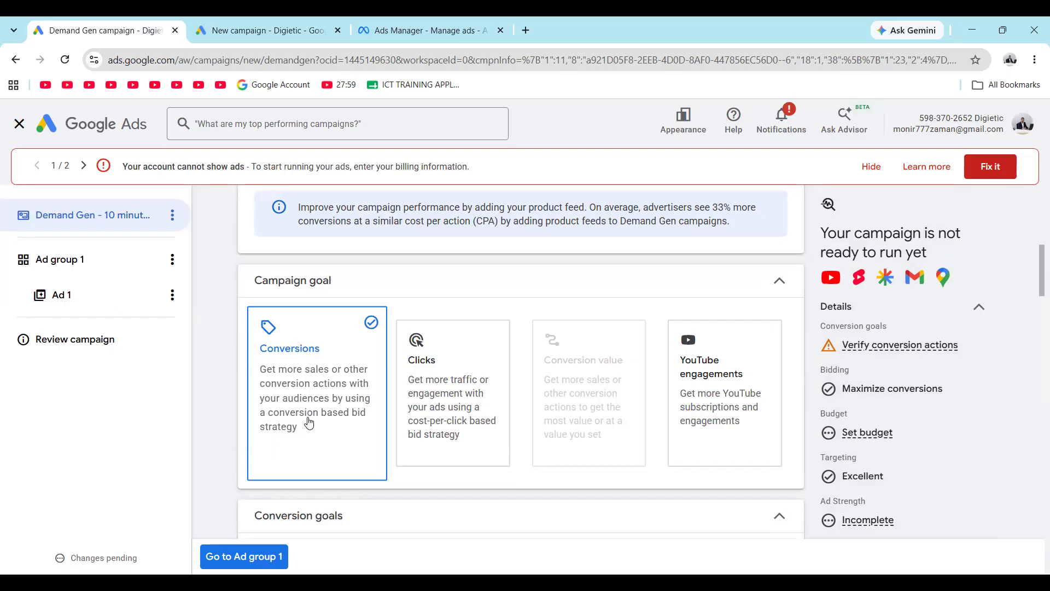
{"action": "scroll", "coordinate": [377, 419], "scroll_direction": "up", "scroll_amount": 1}
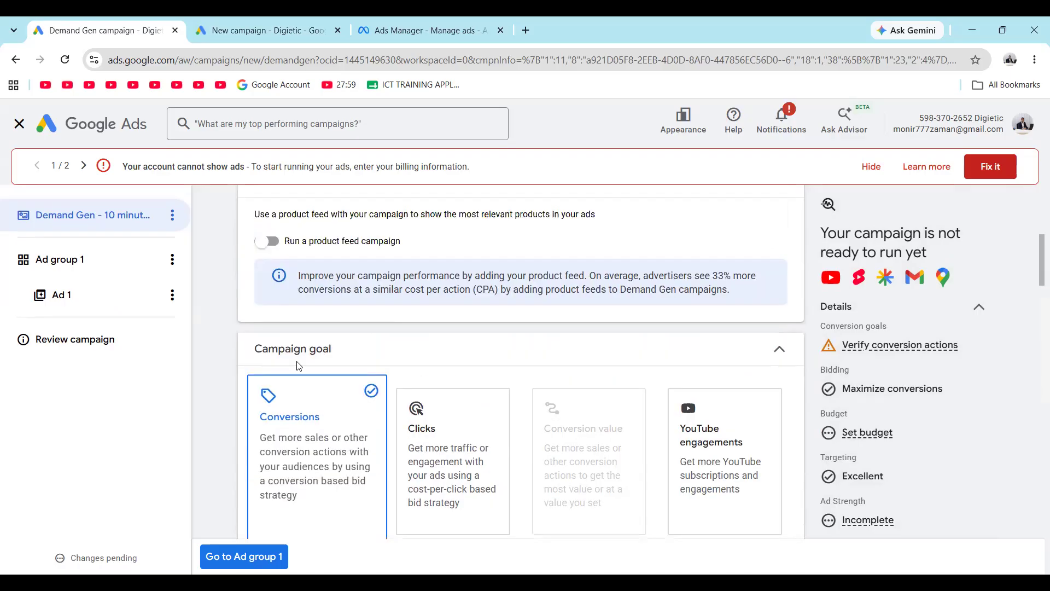
{"action": "scroll", "coordinate": [295, 366], "scroll_direction": "down", "scroll_amount": 1}
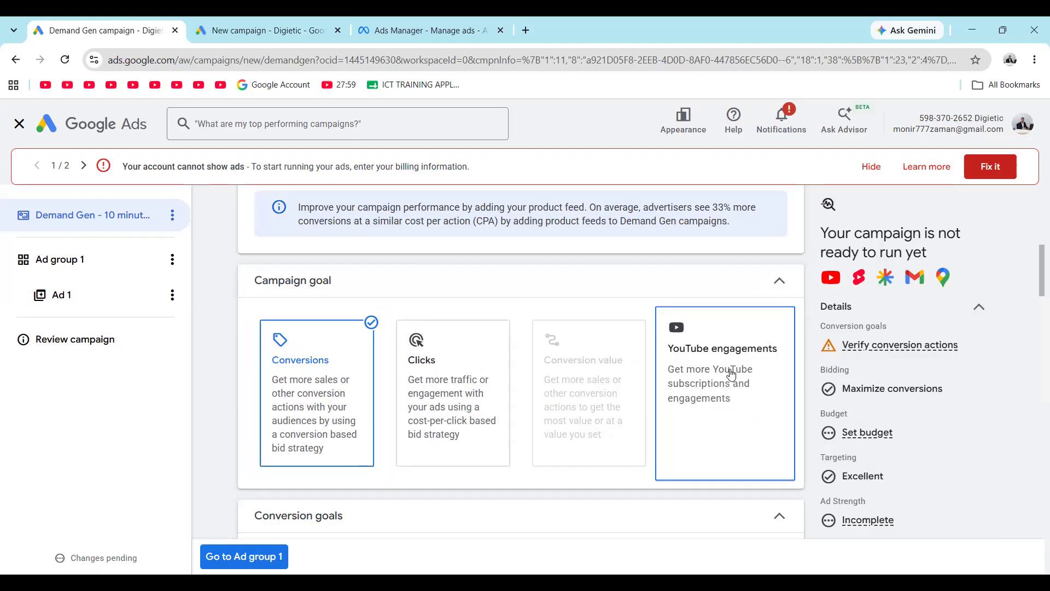
{"action": "scroll", "coordinate": [731, 375], "scroll_direction": "down", "scroll_amount": 5}
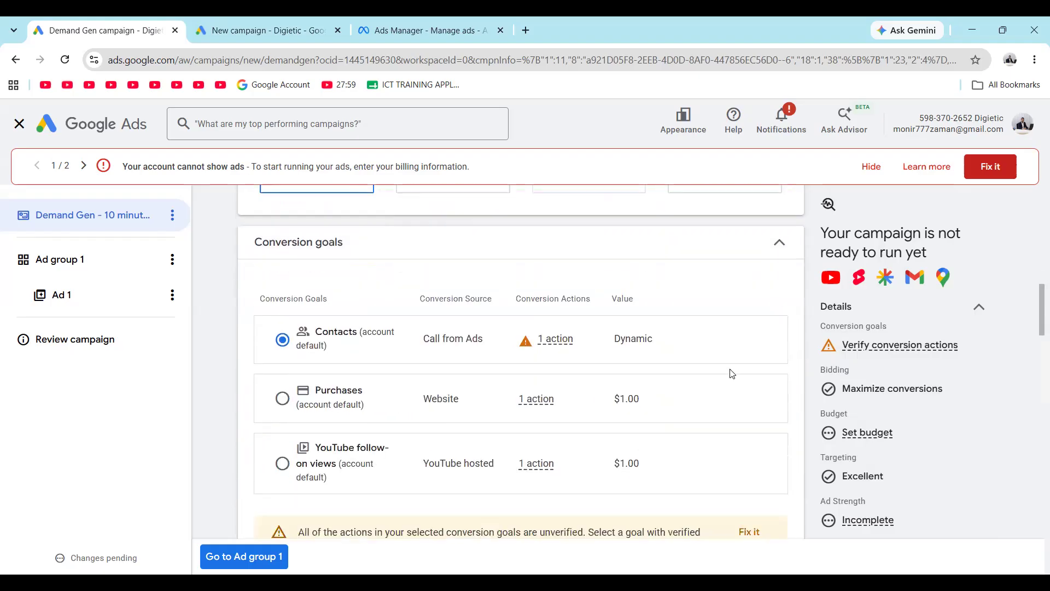
{"action": "scroll", "coordinate": [320, 361], "scroll_direction": "down", "scroll_amount": 1}
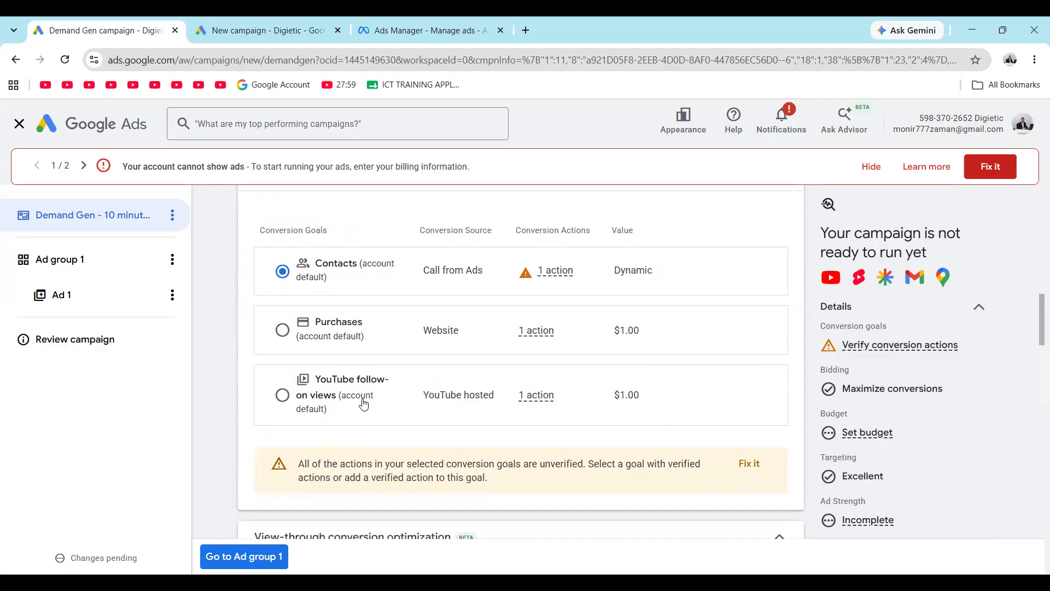
{"action": "scroll", "coordinate": [308, 222], "scroll_direction": "up", "scroll_amount": 3}
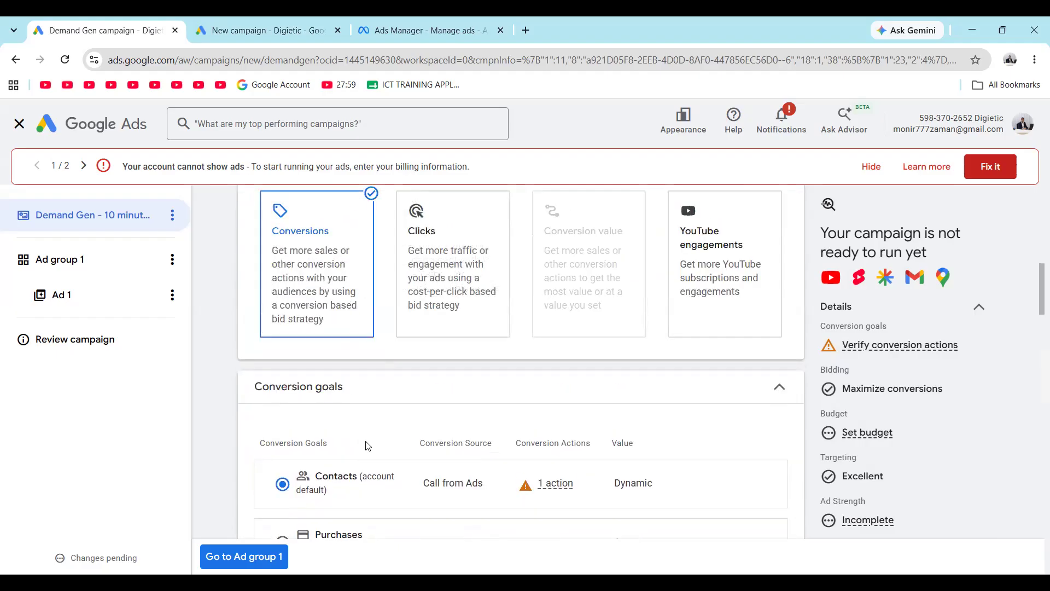
{"action": "scroll", "coordinate": [365, 446], "scroll_direction": "down", "scroll_amount": 1}
{"action": "scroll", "coordinate": [366, 445], "scroll_direction": "up", "scroll_amount": 2}
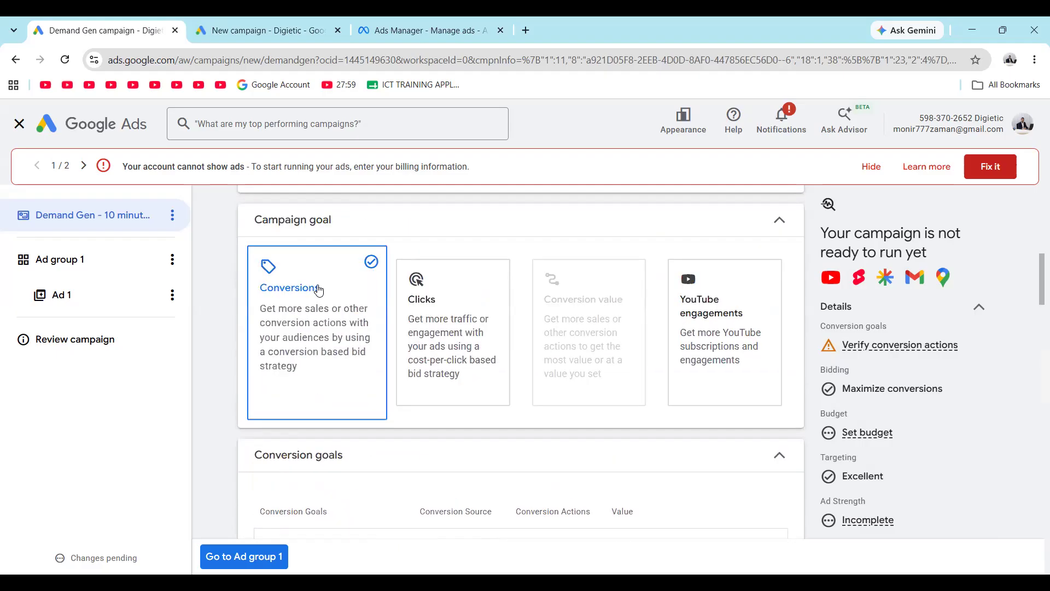
{"action": "scroll", "coordinate": [312, 262], "scroll_direction": "down", "scroll_amount": 1}
{"action": "scroll", "coordinate": [344, 292], "scroll_direction": "down", "scroll_amount": 2}
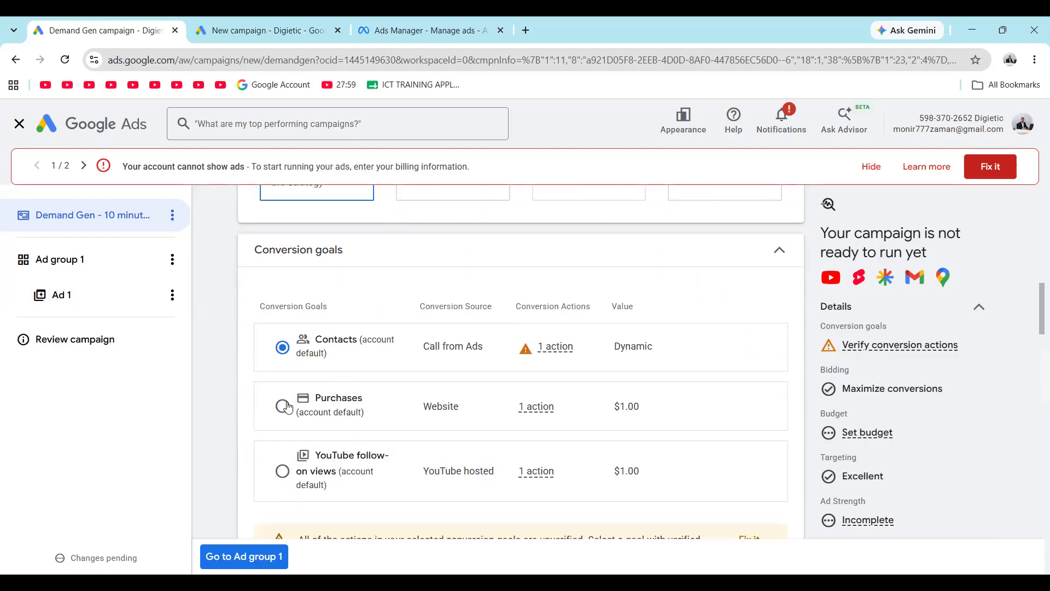
{"action": "scroll", "coordinate": [295, 393], "scroll_direction": "up", "scroll_amount": 2}
{"action": "scroll", "coordinate": [432, 339], "scroll_direction": "down", "scroll_amount": 2}
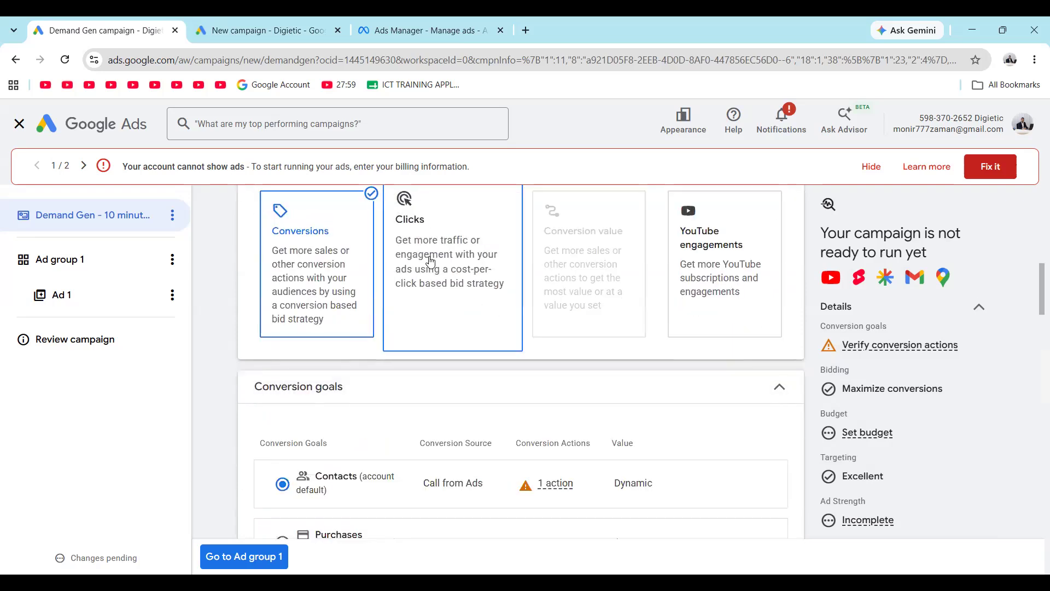
{"action": "scroll", "coordinate": [431, 262], "scroll_direction": "down", "scroll_amount": 2}
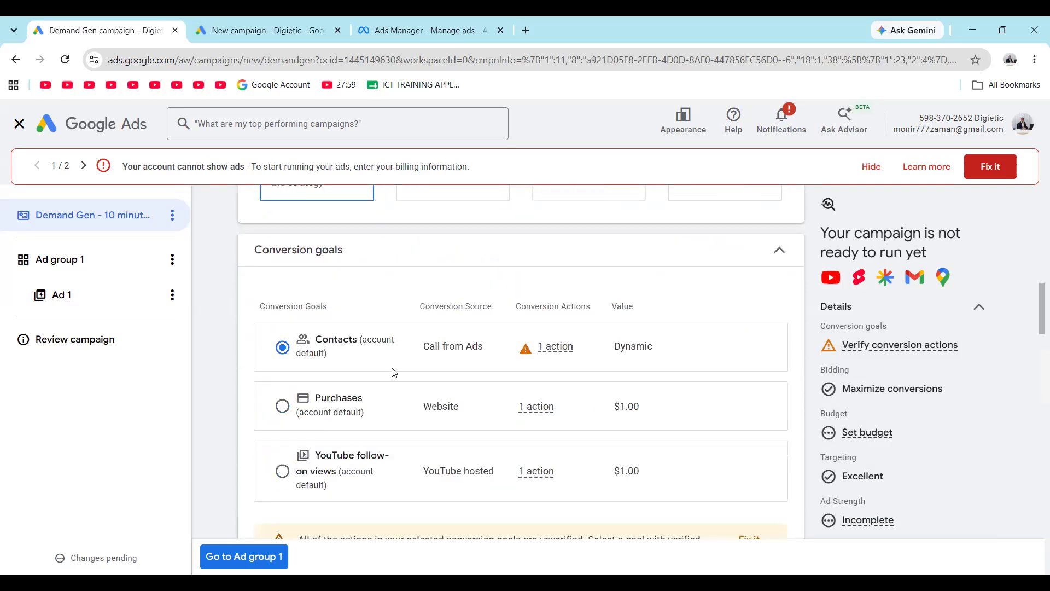
{"action": "scroll", "coordinate": [306, 378], "scroll_direction": "down", "scroll_amount": 1}
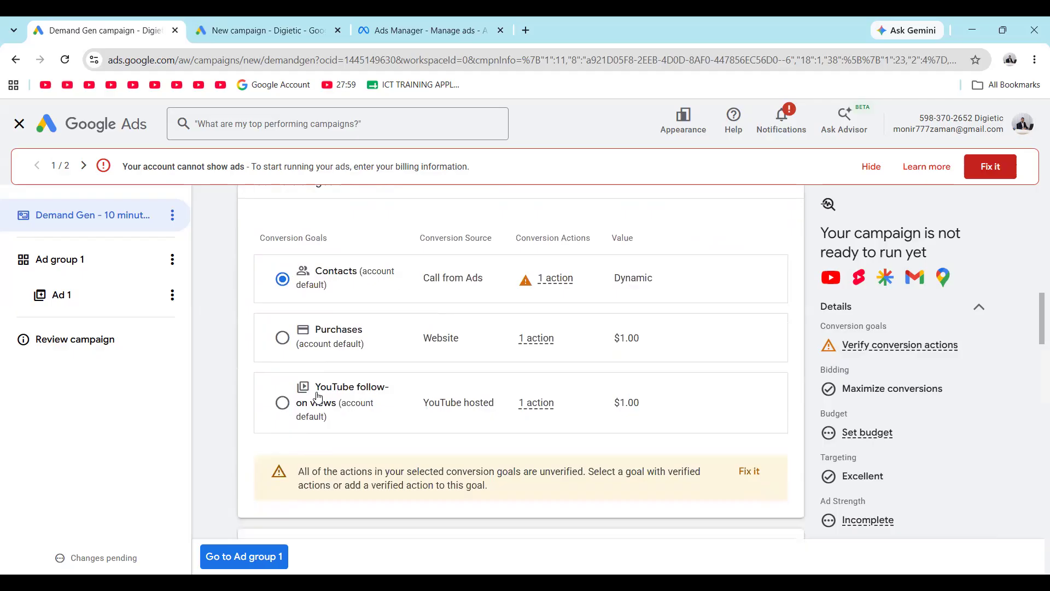
{"action": "scroll", "coordinate": [588, 371], "scroll_direction": "up", "scroll_amount": 5}
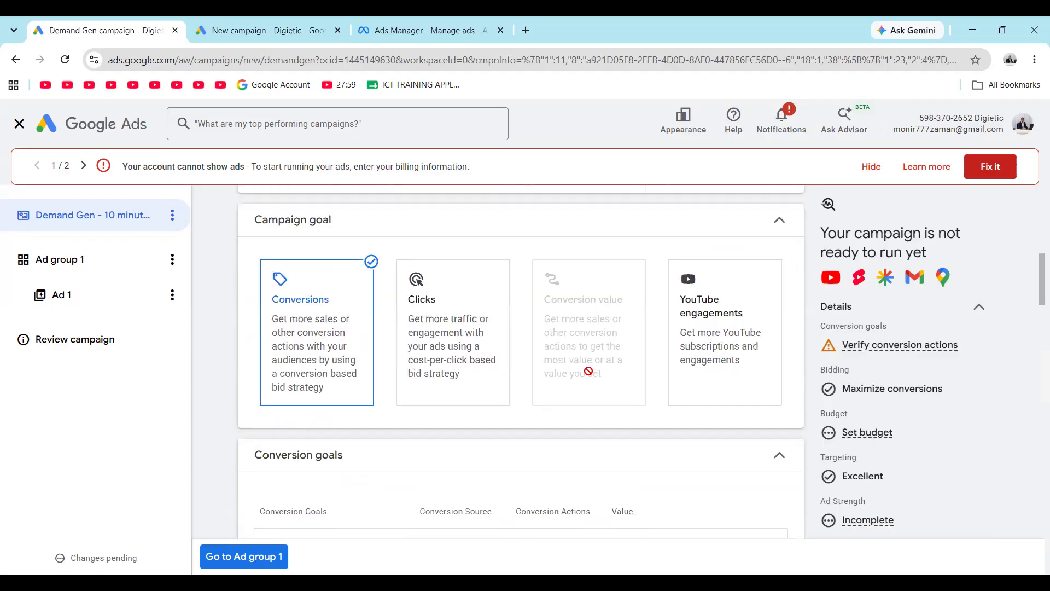
{"action": "scroll", "coordinate": [720, 315], "scroll_direction": "down", "scroll_amount": 5}
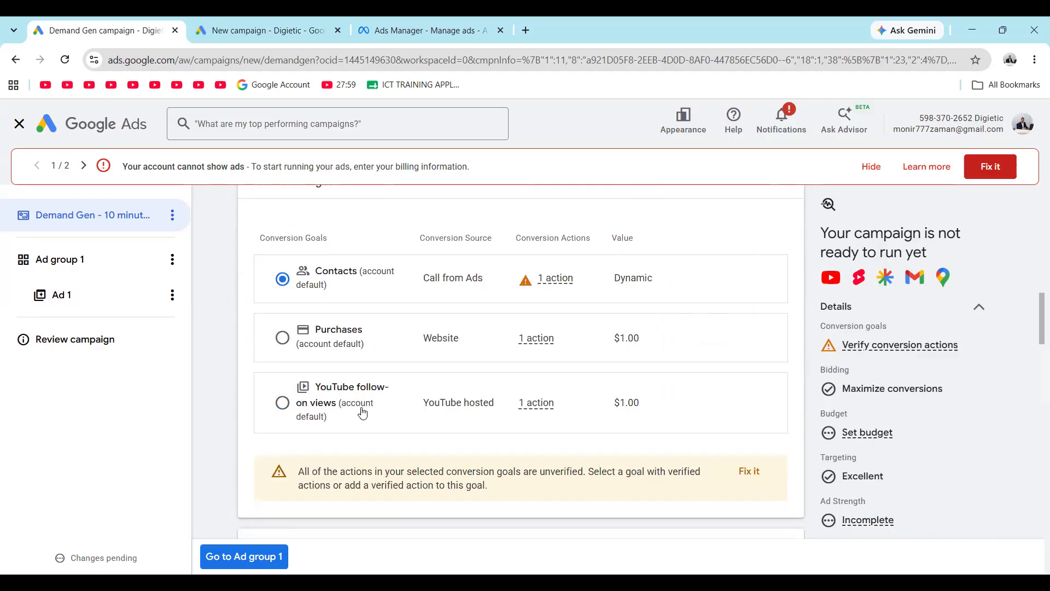
{"action": "scroll", "coordinate": [362, 412], "scroll_direction": "up", "scroll_amount": 6}
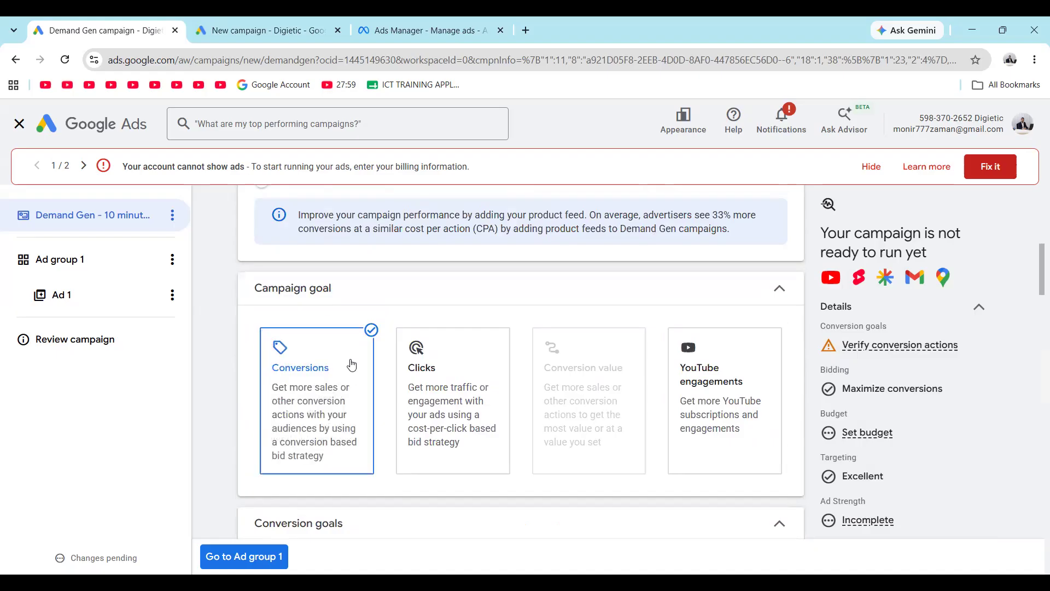
{"action": "scroll", "coordinate": [351, 364], "scroll_direction": "down", "scroll_amount": 4}
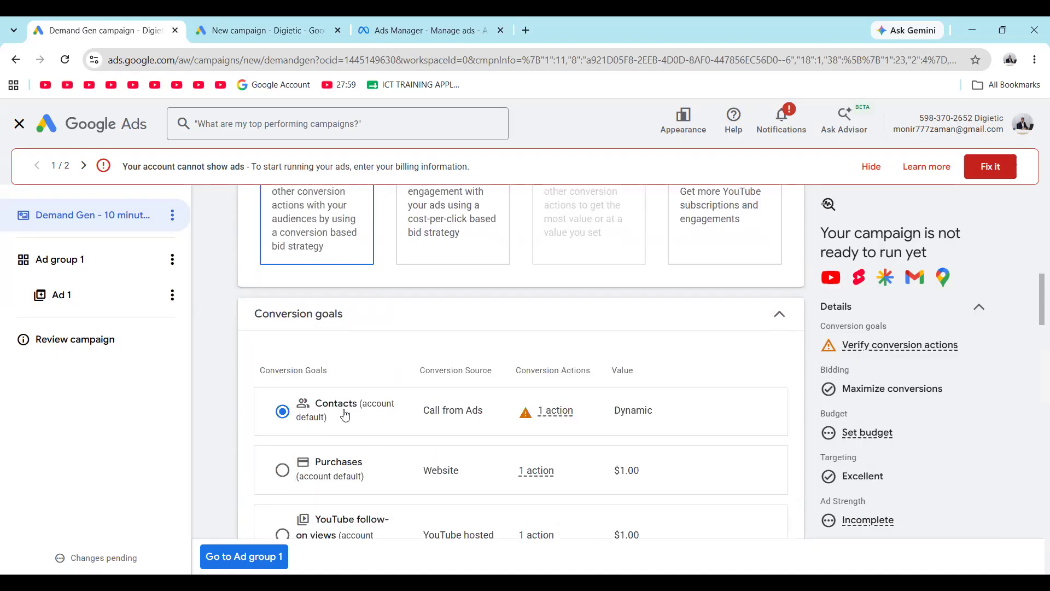
{"action": "scroll", "coordinate": [345, 416], "scroll_direction": "up", "scroll_amount": 1}
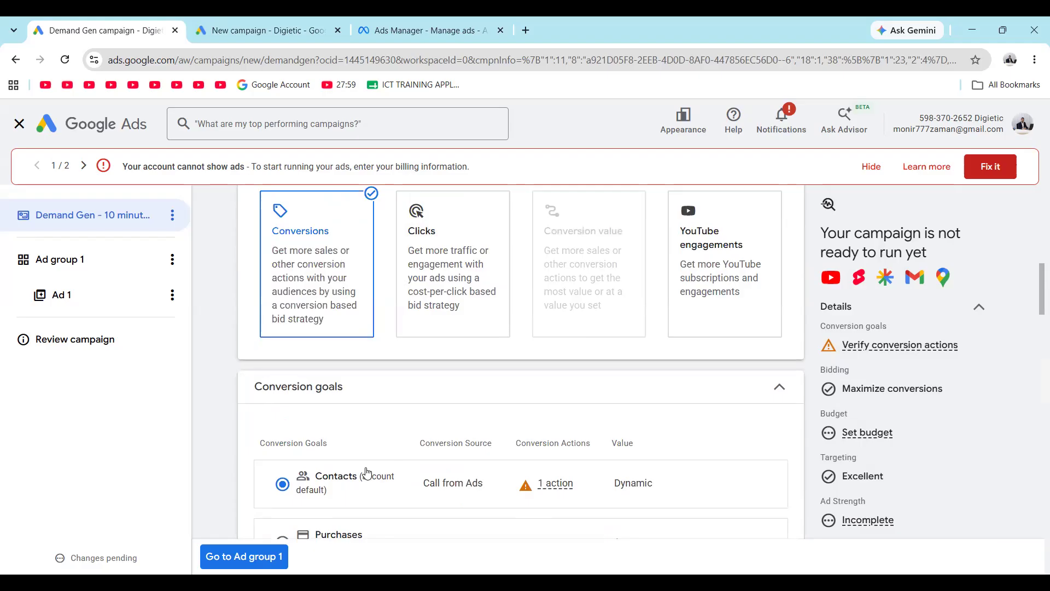
{"action": "scroll", "coordinate": [367, 473], "scroll_direction": "down", "scroll_amount": 9}
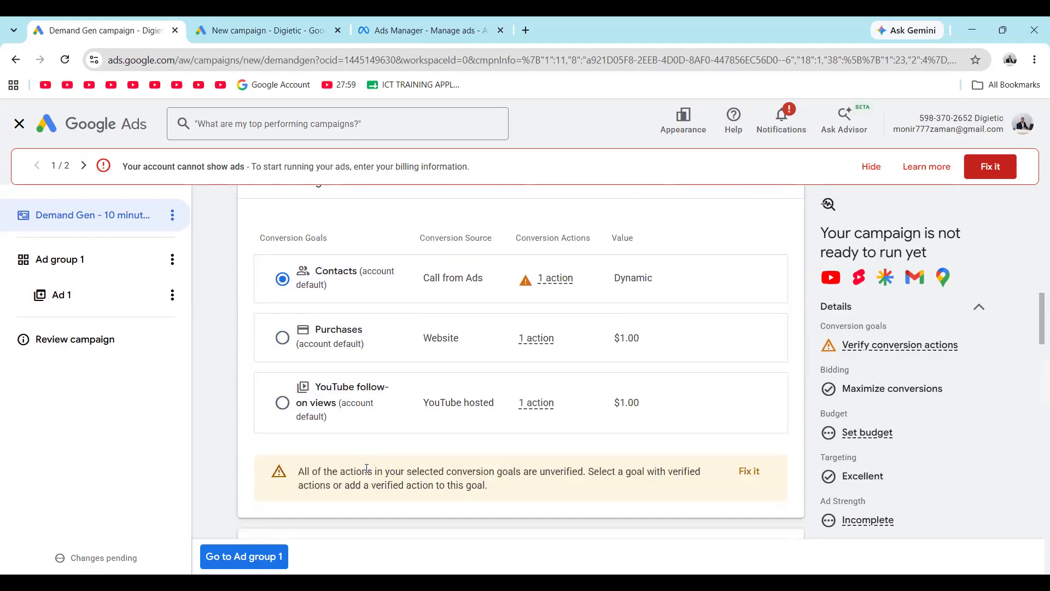
{"action": "scroll", "coordinate": [365, 468], "scroll_direction": "up", "scroll_amount": 8}
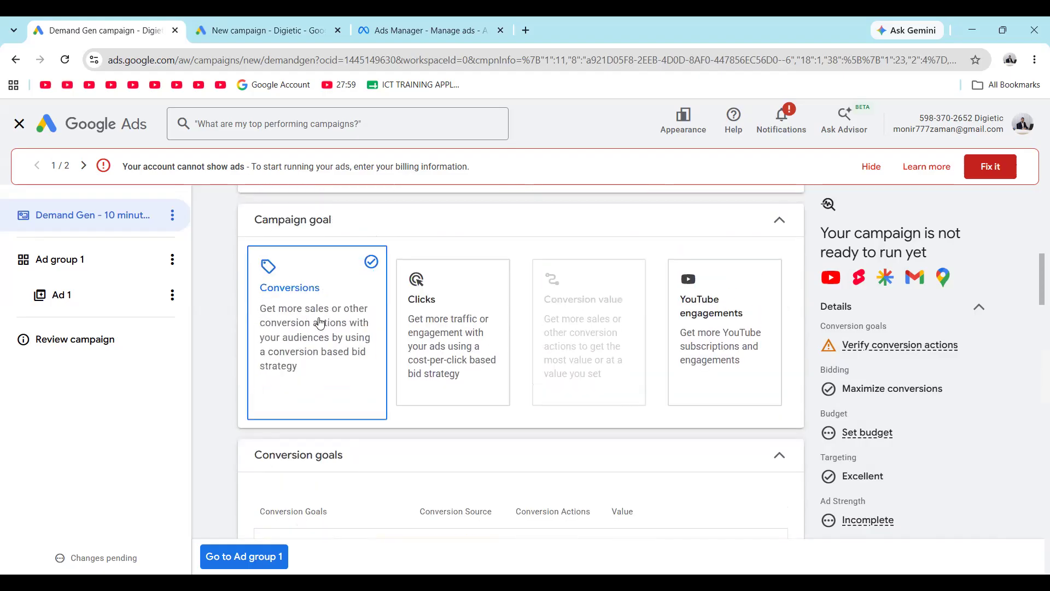
{"action": "scroll", "coordinate": [320, 320], "scroll_direction": "down", "scroll_amount": 2}
{"action": "scroll", "coordinate": [318, 266], "scroll_direction": "up", "scroll_amount": 1}
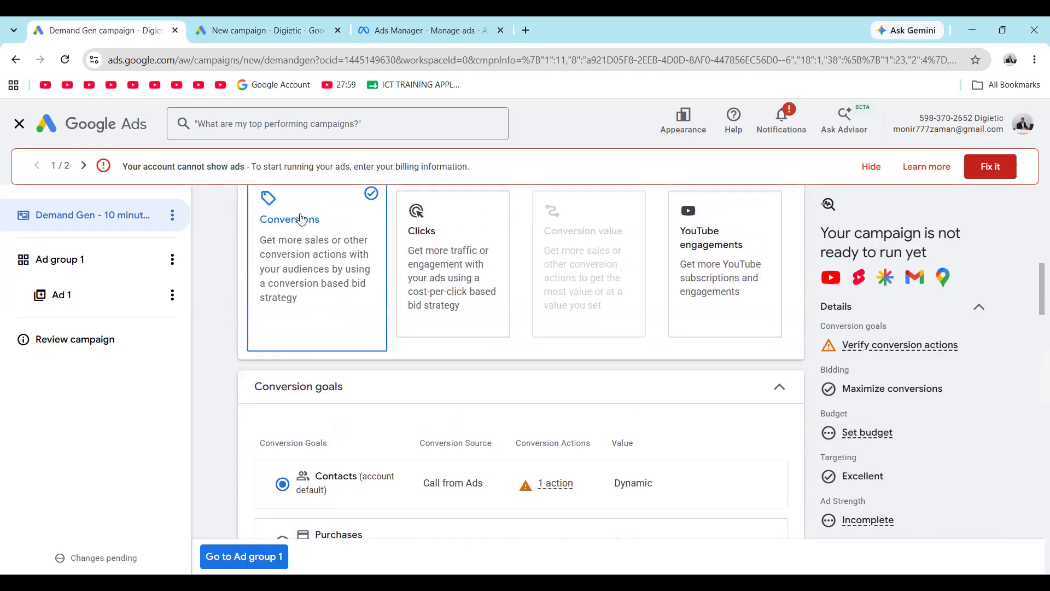
{"action": "scroll", "coordinate": [311, 293], "scroll_direction": "down", "scroll_amount": 2}
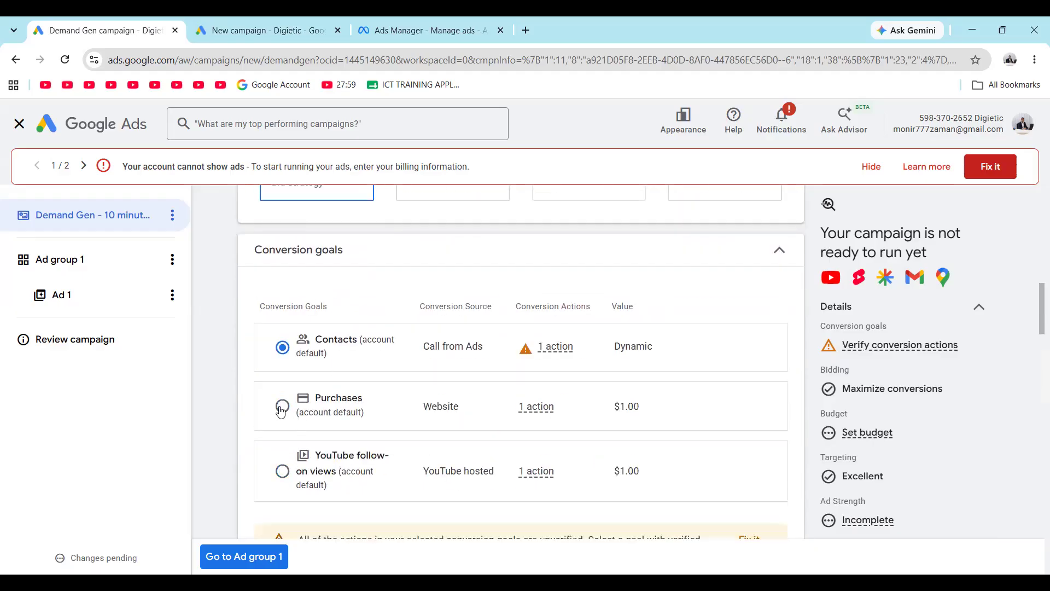
{"action": "scroll", "coordinate": [306, 383], "scroll_direction": "up", "scroll_amount": 2}
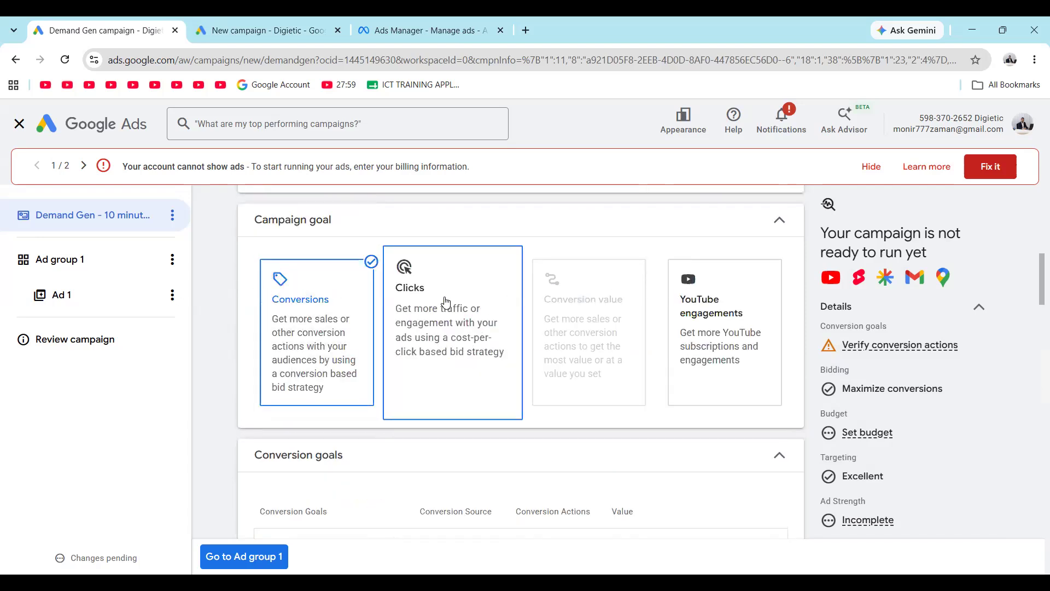
{"action": "scroll", "coordinate": [436, 325], "scroll_direction": "down", "scroll_amount": 1}
{"action": "scroll", "coordinate": [372, 400], "scroll_direction": "down", "scroll_amount": 1}
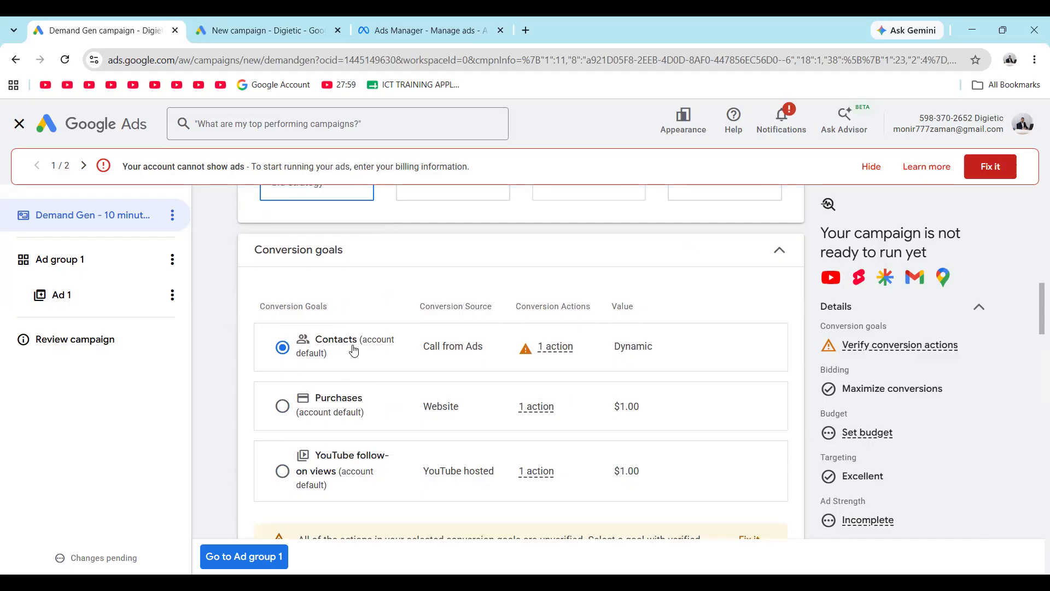
{"action": "scroll", "coordinate": [354, 350], "scroll_direction": "up", "scroll_amount": 3}
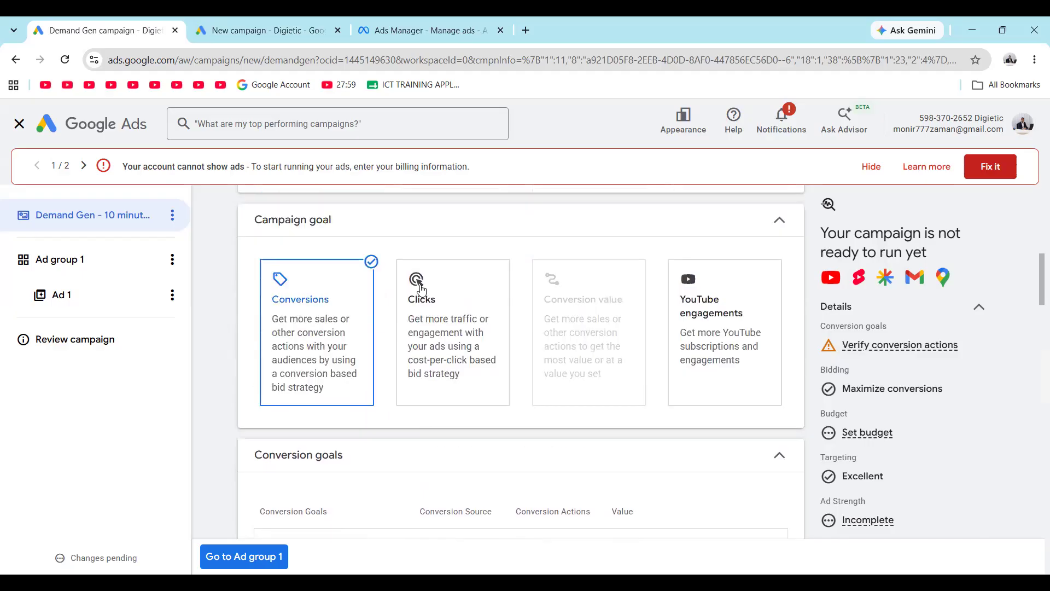
{"action": "scroll", "coordinate": [311, 443], "scroll_direction": "down", "scroll_amount": 2}
{"action": "scroll", "coordinate": [381, 444], "scroll_direction": "down", "scroll_amount": 2}
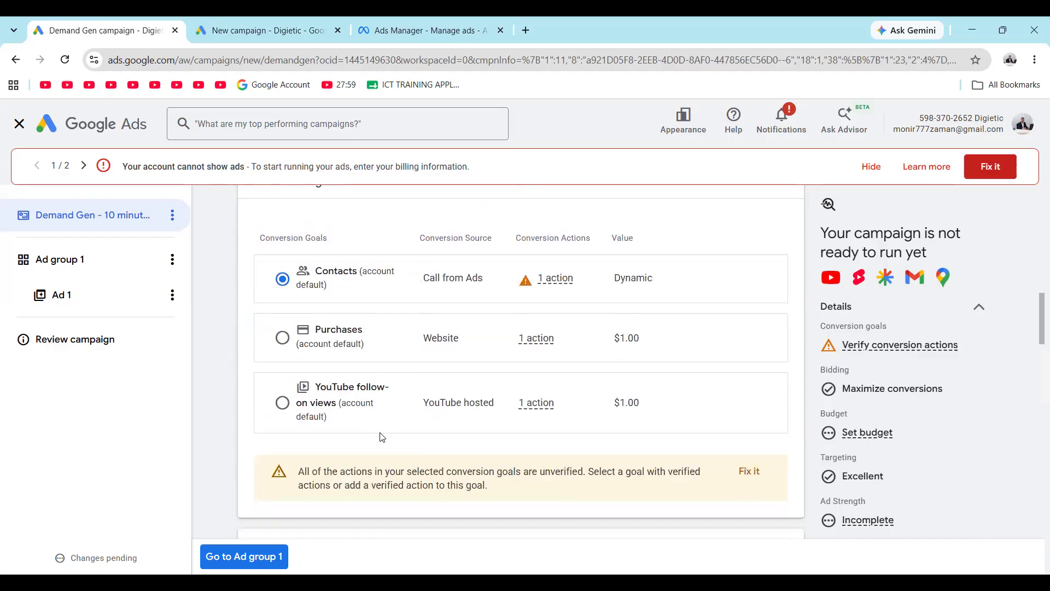
{"action": "scroll", "coordinate": [383, 383], "scroll_direction": "up", "scroll_amount": 4}
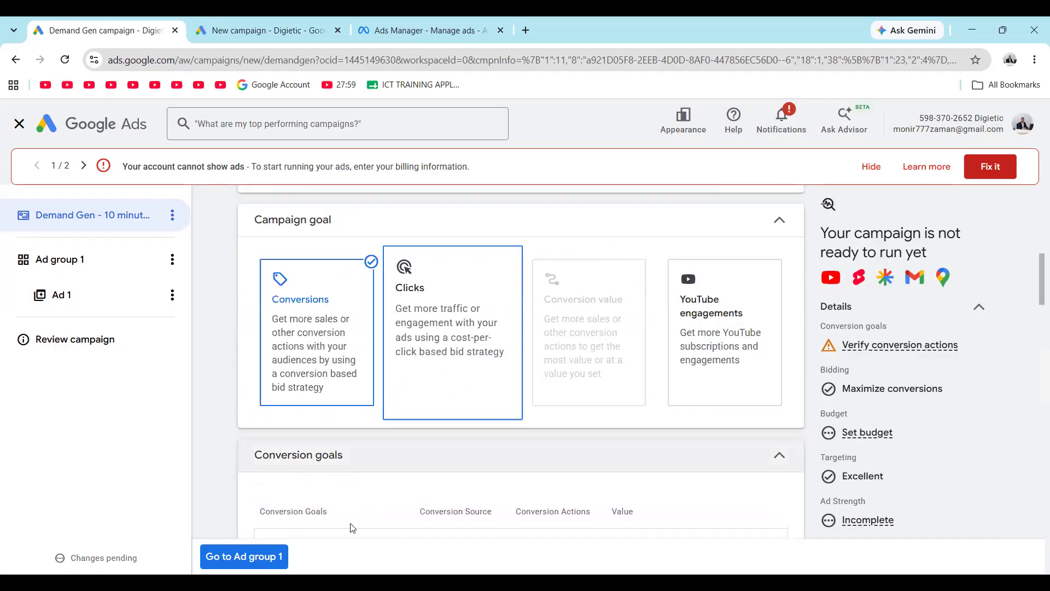
{"action": "scroll", "coordinate": [325, 481], "scroll_direction": "down", "scroll_amount": 3}
{"action": "scroll", "coordinate": [432, 350], "scroll_direction": "up", "scroll_amount": 3}
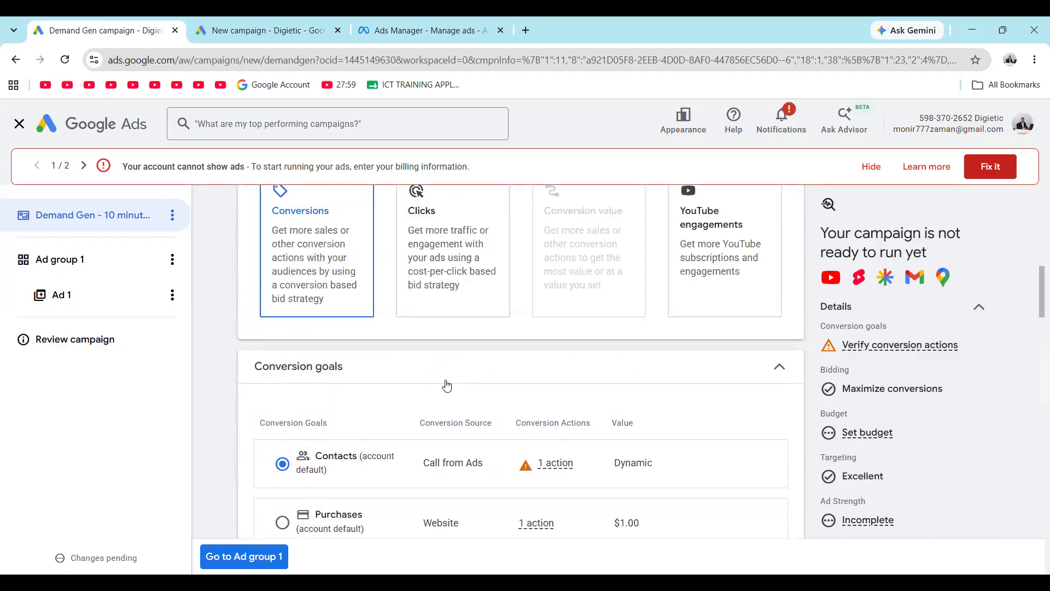
{"action": "scroll", "coordinate": [383, 371], "scroll_direction": "down", "scroll_amount": 3}
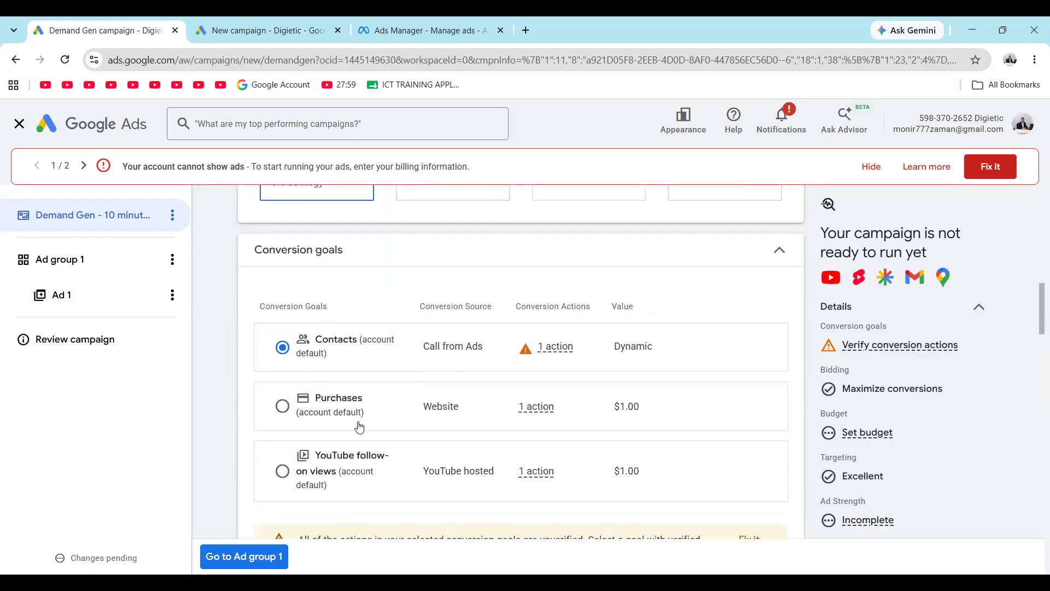
{"action": "scroll", "coordinate": [359, 428], "scroll_direction": "up", "scroll_amount": 3}
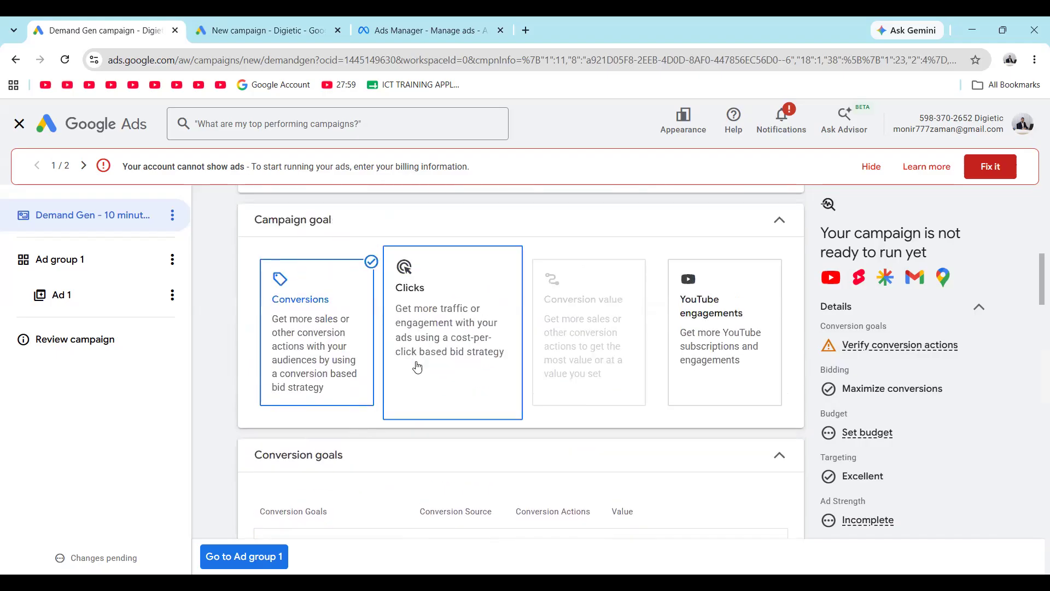
{"action": "scroll", "coordinate": [418, 366], "scroll_direction": "down", "scroll_amount": 3}
{"action": "scroll", "coordinate": [696, 274], "scroll_direction": "up", "scroll_amount": 2}
{"action": "scroll", "coordinate": [698, 274], "scroll_direction": "down", "scroll_amount": 3}
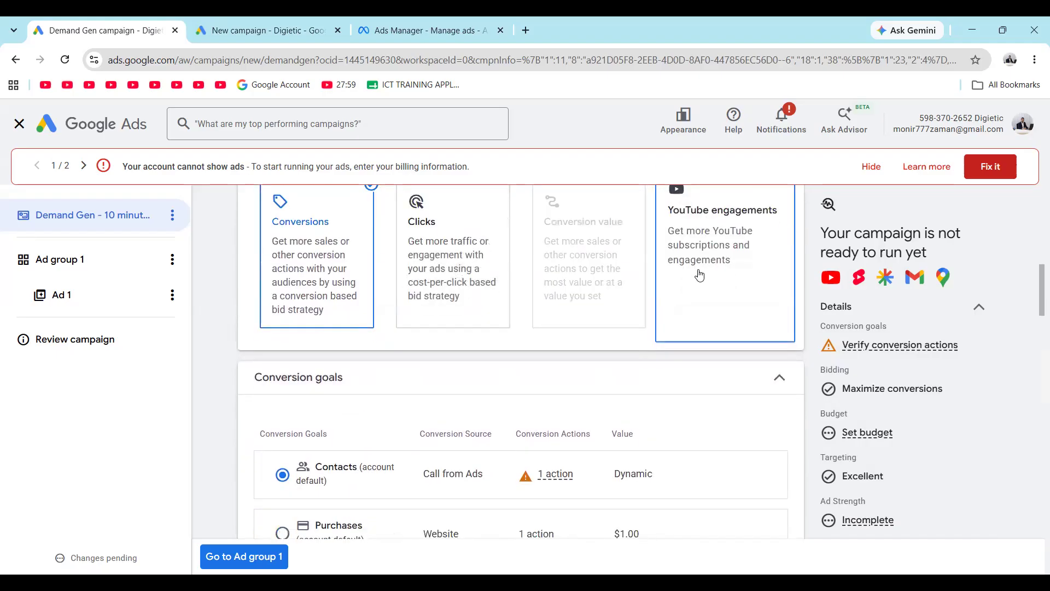
{"action": "scroll", "coordinate": [701, 307], "scroll_direction": "up", "scroll_amount": 3}
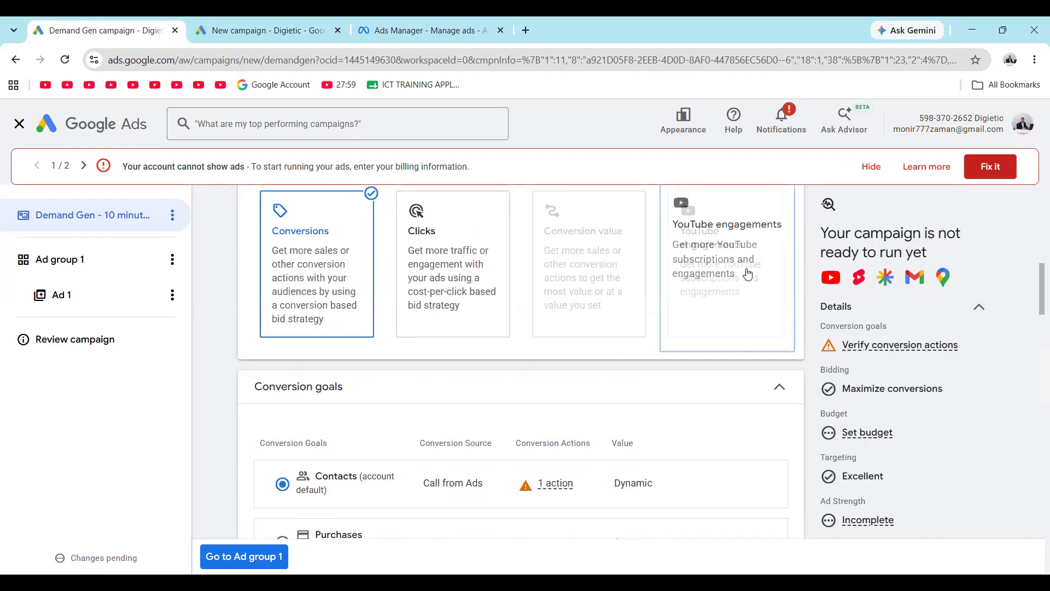
{"action": "scroll", "coordinate": [676, 295], "scroll_direction": "down", "scroll_amount": 3}
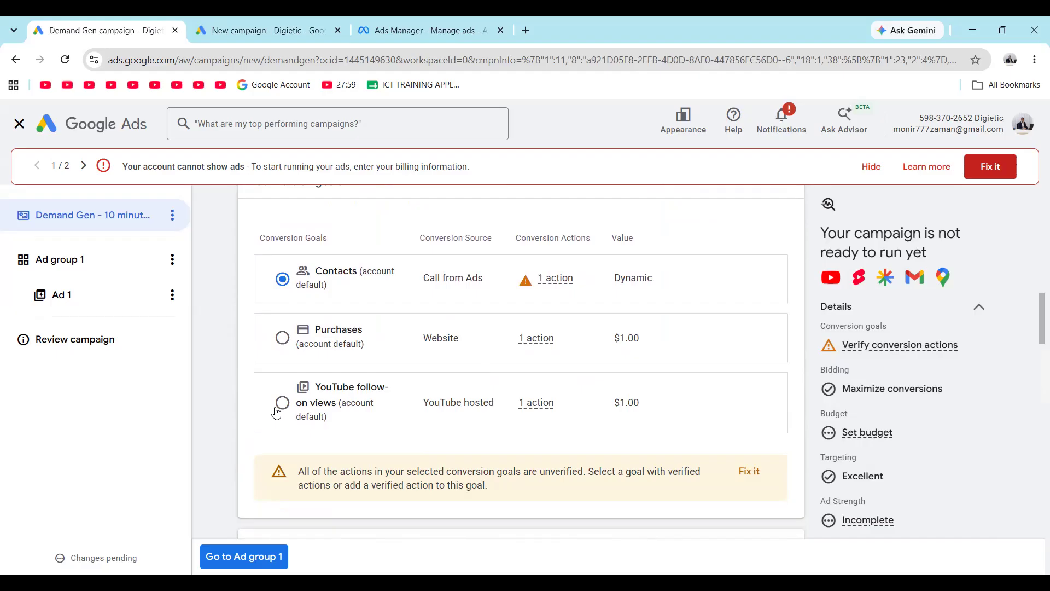
Step: Set the Demand Gen campaign's budget to a daily amount of $100 under Budget and dates
{"action": "scroll", "coordinate": [425, 406], "scroll_direction": "down", "scroll_amount": 3}
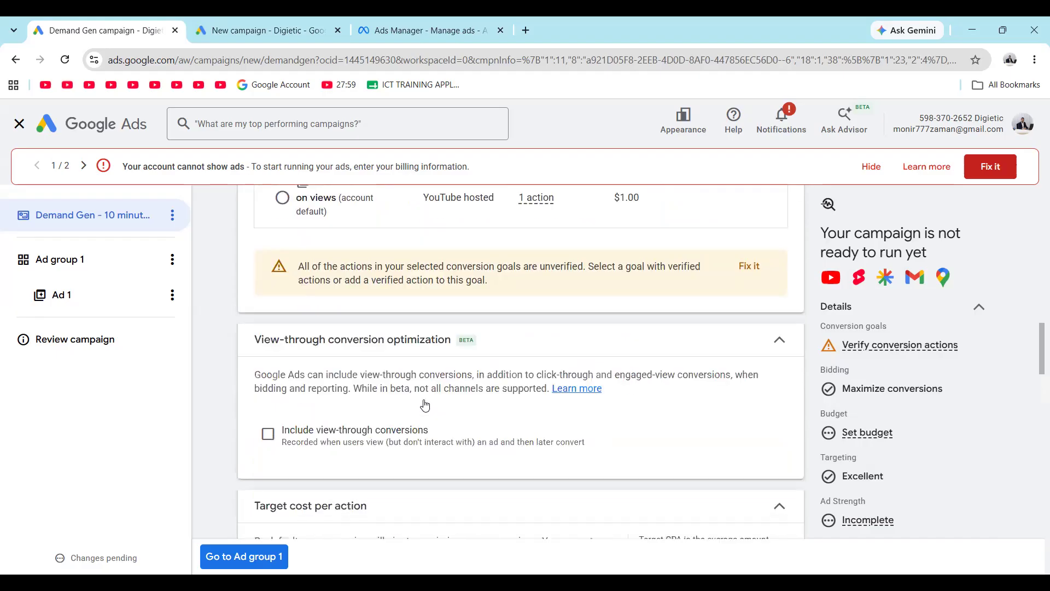
{"action": "scroll", "coordinate": [426, 404], "scroll_direction": "down", "scroll_amount": 2}
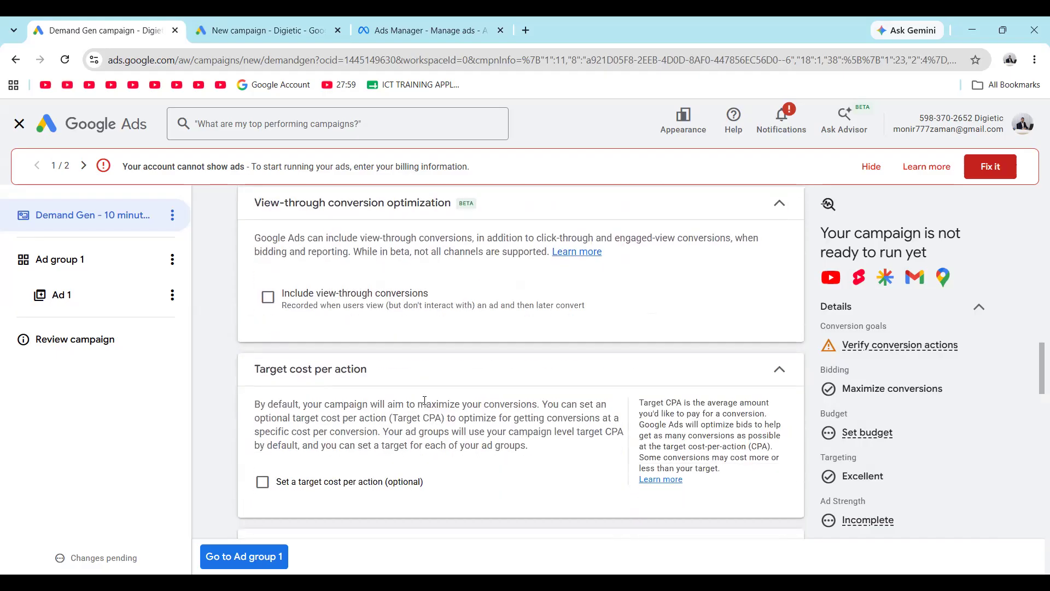
{"action": "scroll", "coordinate": [424, 401], "scroll_direction": "down", "scroll_amount": 4}
{"action": "left_click", "coordinate": [393, 348]}
{"action": "type", "text": "100"}
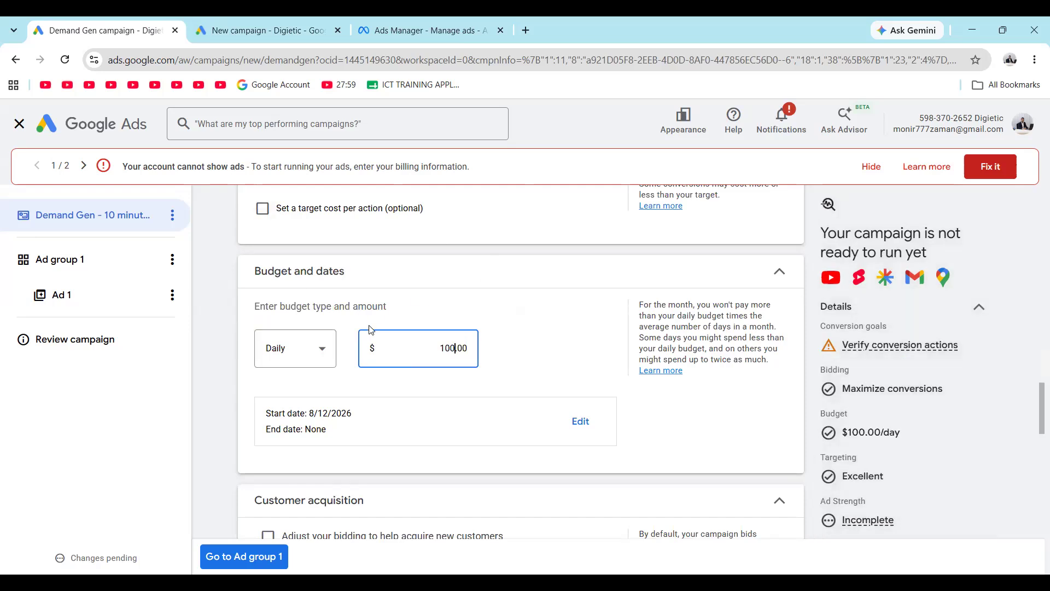
{"action": "scroll", "coordinate": [371, 329], "scroll_direction": "down", "scroll_amount": 8}
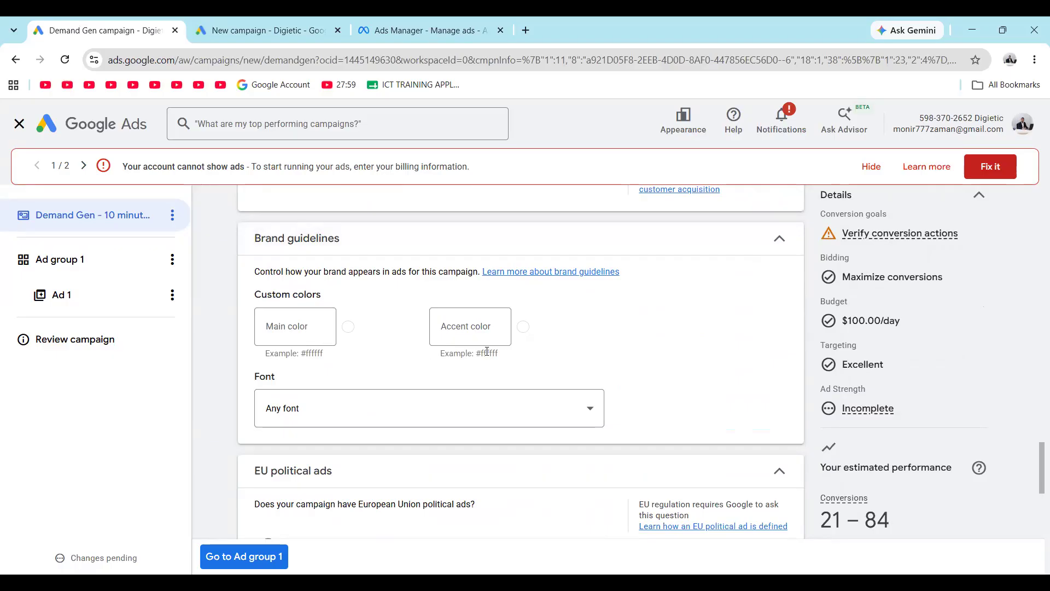
Step: Examine the custom color fields and the available fonts in the campaign's Brand guidelines
{"action": "left_click", "coordinate": [300, 327]}
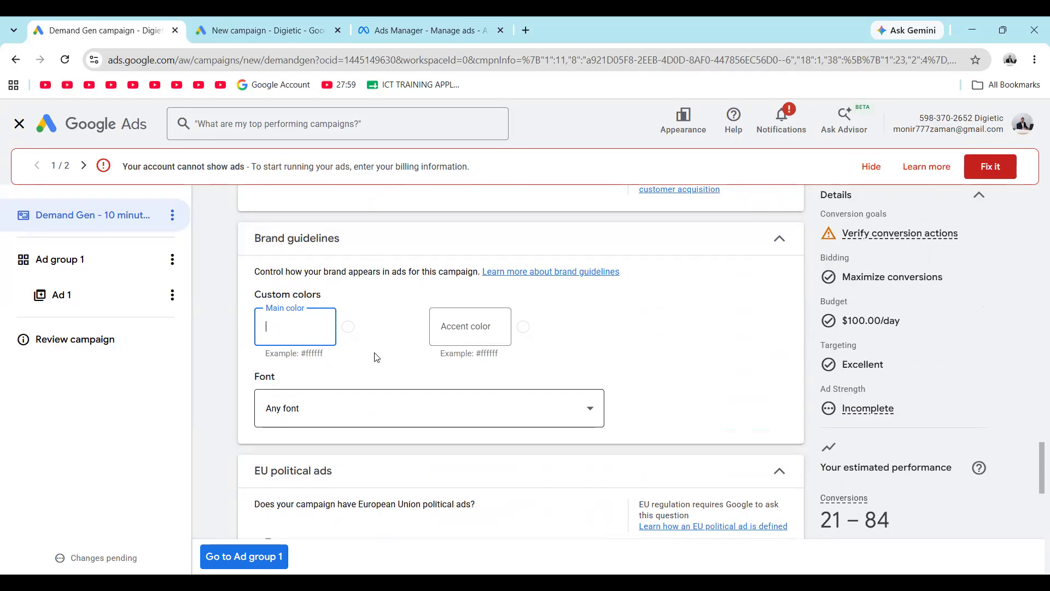
{"action": "left_click", "coordinate": [590, 412]}
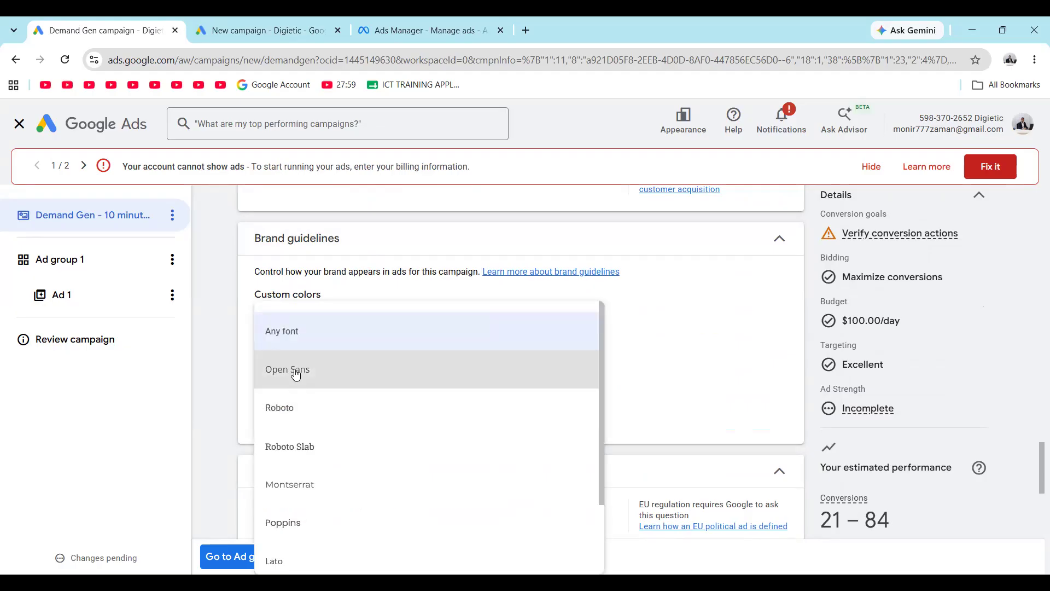
{"action": "scroll", "coordinate": [309, 449], "scroll_direction": "down", "scroll_amount": 1}
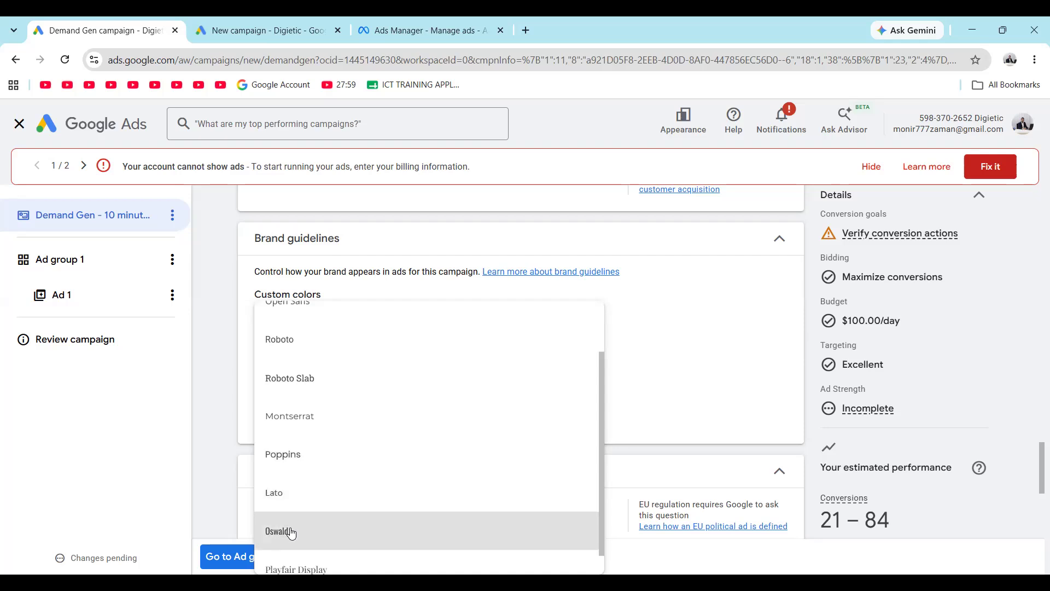
{"action": "scroll", "coordinate": [362, 484], "scroll_direction": "down", "scroll_amount": 1}
{"action": "scroll", "coordinate": [315, 383], "scroll_direction": "up", "scroll_amount": 2}
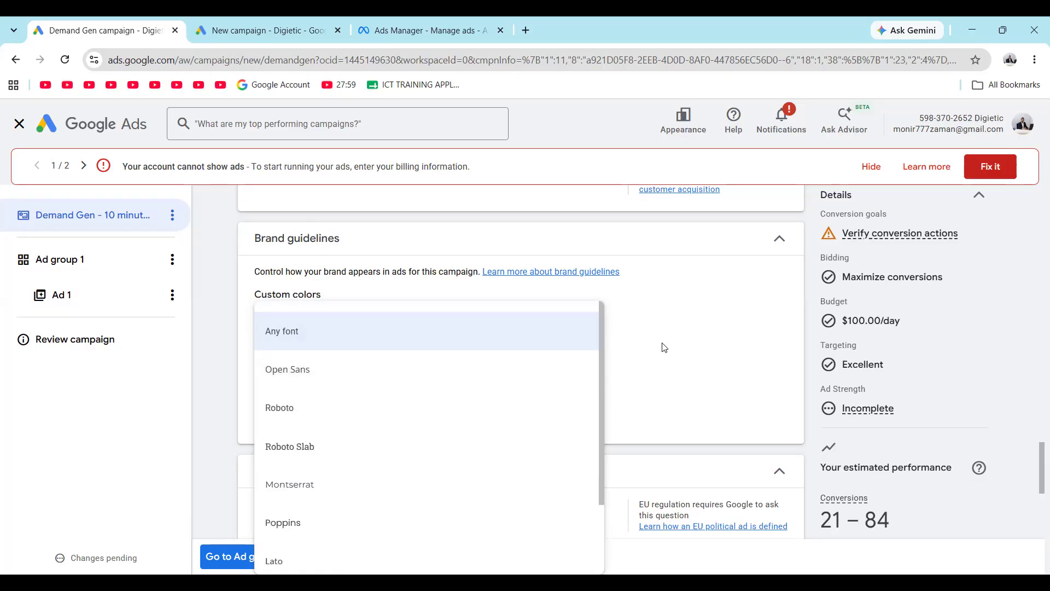
{"action": "left_click", "coordinate": [703, 345]}
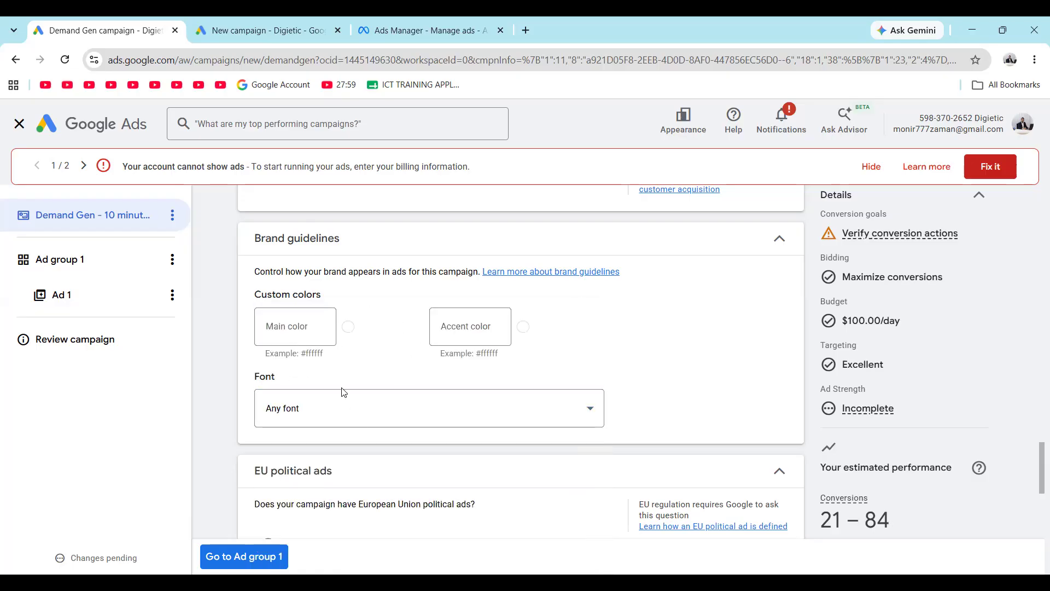
Step: Change the campaign's Devices setting to specific targeting for devices
{"action": "scroll", "coordinate": [343, 392], "scroll_direction": "down", "scroll_amount": 1}
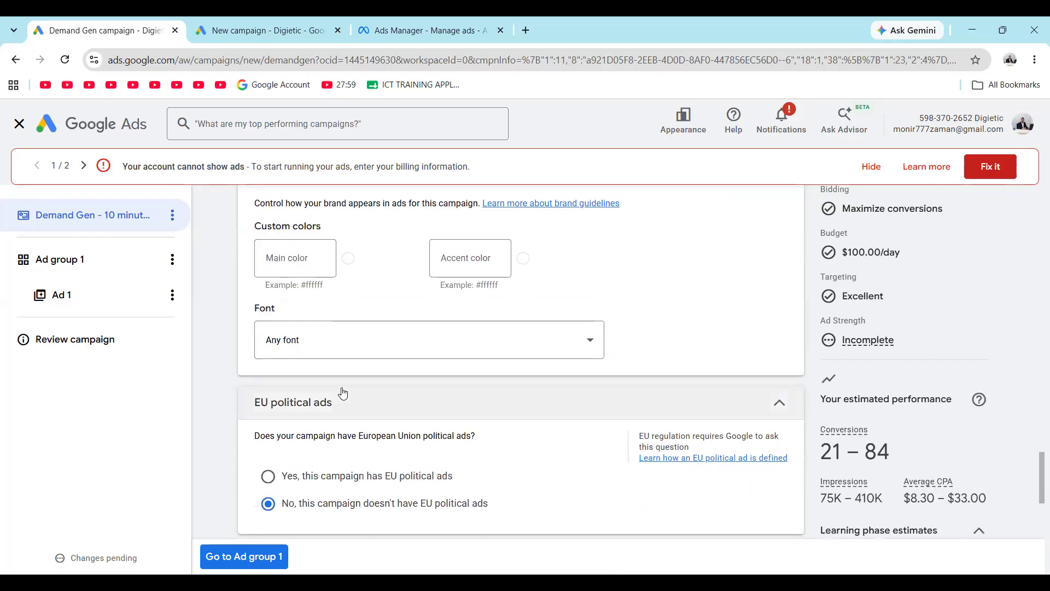
{"action": "scroll", "coordinate": [343, 392], "scroll_direction": "down", "scroll_amount": 3}
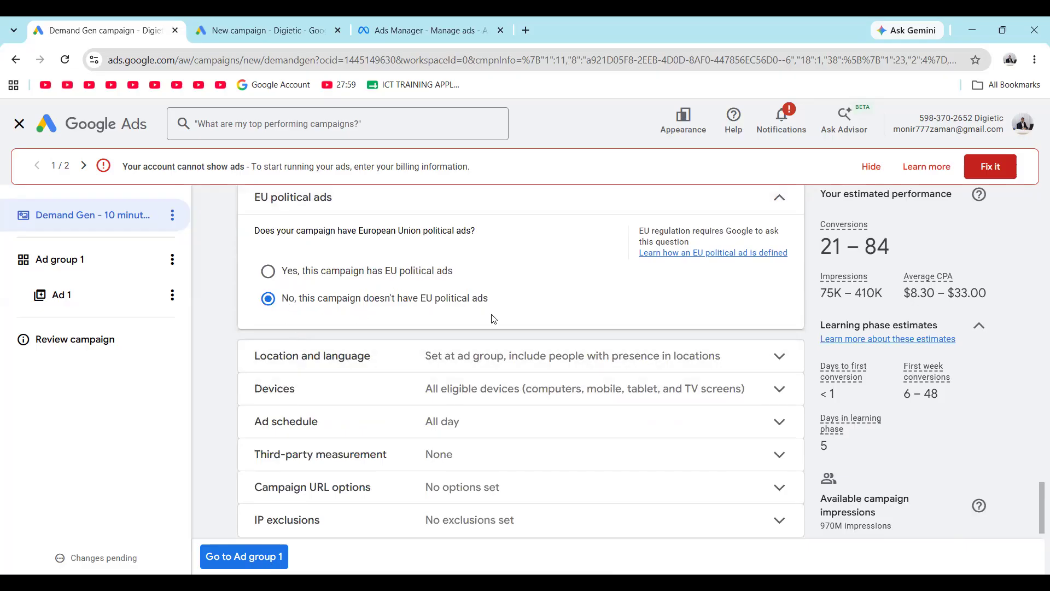
{"action": "scroll", "coordinate": [492, 320], "scroll_direction": "down", "scroll_amount": 1}
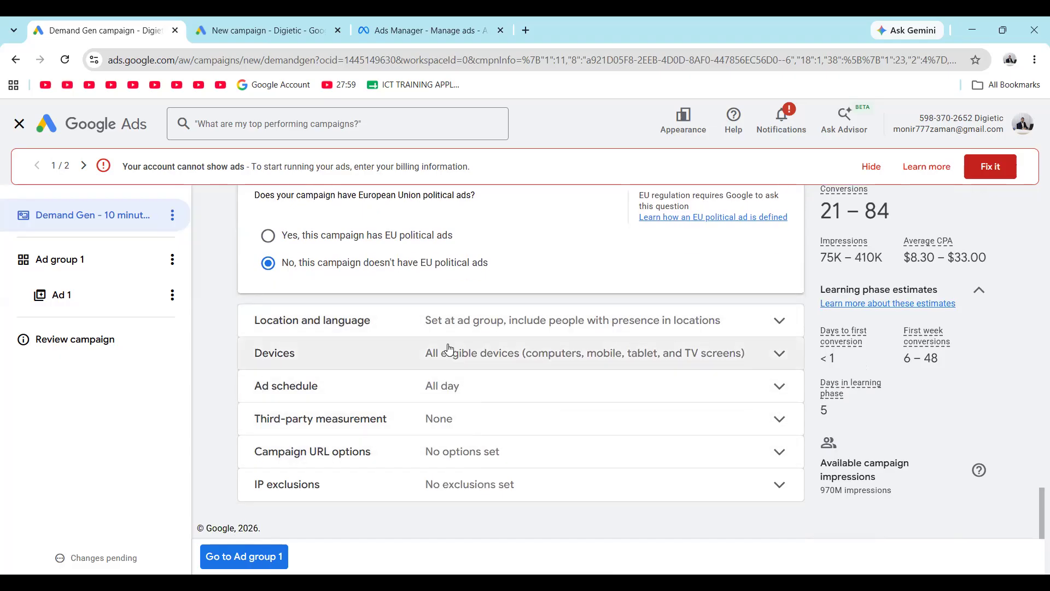
{"action": "left_click_drag", "start_coordinate": [252, 353], "coordinate": [307, 359]}
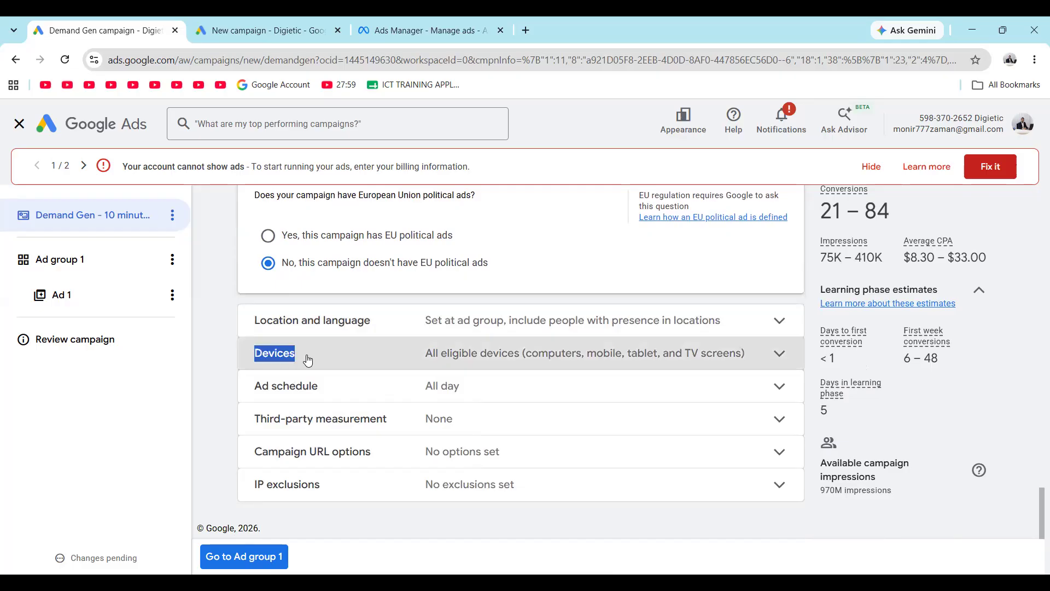
{"action": "left_click", "coordinate": [307, 359]}
{"action": "scroll", "coordinate": [537, 421], "scroll_direction": "down", "scroll_amount": 1}
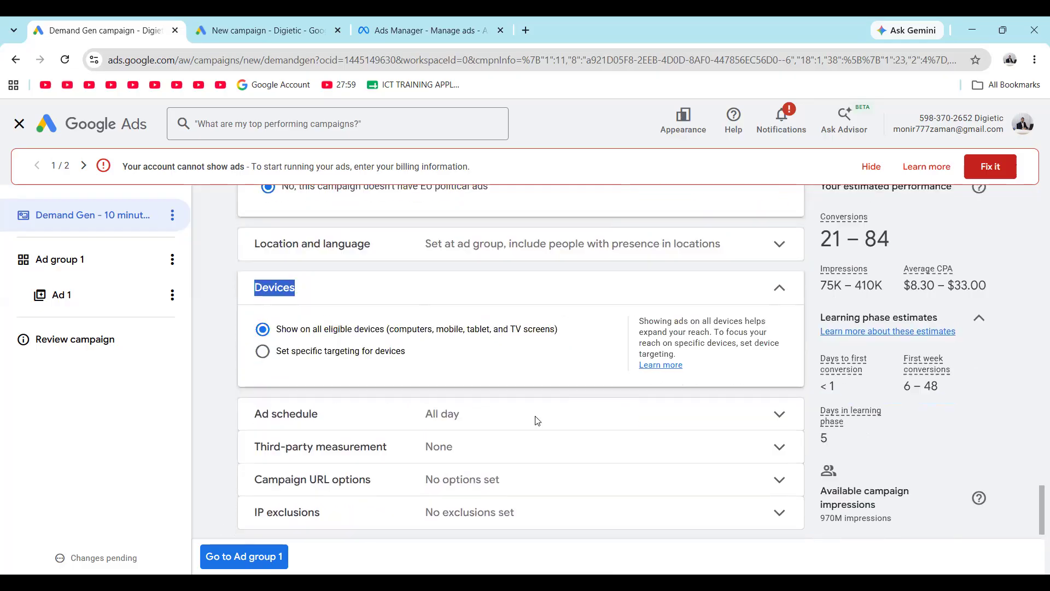
{"action": "scroll", "coordinate": [538, 420], "scroll_direction": "down", "scroll_amount": 1}
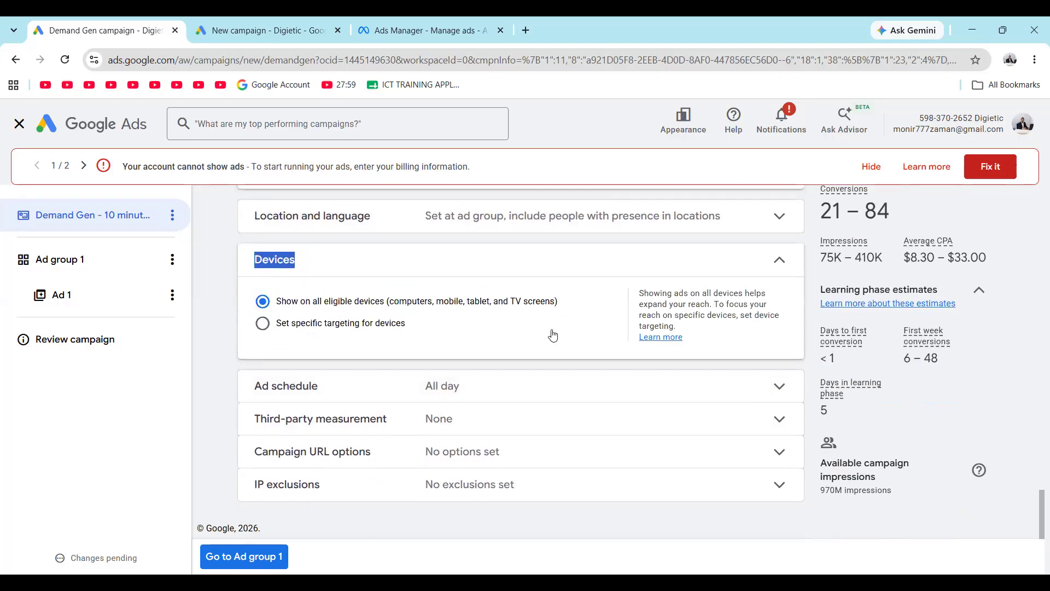
{"action": "left_click", "coordinate": [524, 304]}
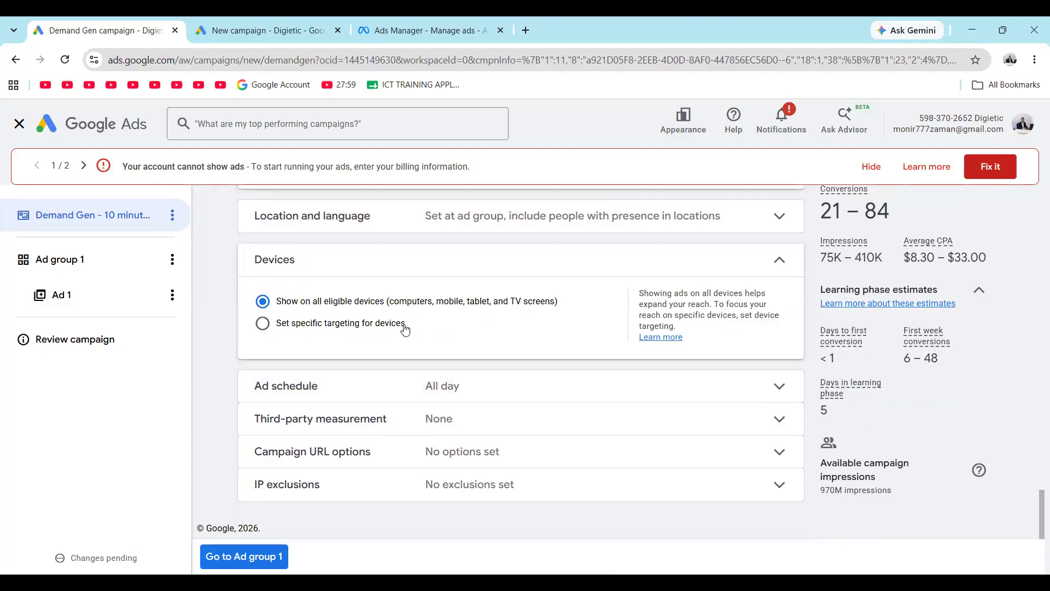
{"action": "left_click", "coordinate": [268, 327]}
{"action": "scroll", "coordinate": [435, 386], "scroll_direction": "down", "scroll_amount": 1}
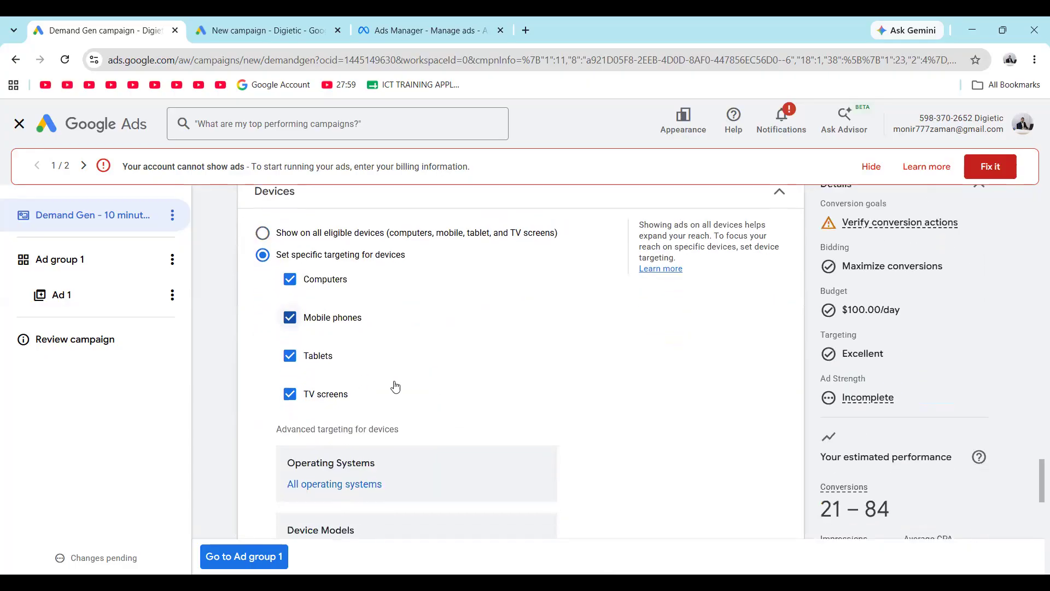
Step: Limit the advanced device targeting to the iOS and MacOS operating systems, all versions
{"action": "scroll", "coordinate": [353, 386], "scroll_direction": "down", "scroll_amount": 1}
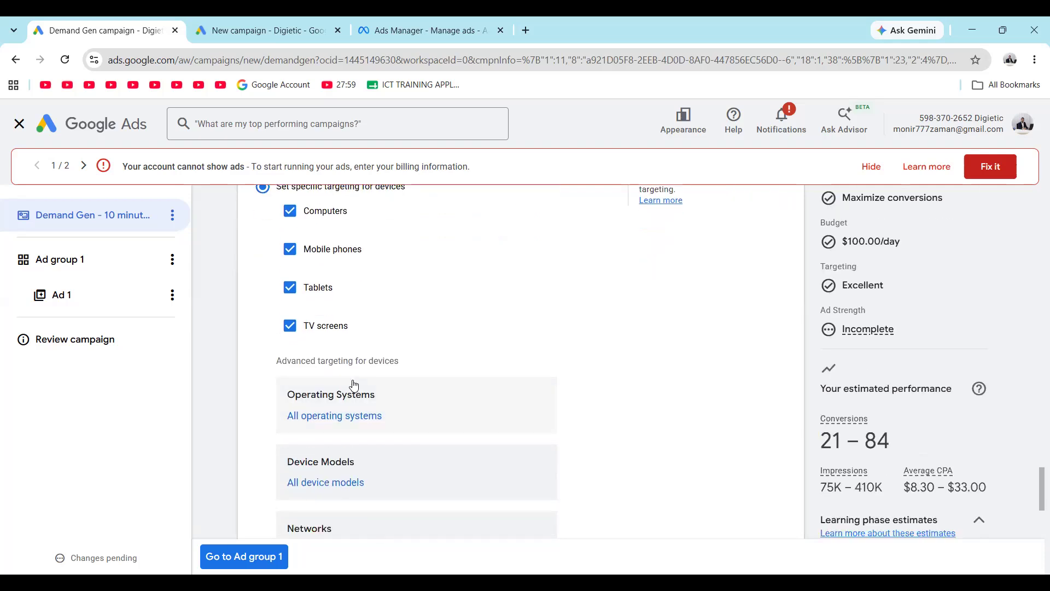
{"action": "scroll", "coordinate": [328, 355], "scroll_direction": "up", "scroll_amount": 1}
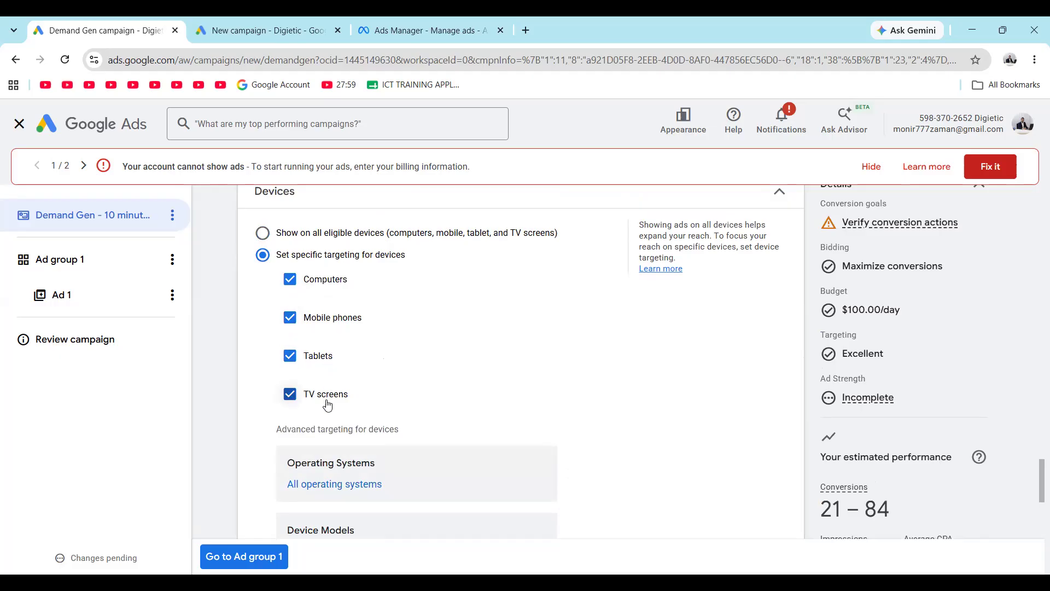
{"action": "scroll", "coordinate": [328, 405], "scroll_direction": "down", "scroll_amount": 1}
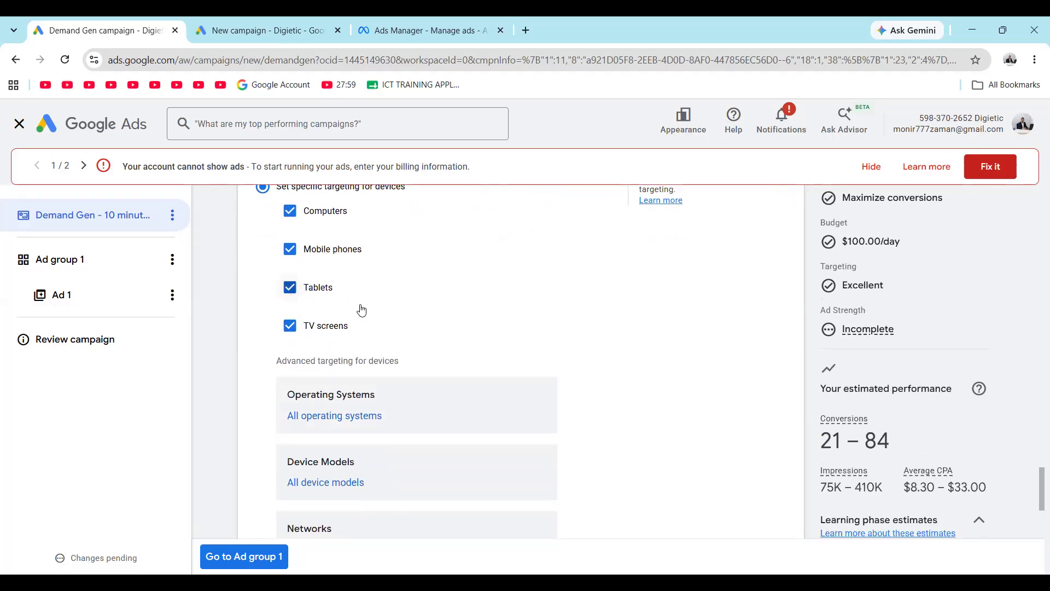
{"action": "scroll", "coordinate": [361, 310], "scroll_direction": "down", "scroll_amount": 1}
{"action": "scroll", "coordinate": [359, 308], "scroll_direction": "up", "scroll_amount": 2}
{"action": "scroll", "coordinate": [363, 312], "scroll_direction": "down", "scroll_amount": 2}
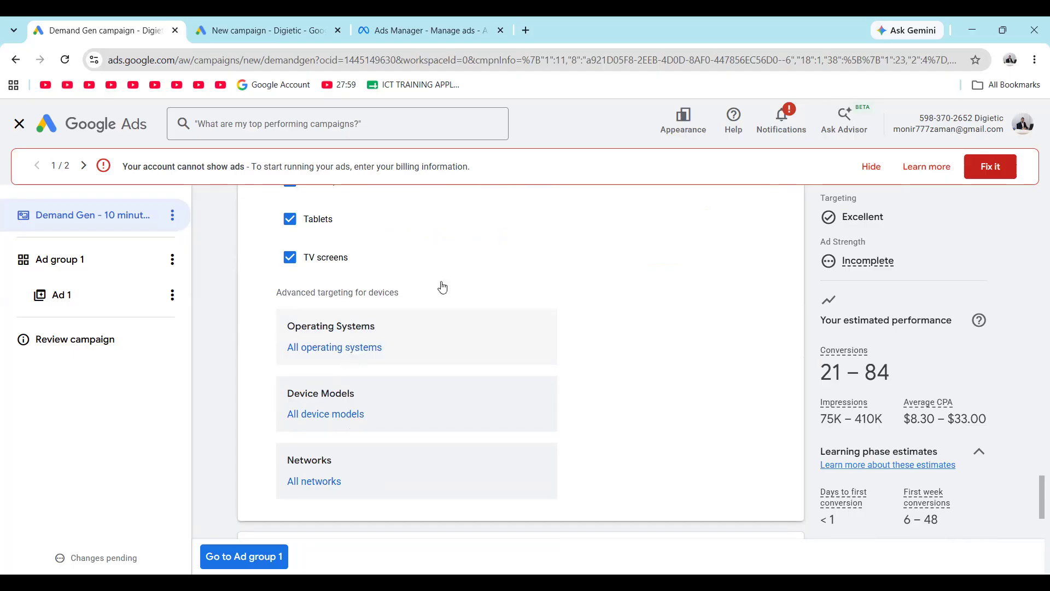
{"action": "left_click", "coordinate": [328, 351]}
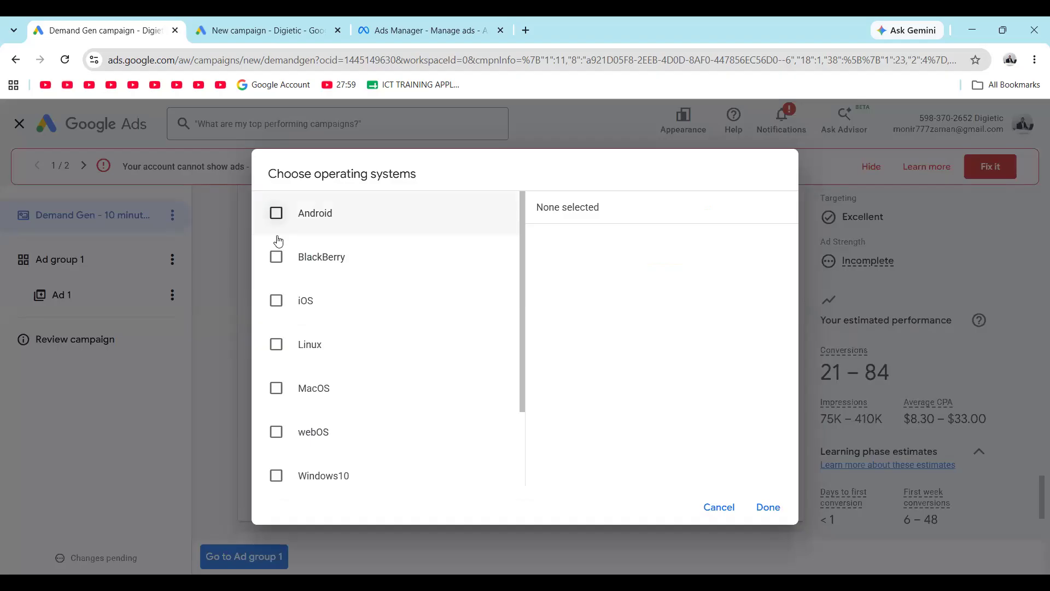
{"action": "scroll", "coordinate": [277, 276], "scroll_direction": "down", "scroll_amount": 2}
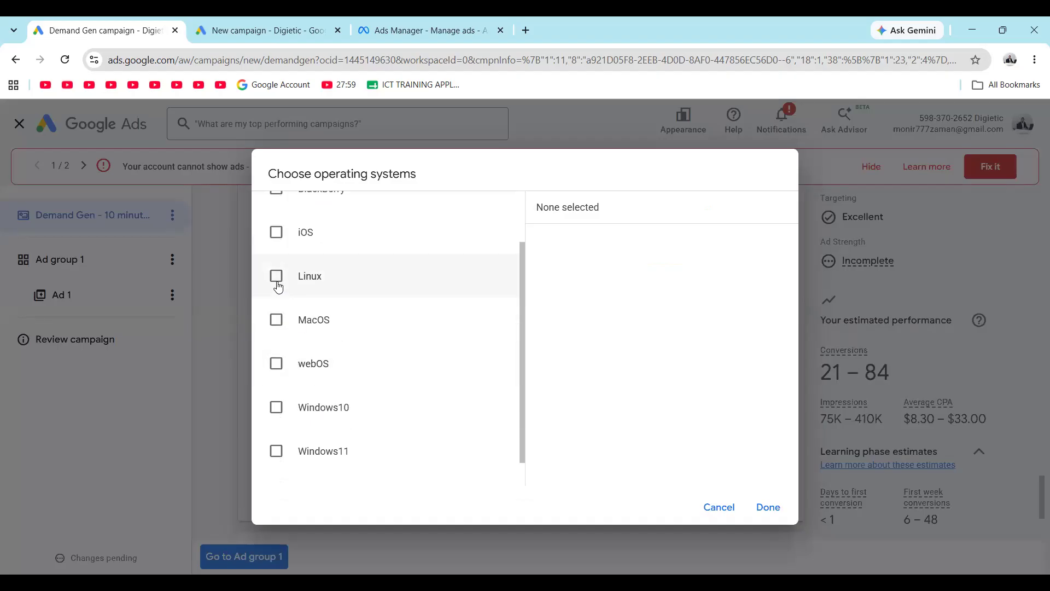
{"action": "left_click", "coordinate": [270, 237]}
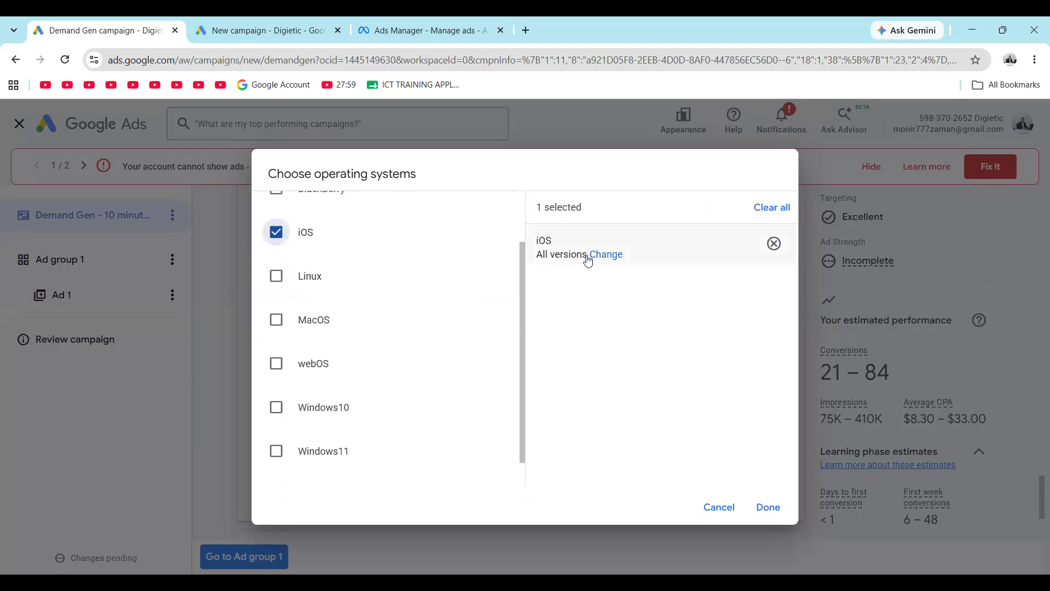
{"action": "left_click", "coordinate": [276, 320]}
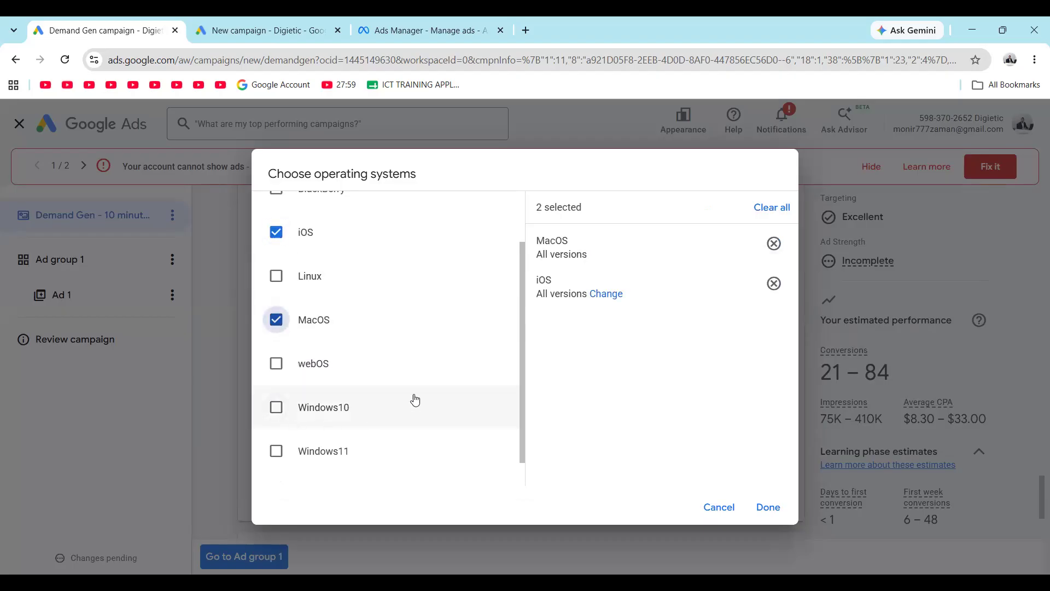
{"action": "scroll", "coordinate": [416, 401], "scroll_direction": "down", "scroll_amount": 1}
{"action": "scroll", "coordinate": [415, 401], "scroll_direction": "up", "scroll_amount": 3}
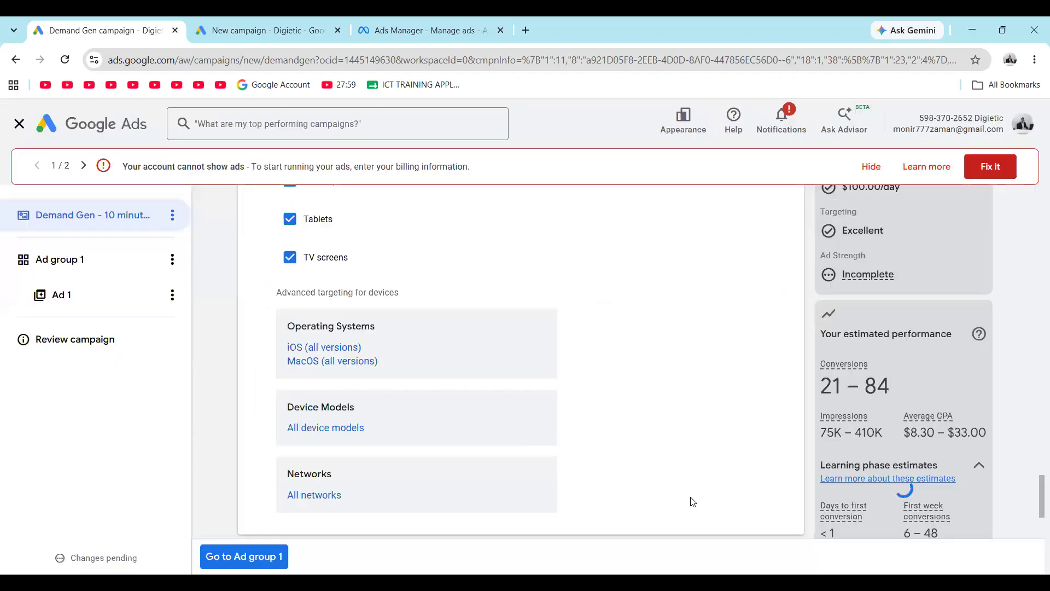
{"action": "left_click", "coordinate": [775, 511]}
Step: Restrict the device targeting networks to Bangladesh, covering Banglalink, Grameenphone and Robi
{"action": "scroll", "coordinate": [334, 427], "scroll_direction": "down", "scroll_amount": 3}
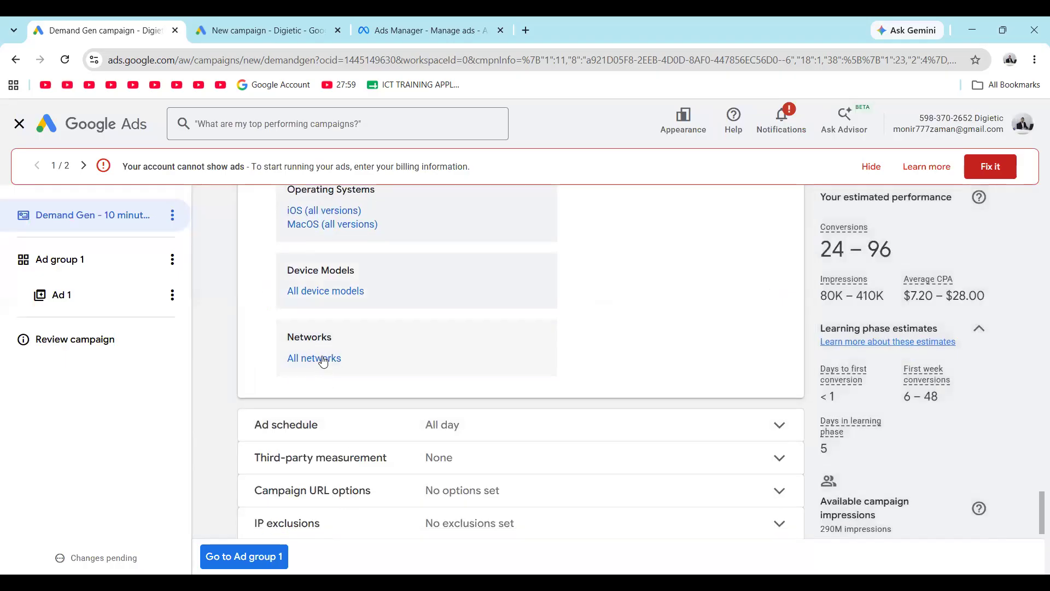
{"action": "left_click", "coordinate": [323, 358]}
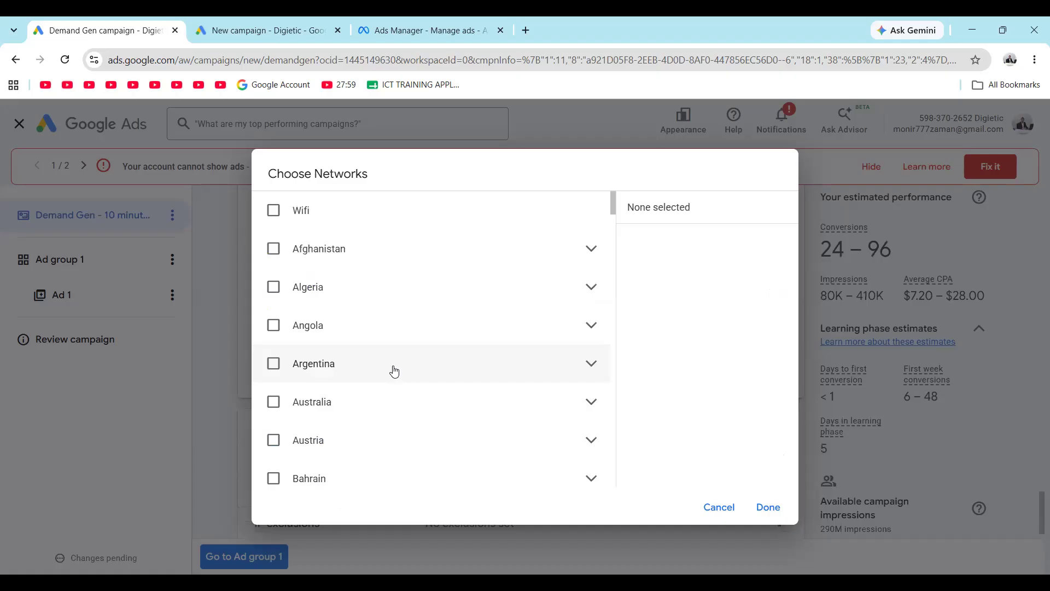
{"action": "scroll", "coordinate": [328, 327], "scroll_direction": "down", "scroll_amount": 1}
{"action": "scroll", "coordinate": [328, 327], "scroll_direction": "down", "scroll_amount": 1}
{"action": "left_click", "coordinate": [277, 383]}
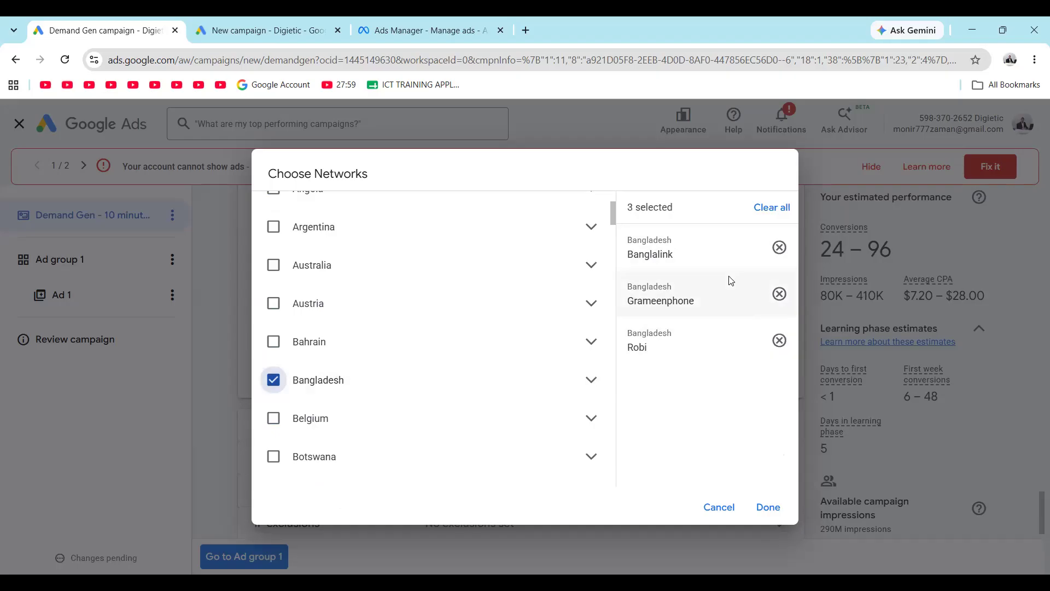
{"action": "left_click_drag", "start_coordinate": [631, 253], "coordinate": [678, 254]}
{"action": "left_click_drag", "start_coordinate": [627, 302], "coordinate": [705, 311]}
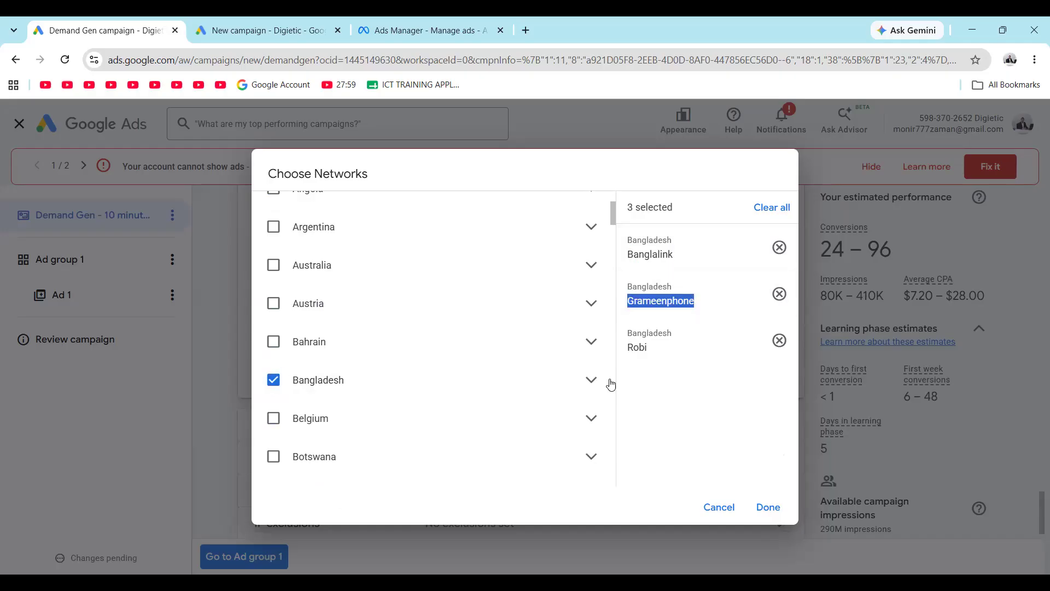
{"action": "left_click_drag", "start_coordinate": [624, 348], "coordinate": [672, 356]}
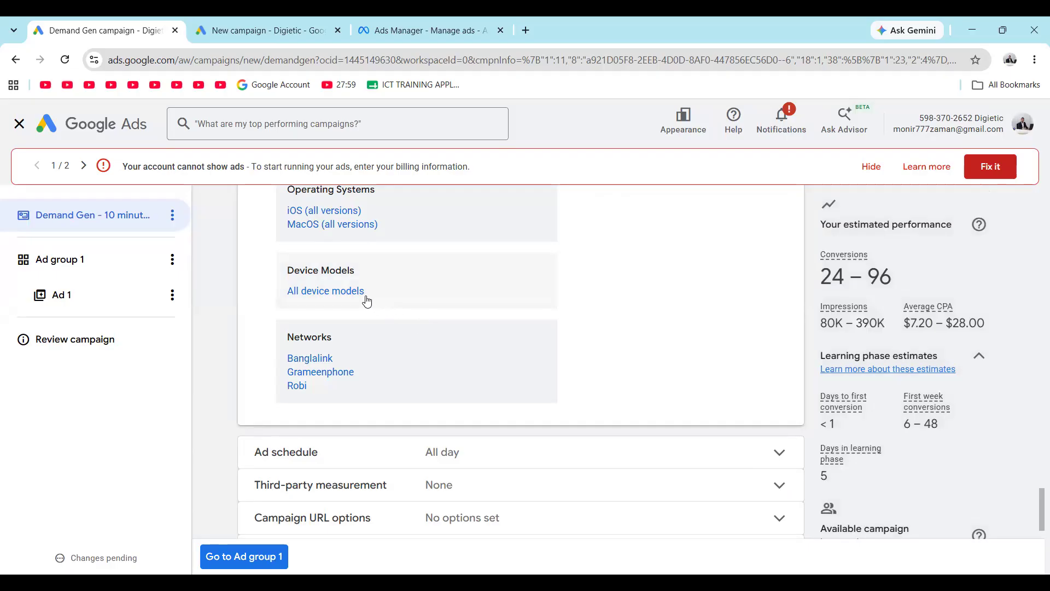
Step: Examine the device model categories without selecting any, and the IP exclusions entry field with its address format examples
{"action": "left_click", "coordinate": [350, 291]}
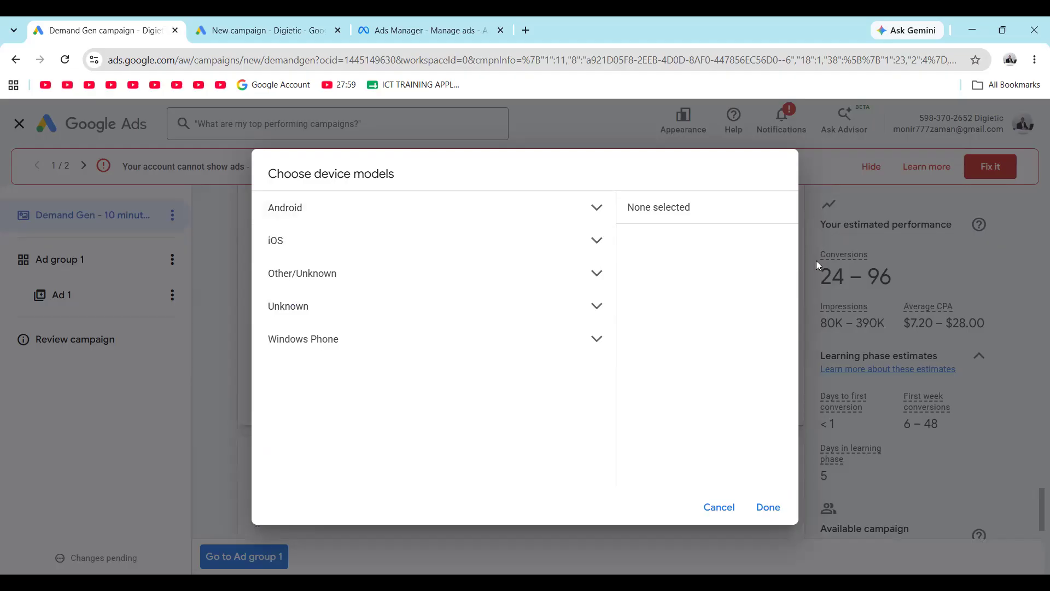
{"action": "left_click", "coordinate": [768, 507]}
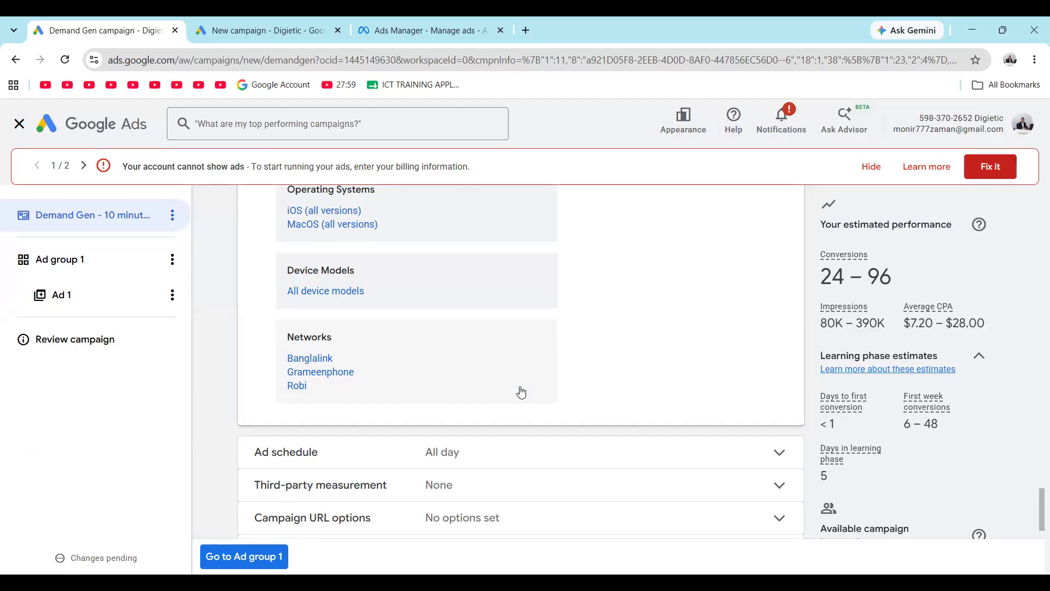
{"action": "scroll", "coordinate": [522, 392], "scroll_direction": "down", "scroll_amount": 2}
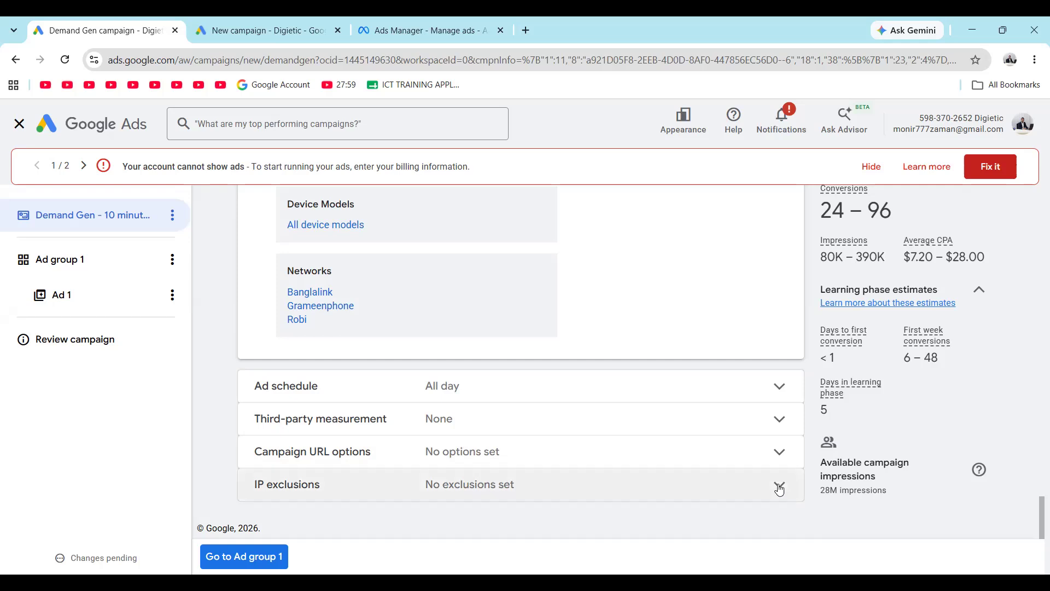
{"action": "left_click", "coordinate": [585, 485]}
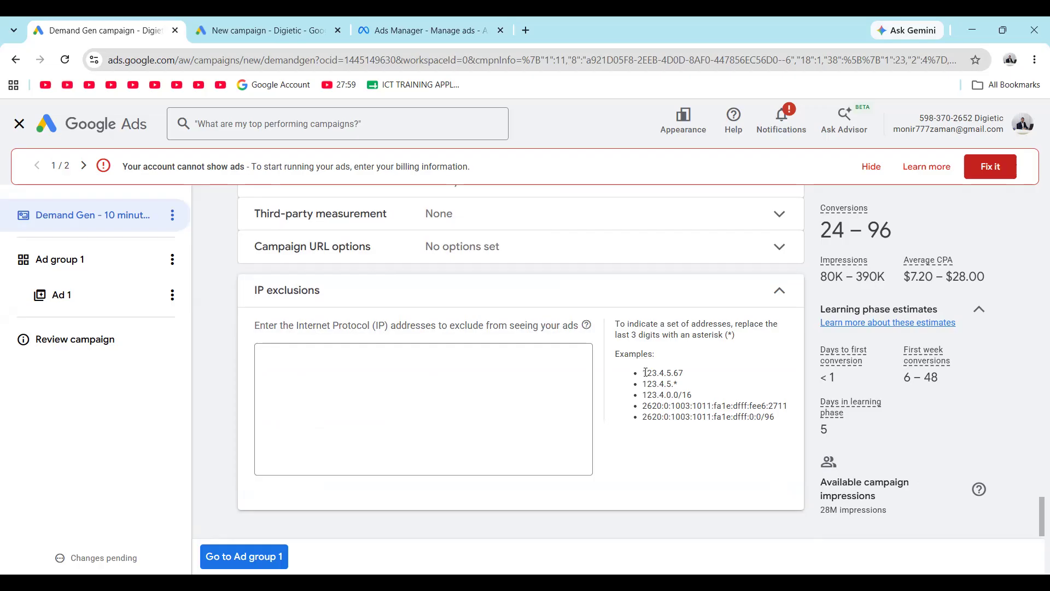
{"action": "left_click", "coordinate": [486, 386]}
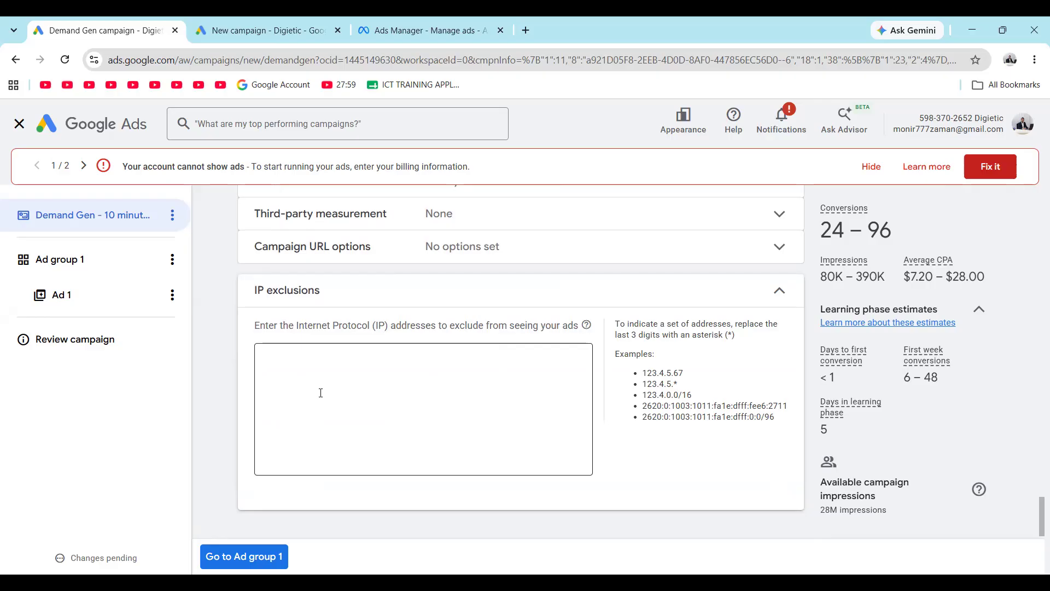
Step: Look over the campaign settings once more and go to the settings of Ad group 1
{"action": "scroll", "coordinate": [321, 393], "scroll_direction": "up", "scroll_amount": 15}
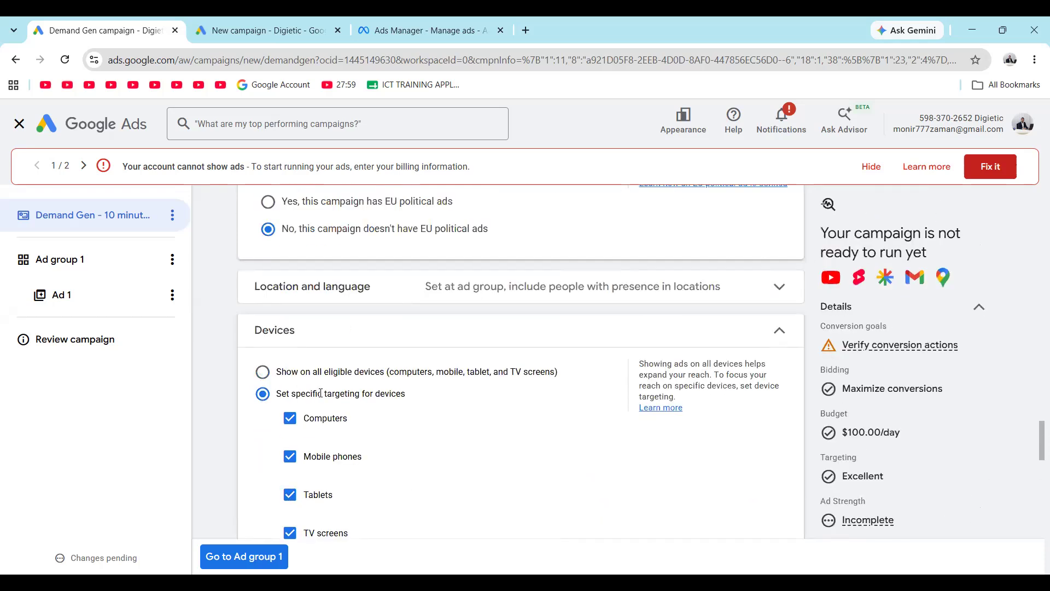
{"action": "scroll", "coordinate": [321, 397], "scroll_direction": "up", "scroll_amount": 7}
{"action": "scroll", "coordinate": [321, 396], "scroll_direction": "down", "scroll_amount": 16}
{"action": "scroll", "coordinate": [321, 397], "scroll_direction": "down", "scroll_amount": 2}
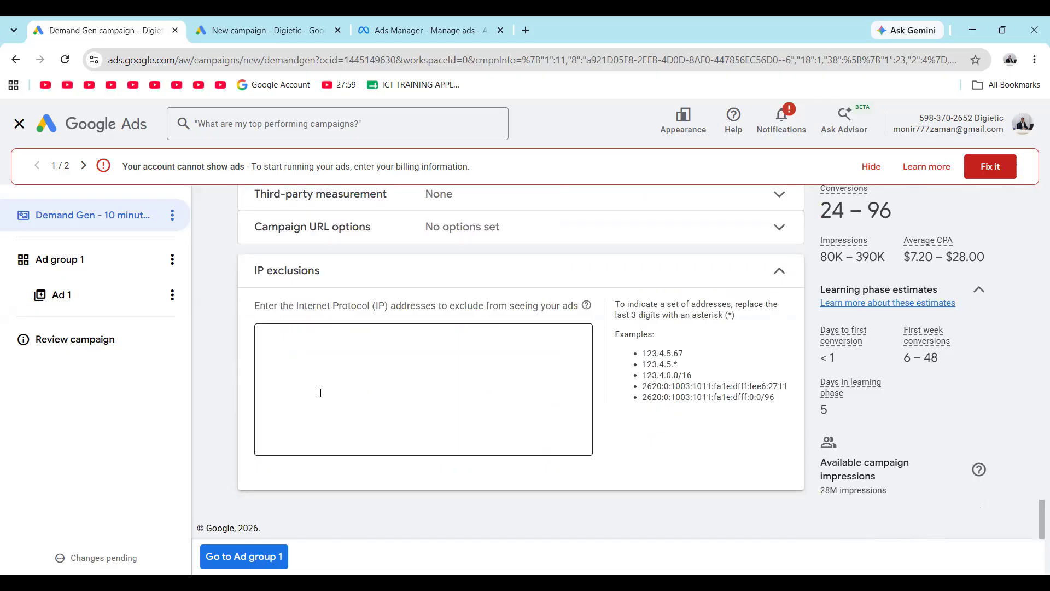
{"action": "left_click", "coordinate": [64, 266]}
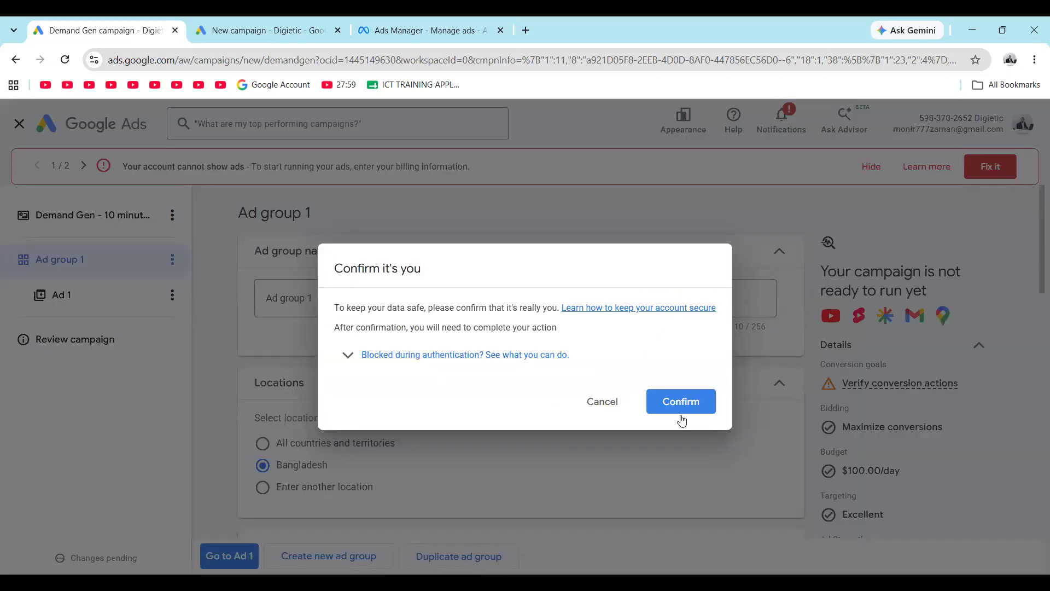
Step: Dismiss the identity confirmation and include the Google Display Network in Ad group 1's channels, keeping all Google channels selected
{"action": "left_click", "coordinate": [605, 401]}
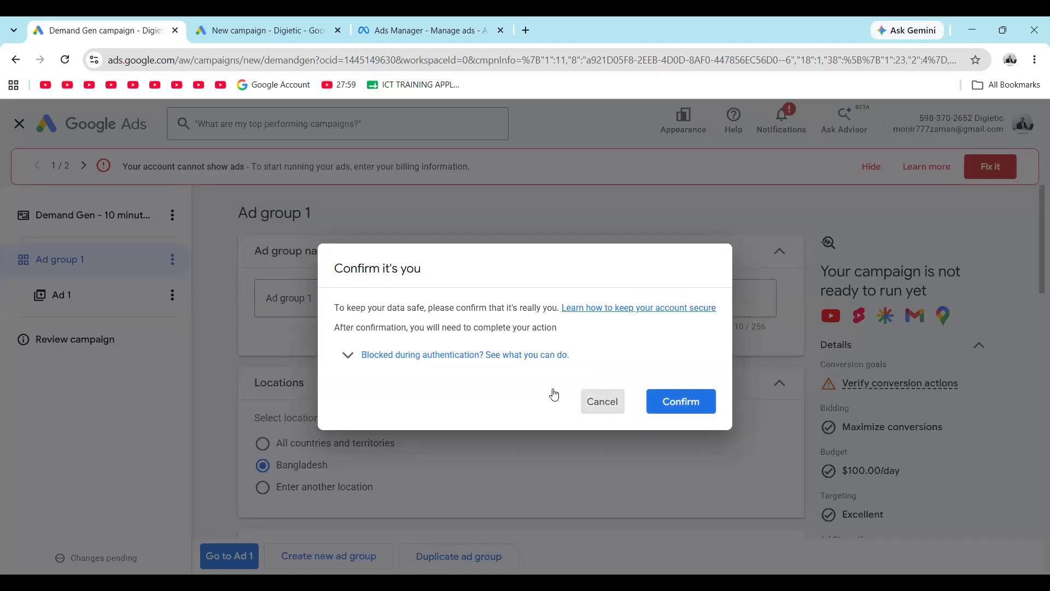
{"action": "scroll", "coordinate": [395, 343], "scroll_direction": "down", "scroll_amount": 3}
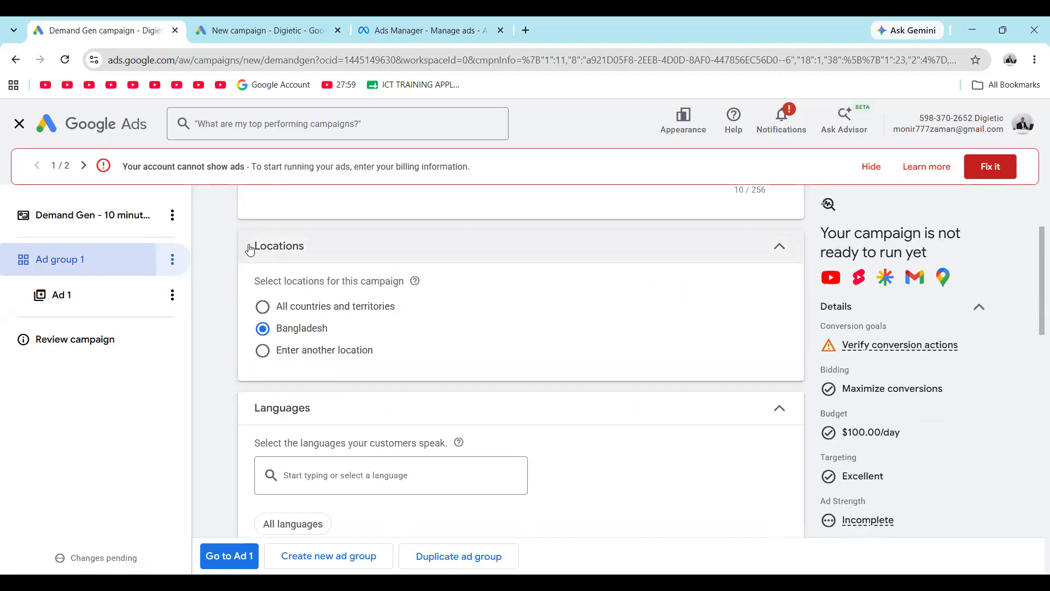
{"action": "scroll", "coordinate": [330, 253], "scroll_direction": "down", "scroll_amount": 2}
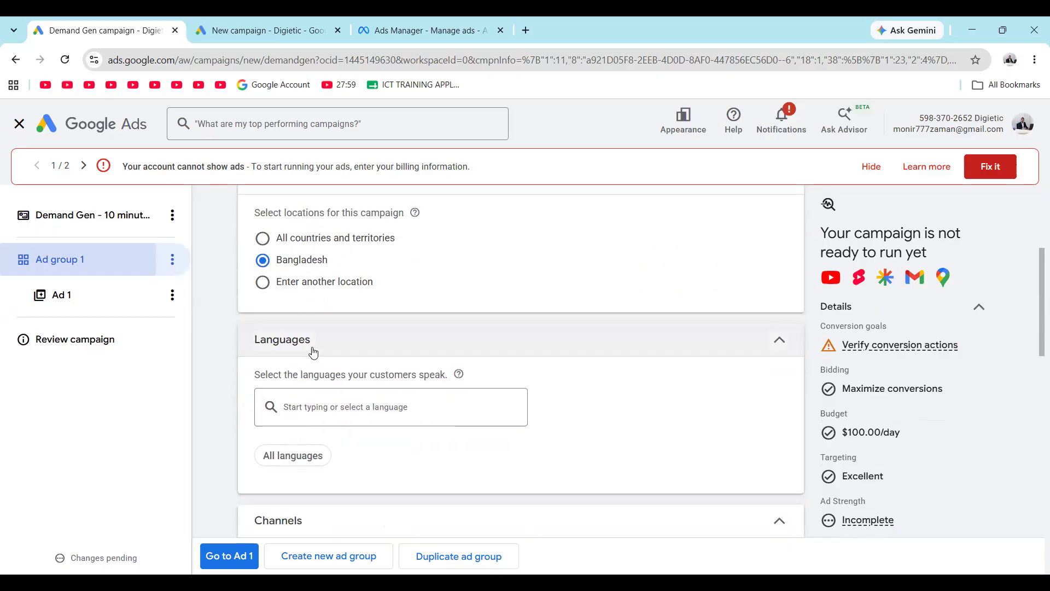
{"action": "scroll", "coordinate": [272, 353], "scroll_direction": "down", "scroll_amount": 8}
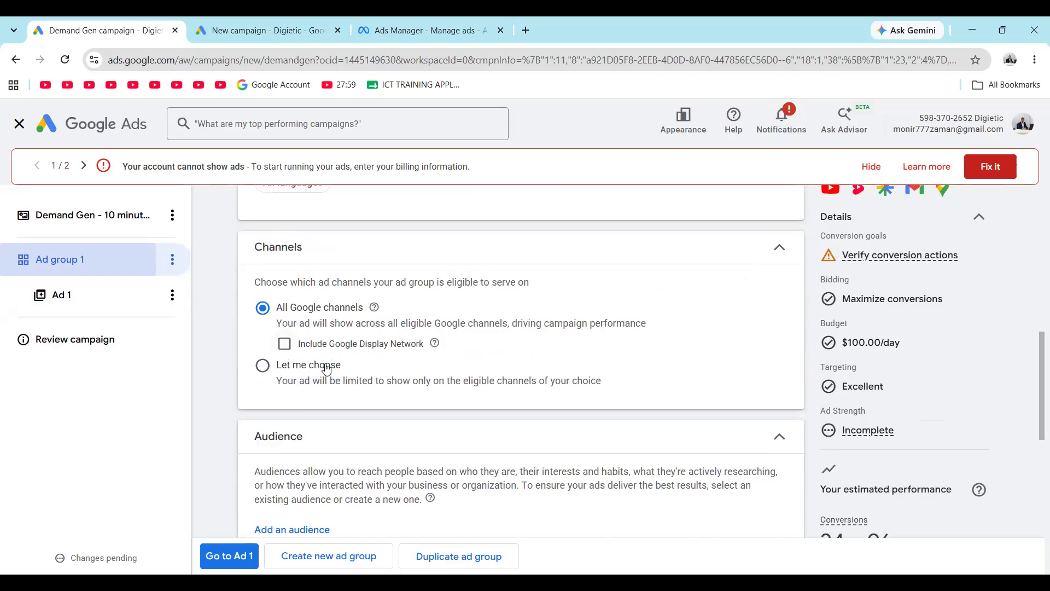
{"action": "left_click", "coordinate": [298, 345]}
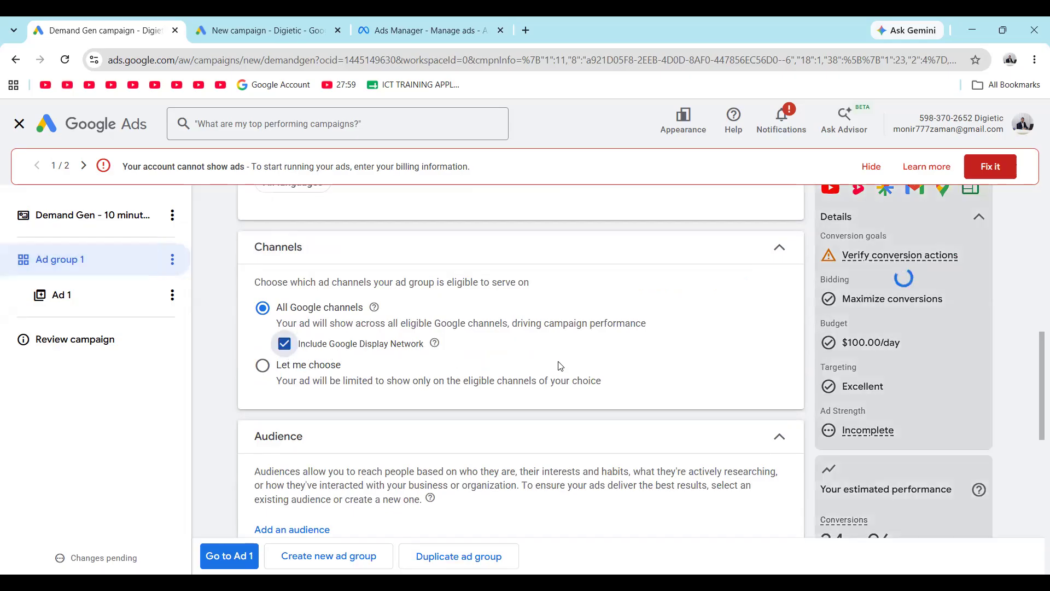
{"action": "scroll", "coordinate": [560, 366], "scroll_direction": "up", "scroll_amount": 1}
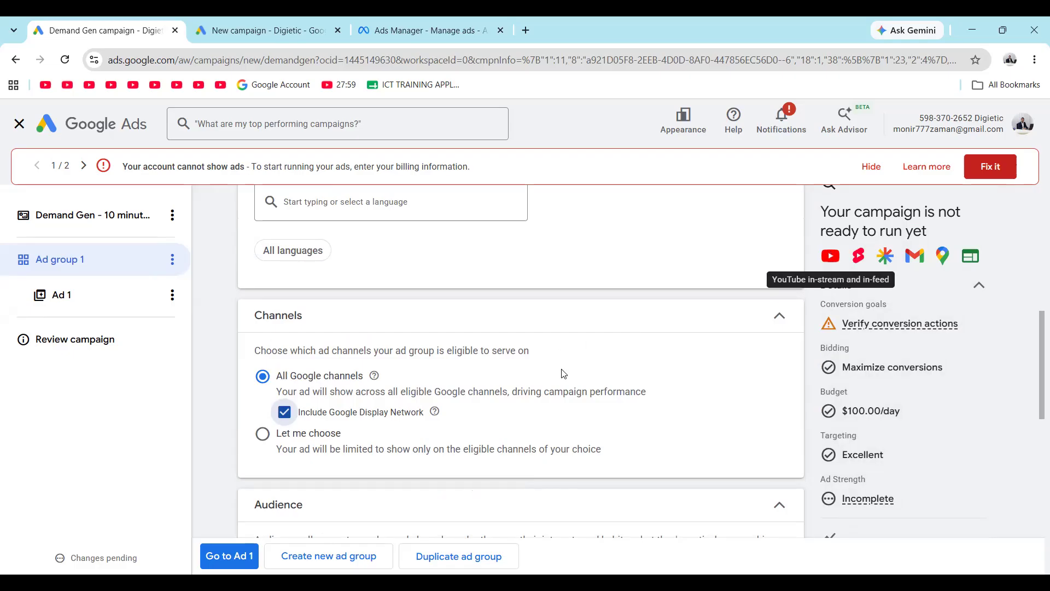
Step: Examine the saved audiences available for Ad group 1 without selecting any, and review the optimized targeting settings
{"action": "scroll", "coordinate": [563, 375], "scroll_direction": "down", "scroll_amount": 2}
{"action": "scroll", "coordinate": [494, 375], "scroll_direction": "down", "scroll_amount": 1}
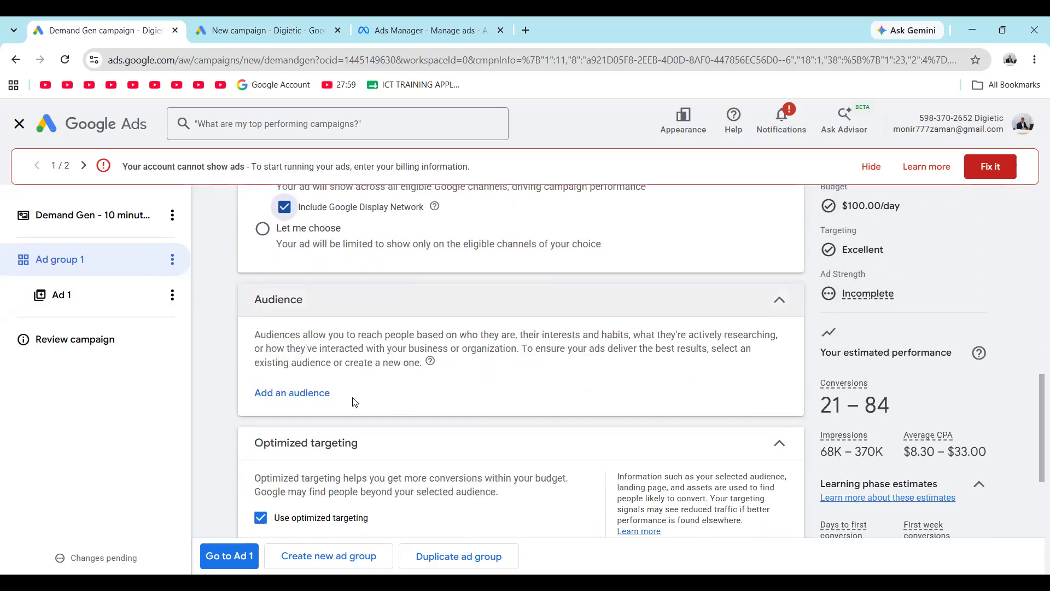
{"action": "left_click", "coordinate": [310, 396]}
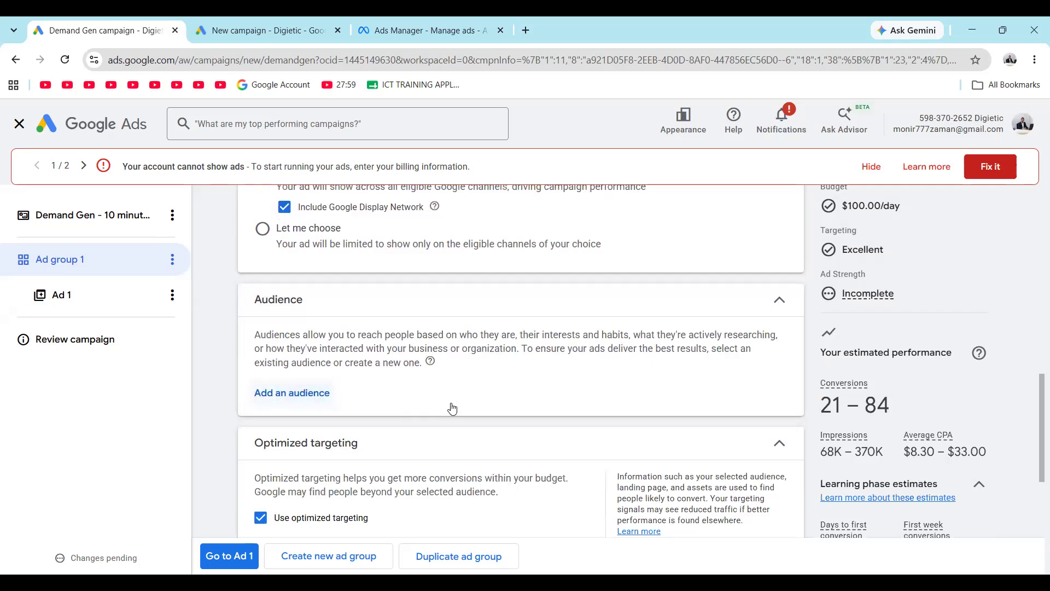
{"action": "scroll", "coordinate": [452, 409], "scroll_direction": "down", "scroll_amount": 3}
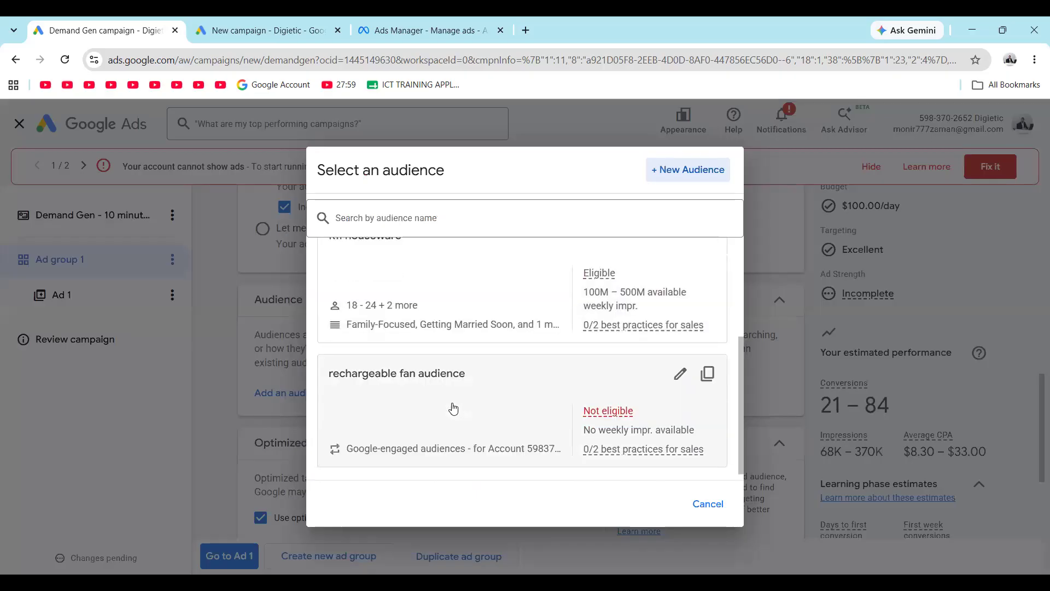
{"action": "scroll", "coordinate": [452, 408], "scroll_direction": "up", "scroll_amount": 3}
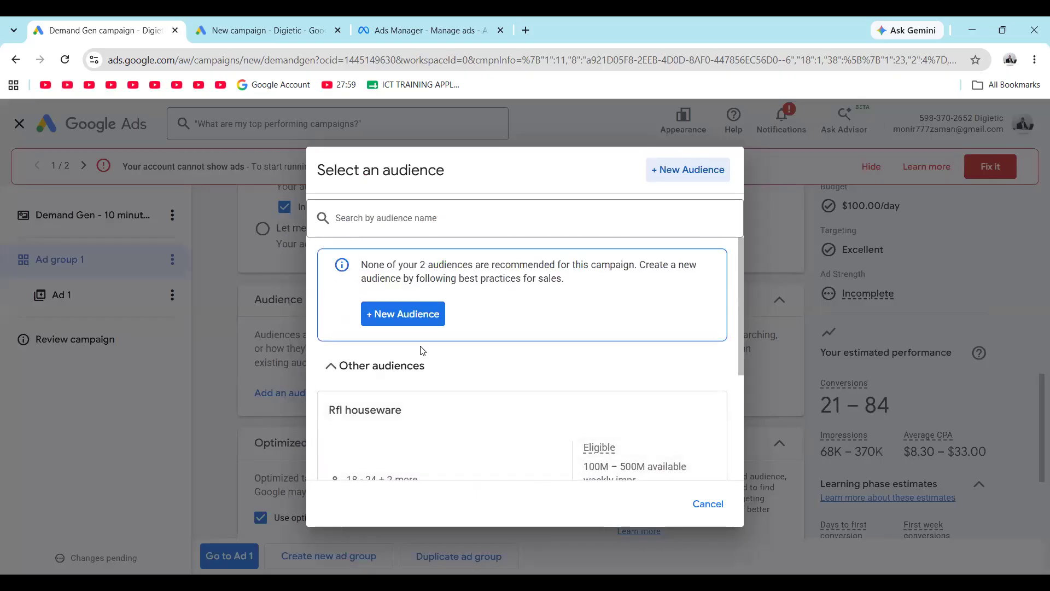
{"action": "scroll", "coordinate": [410, 364], "scroll_direction": "down", "scroll_amount": 3}
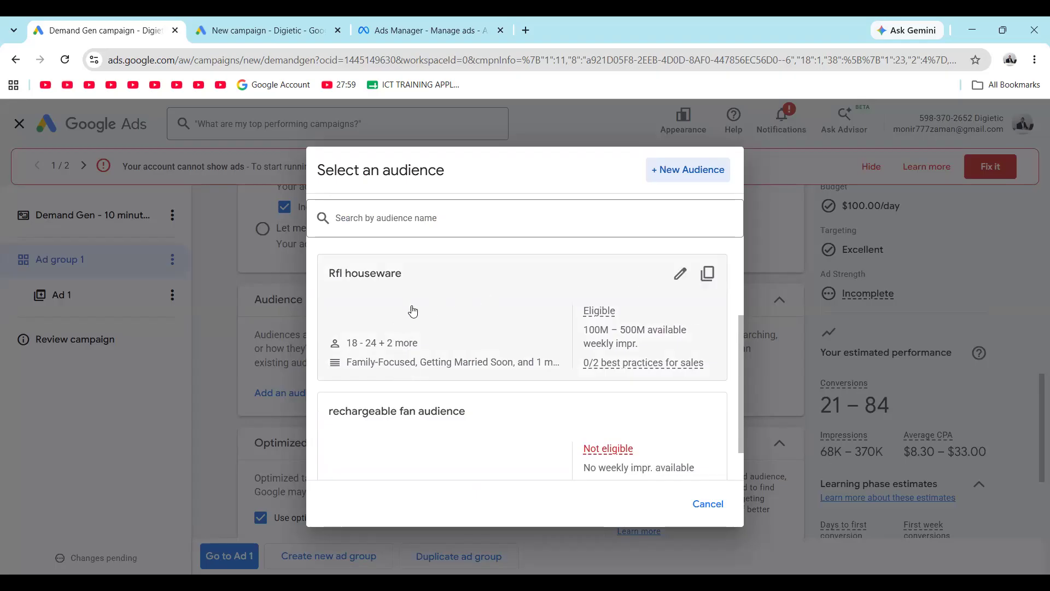
{"action": "scroll", "coordinate": [607, 362], "scroll_direction": "up", "scroll_amount": 1}
{"action": "scroll", "coordinate": [606, 363], "scroll_direction": "down", "scroll_amount": 2}
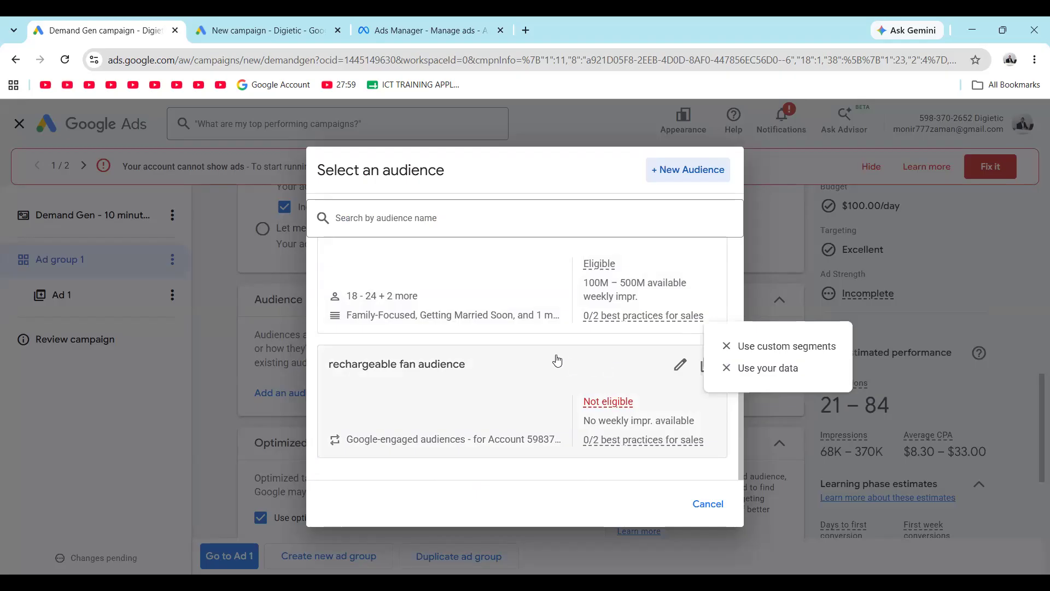
{"action": "left_click", "coordinate": [790, 234]}
{"action": "scroll", "coordinate": [350, 376], "scroll_direction": "down", "scroll_amount": 3}
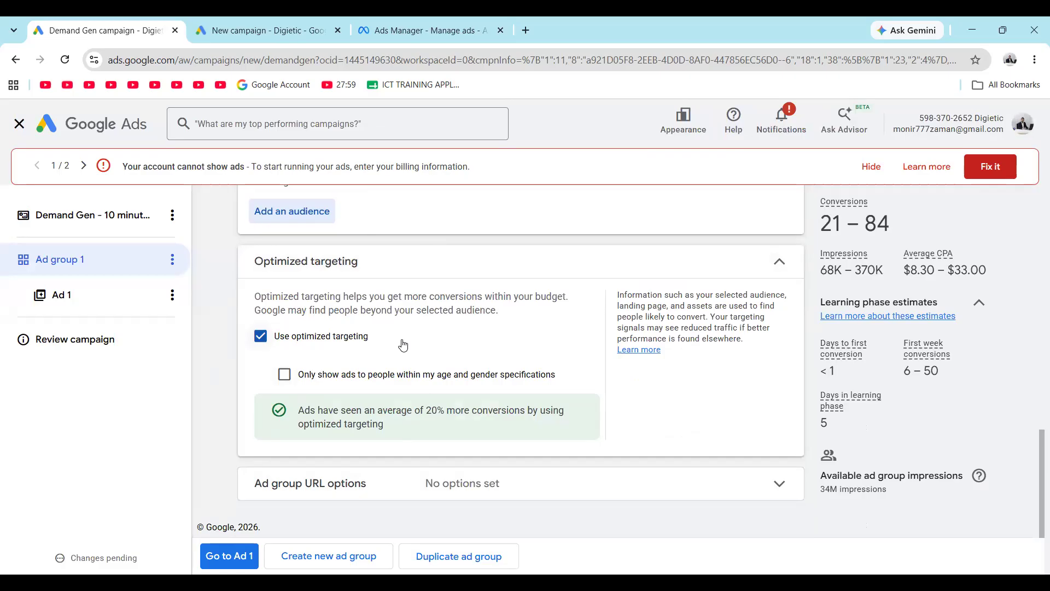
{"action": "scroll", "coordinate": [377, 396], "scroll_direction": "up", "scroll_amount": 2}
{"action": "scroll", "coordinate": [376, 396], "scroll_direction": "down", "scroll_amount": 2}
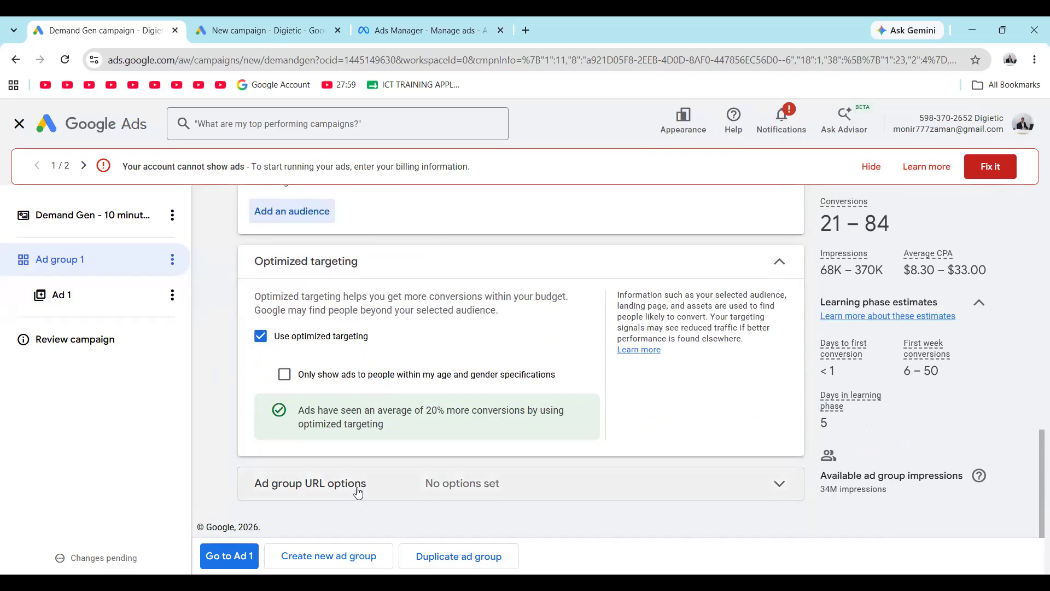
Step: Go to Ad 1, dismiss the identity confirmation and set the ad type to Carousel image ad
{"action": "left_click", "coordinate": [85, 298]}
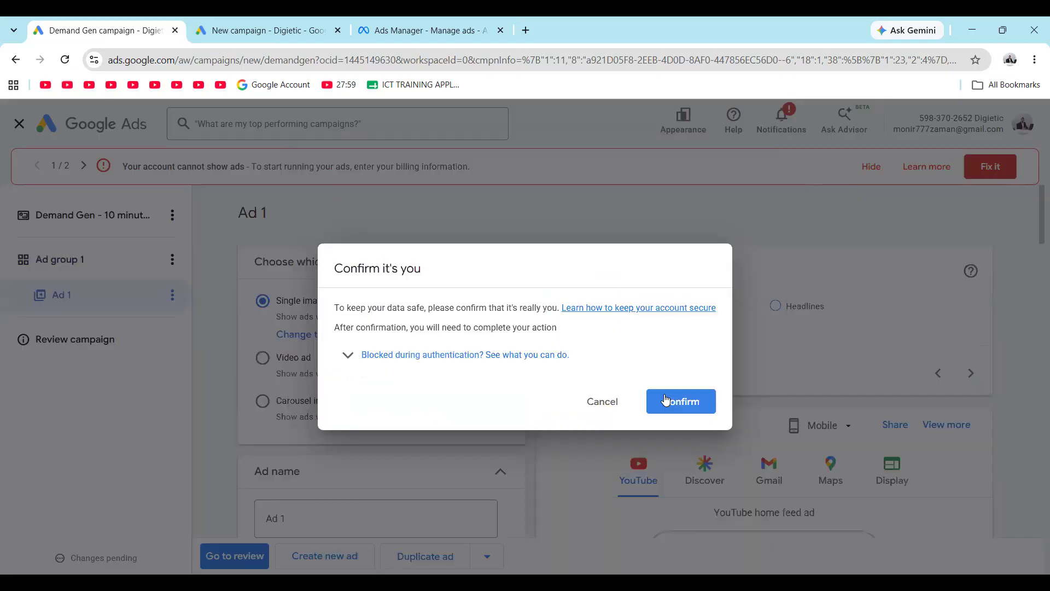
{"action": "left_click", "coordinate": [593, 402]}
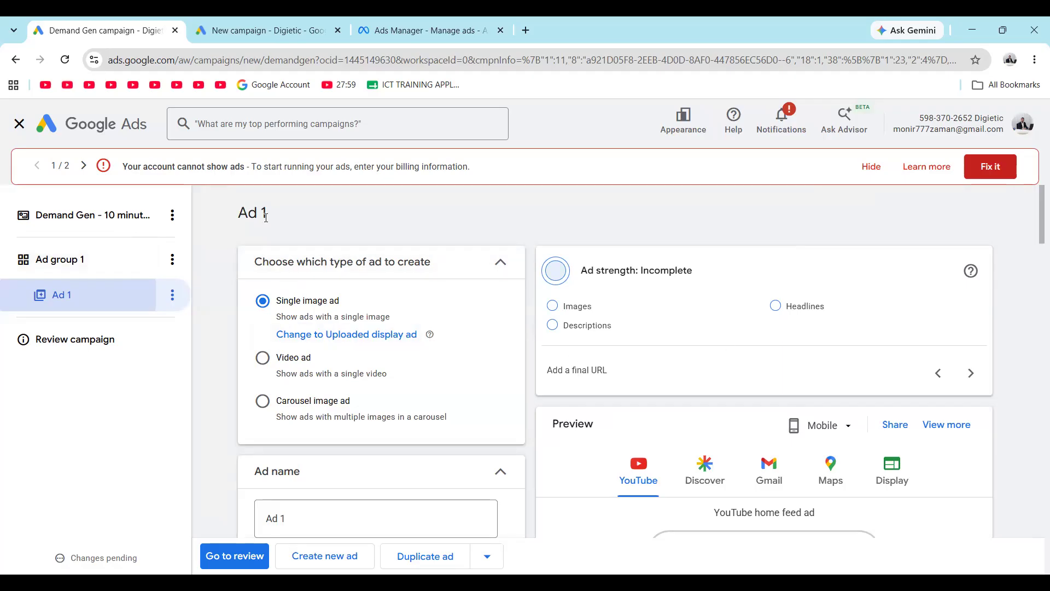
{"action": "scroll", "coordinate": [266, 217], "scroll_direction": "down", "scroll_amount": 1}
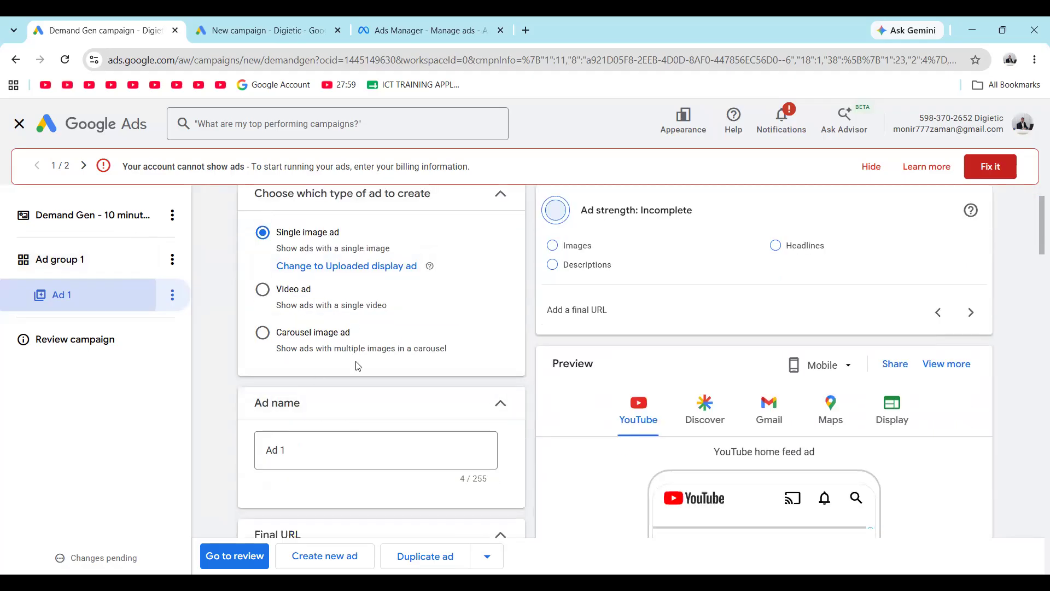
{"action": "scroll", "coordinate": [358, 366], "scroll_direction": "up", "scroll_amount": 1}
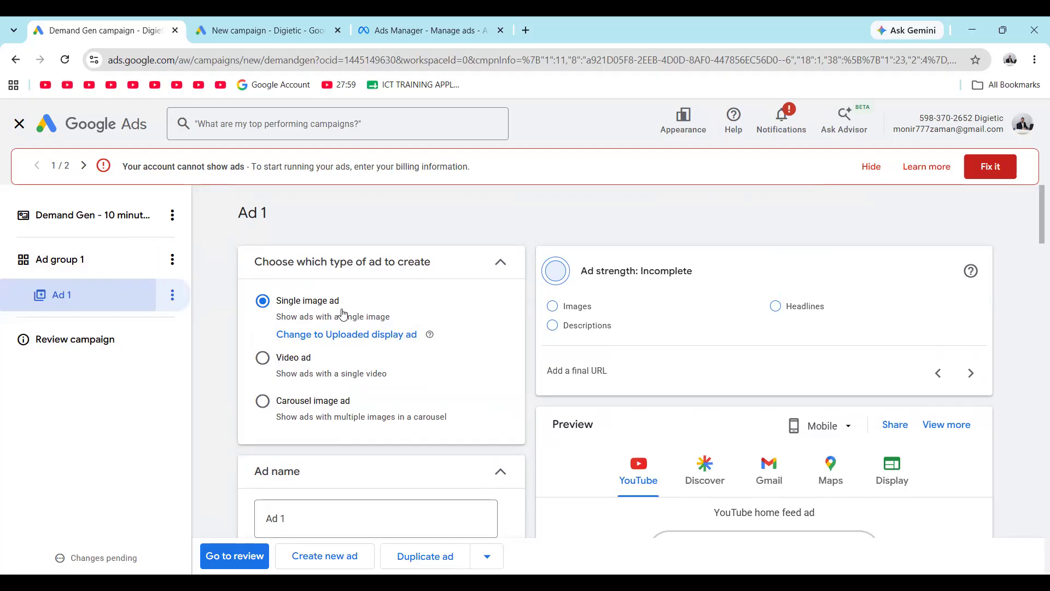
{"action": "left_click", "coordinate": [262, 358]}
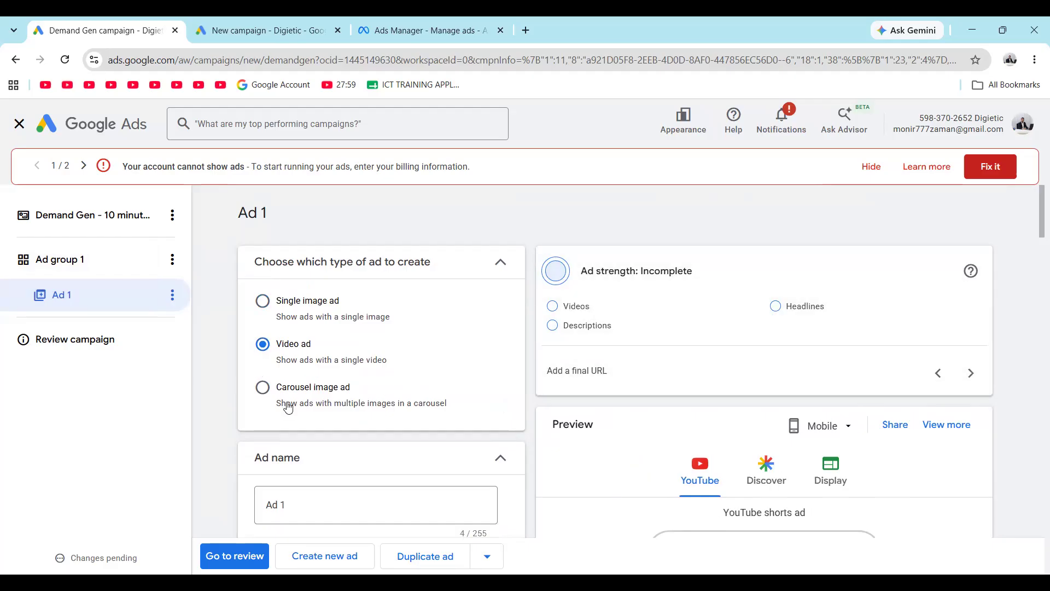
{"action": "left_click", "coordinate": [262, 388]}
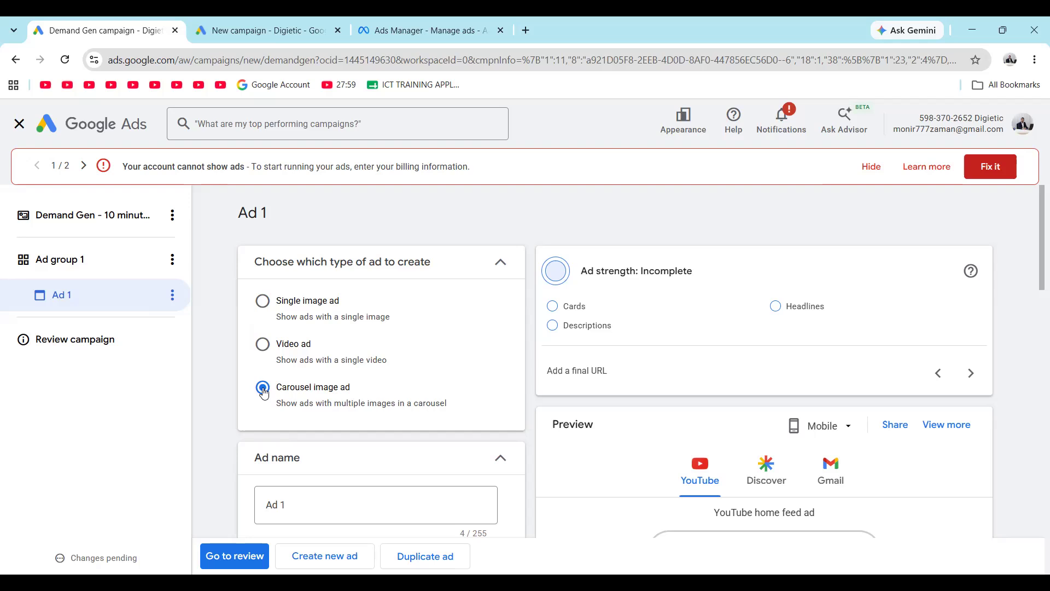
Step: Search Google for 10 minute school in a new browser tab and open the school's website for the ad's final URL
{"action": "scroll", "coordinate": [333, 432], "scroll_direction": "down", "scroll_amount": 3}
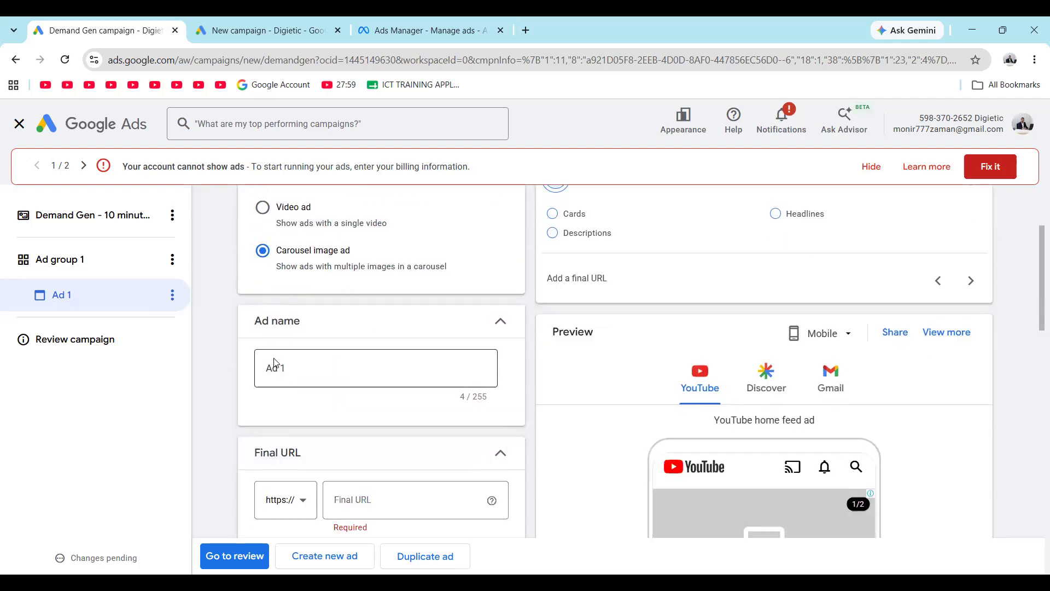
{"action": "scroll", "coordinate": [335, 417], "scroll_direction": "down", "scroll_amount": 3}
{"action": "left_click", "coordinate": [349, 361]}
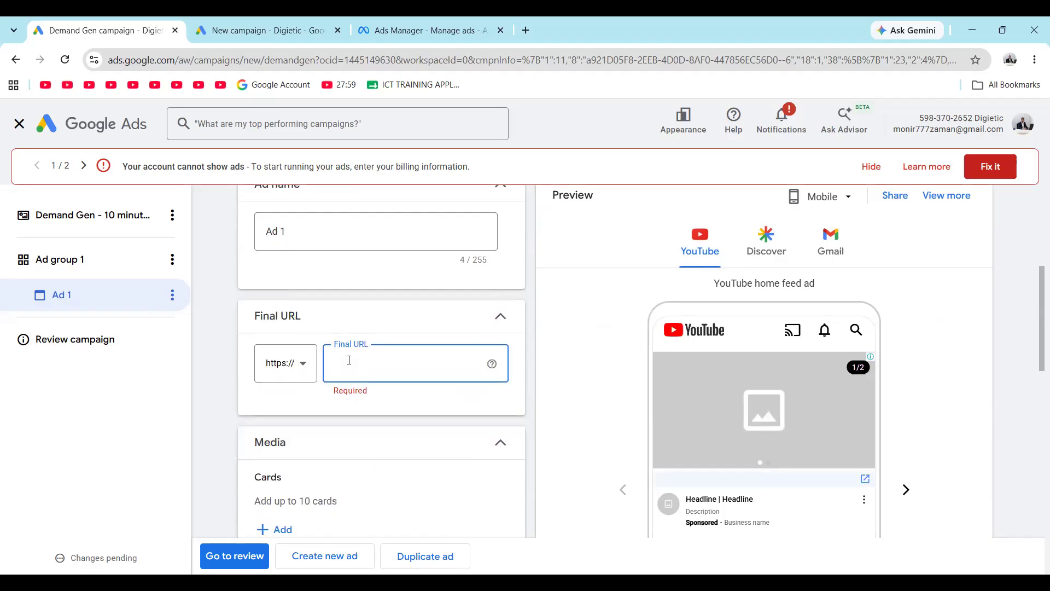
{"action": "scroll", "coordinate": [353, 361], "scroll_direction": "down", "scroll_amount": 3}
{"action": "scroll", "coordinate": [355, 363], "scroll_direction": "up", "scroll_amount": 2}
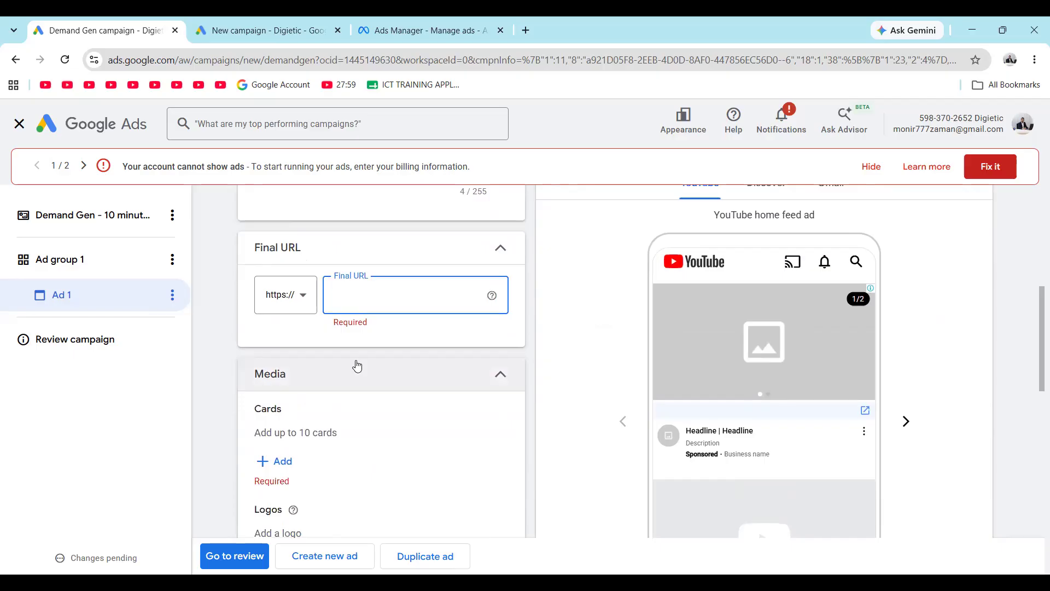
{"action": "left_click", "coordinate": [524, 29]}
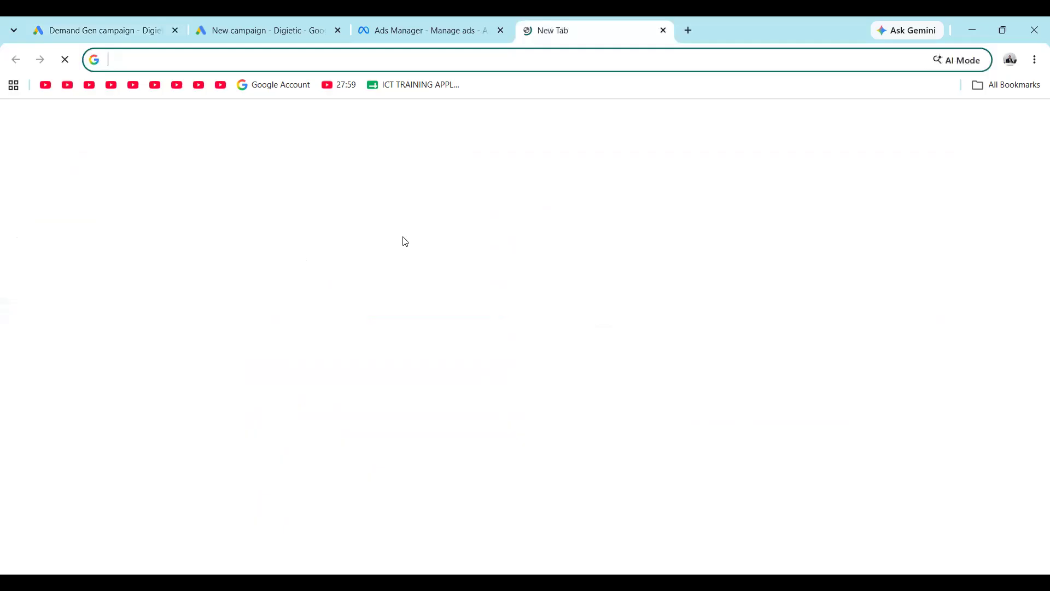
{"action": "type", "text": "10"}
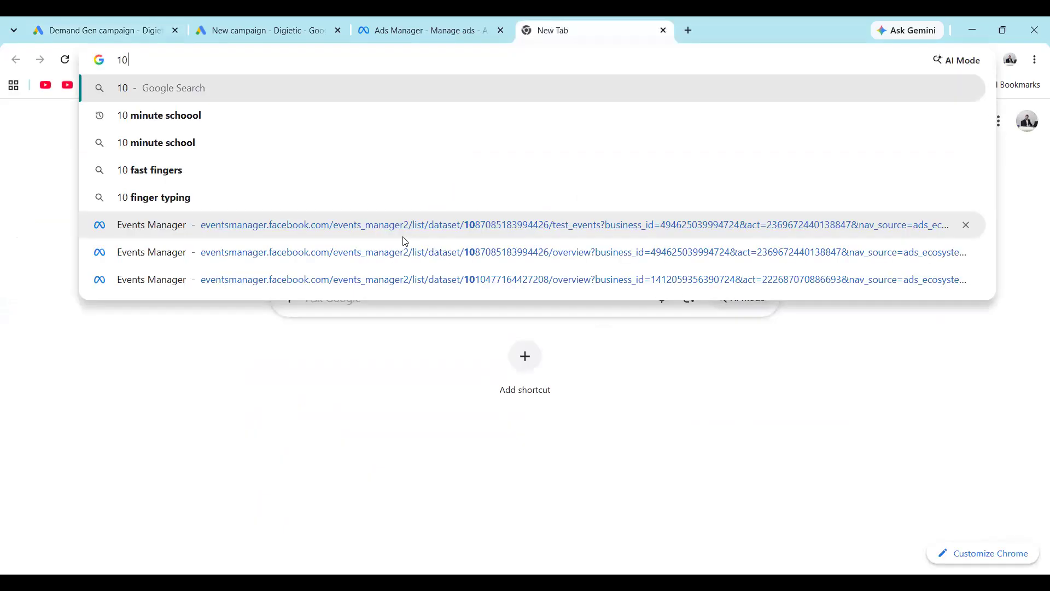
{"action": "left_click", "coordinate": [164, 143]}
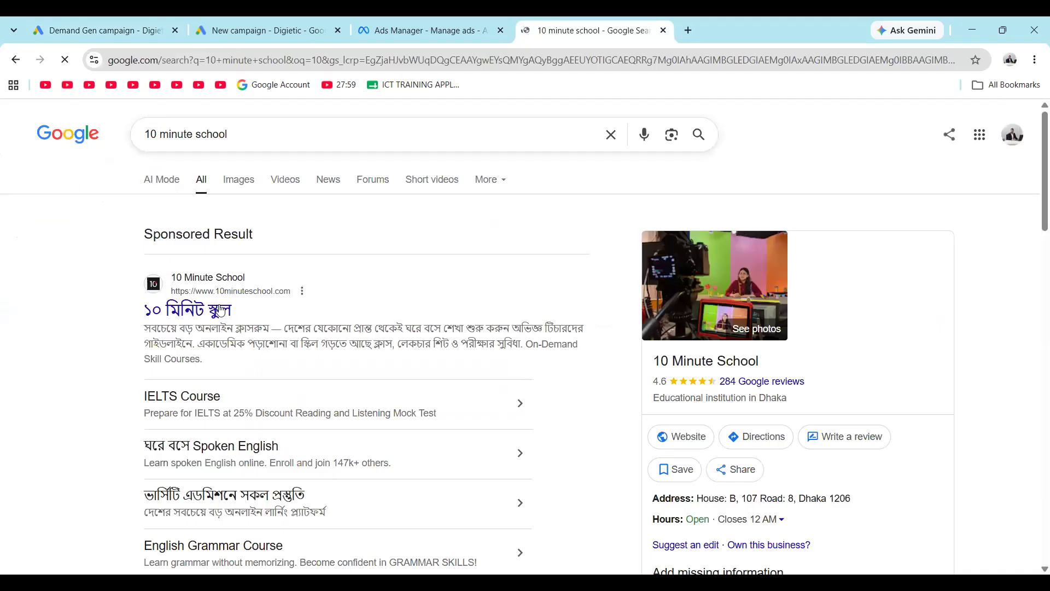
{"action": "left_click", "coordinate": [220, 310]}
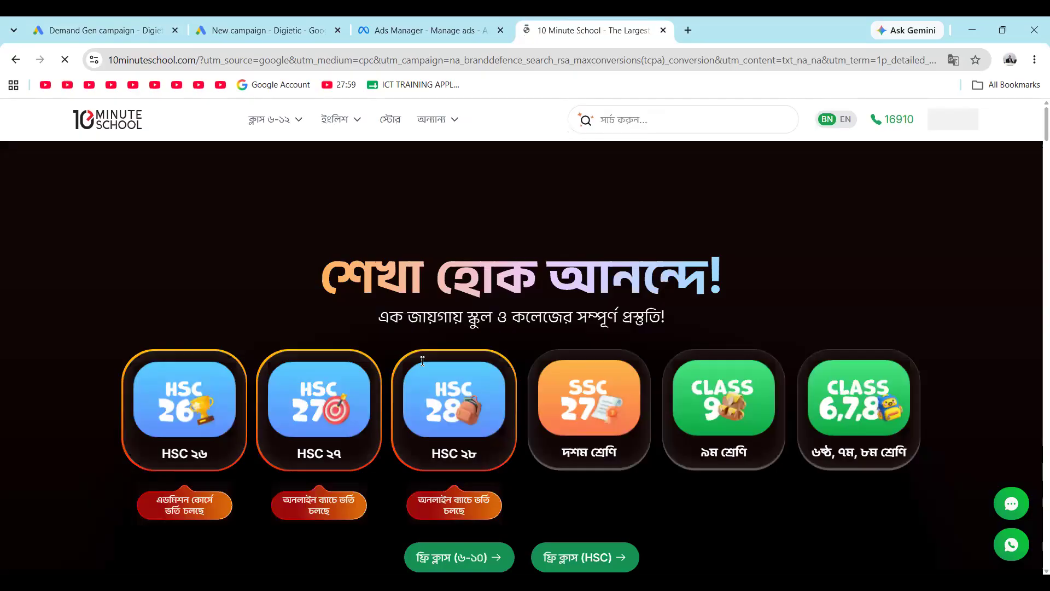
Step: Open the Spoken English Junior course page on the 10 Minute School website and copy its web address
{"action": "scroll", "coordinate": [482, 395], "scroll_direction": "down", "scroll_amount": 7}
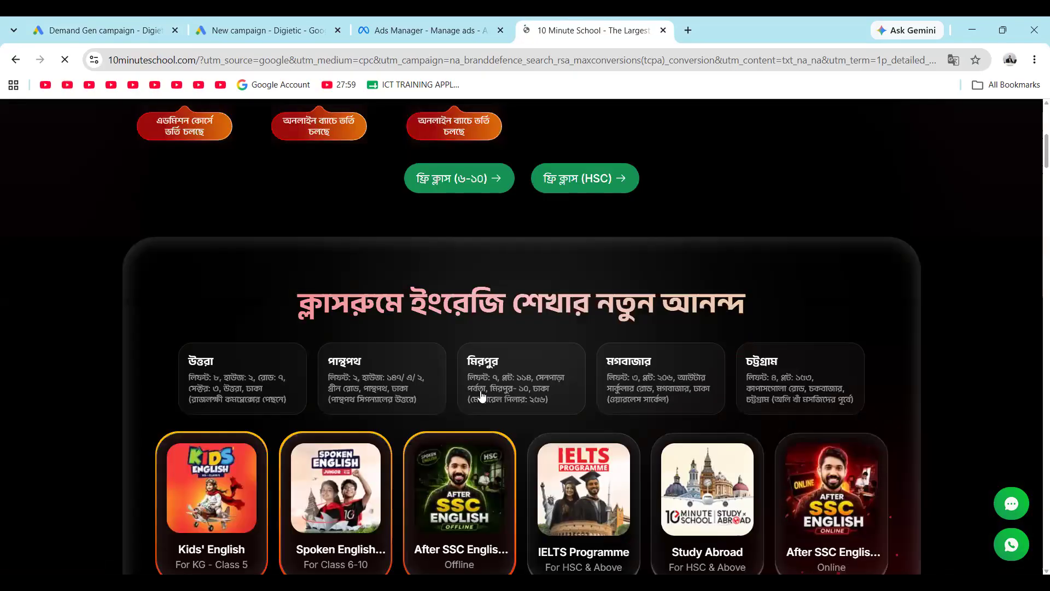
{"action": "scroll", "coordinate": [338, 388], "scroll_direction": "down", "scroll_amount": 3}
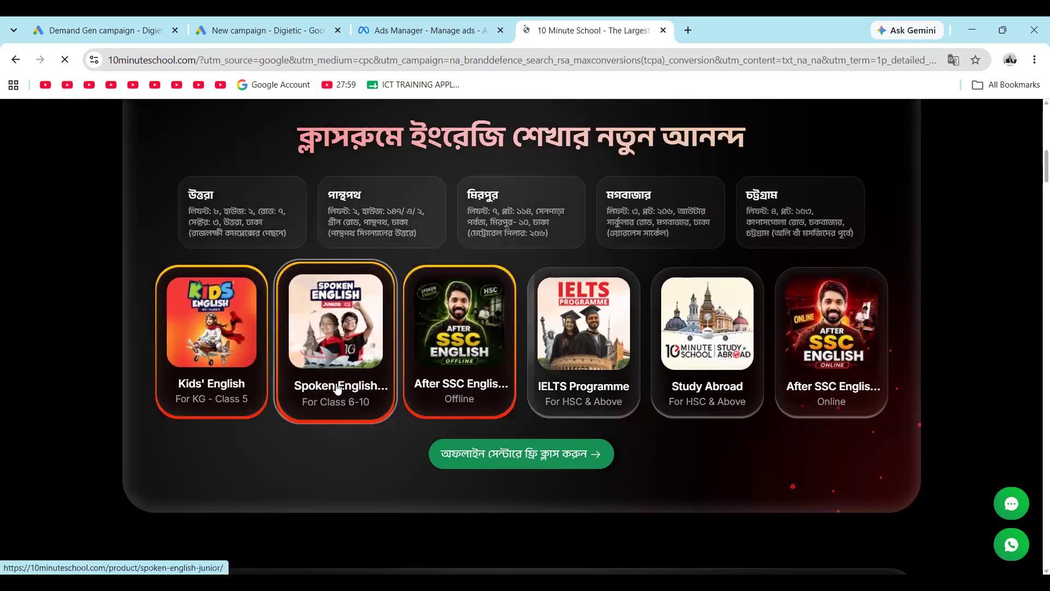
{"action": "left_click", "coordinate": [337, 389]}
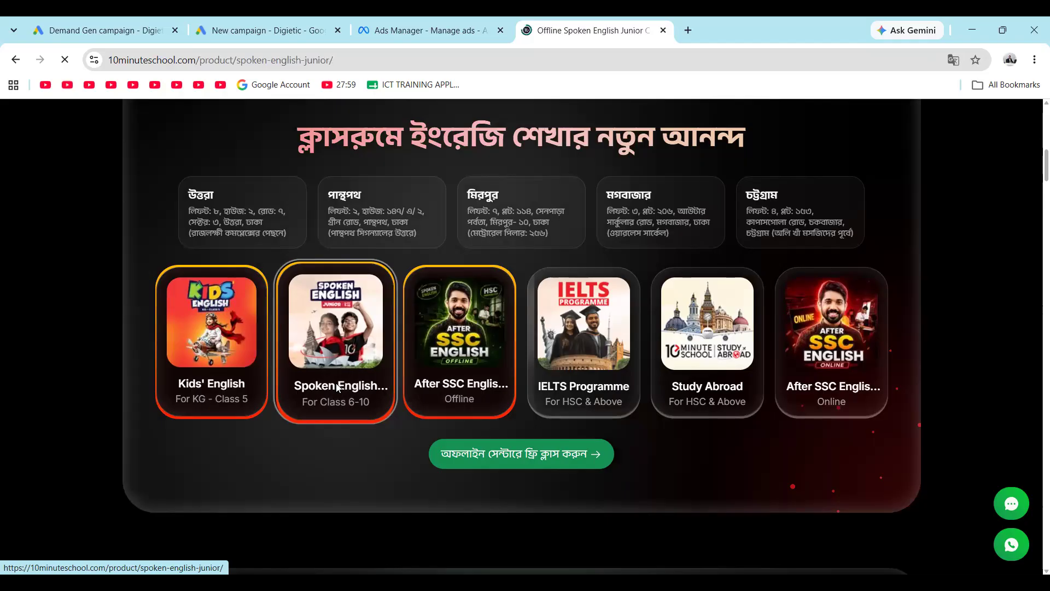
{"action": "left_click", "coordinate": [333, 47]}
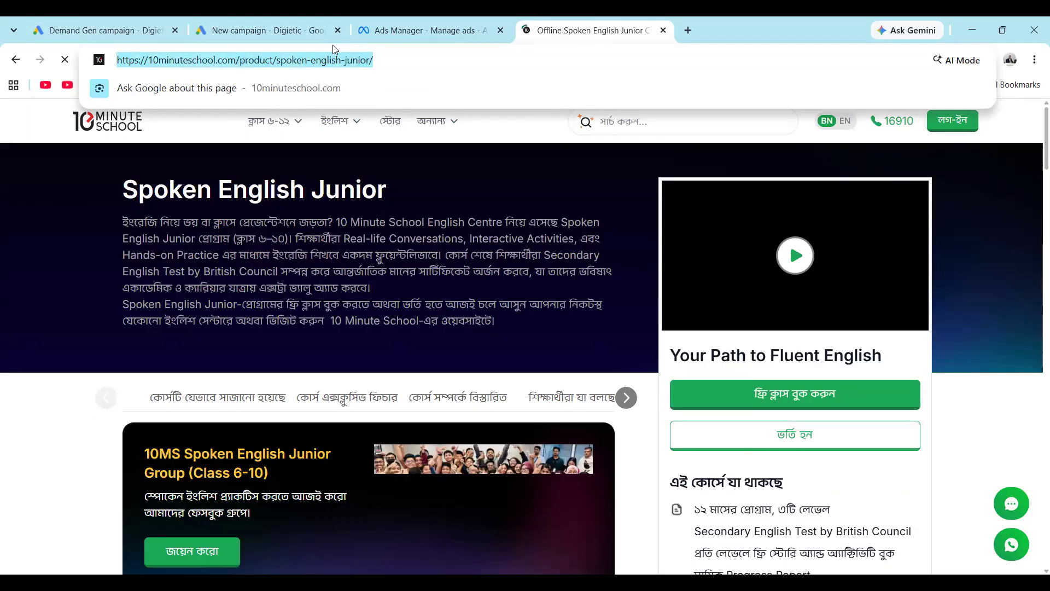
{"action": "right_click", "coordinate": [129, 58]}
{"action": "left_click", "coordinate": [189, 191]}
Step: Return to the Demand Gen campaign and paste the Spoken English Junior page address as Ad 1's final URL
{"action": "left_click", "coordinate": [303, 34]}
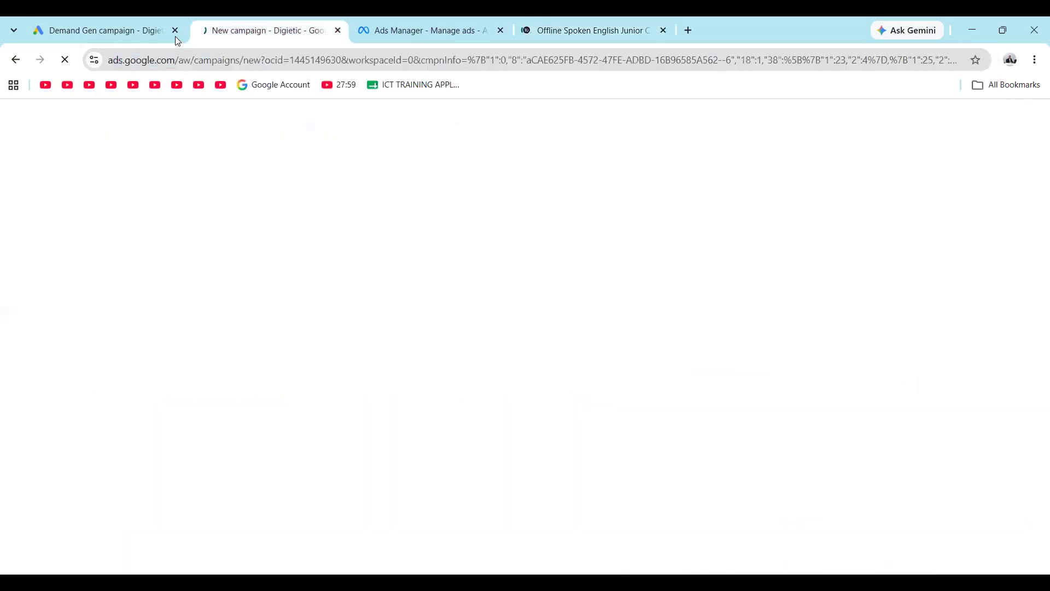
{"action": "left_click", "coordinate": [175, 36]}
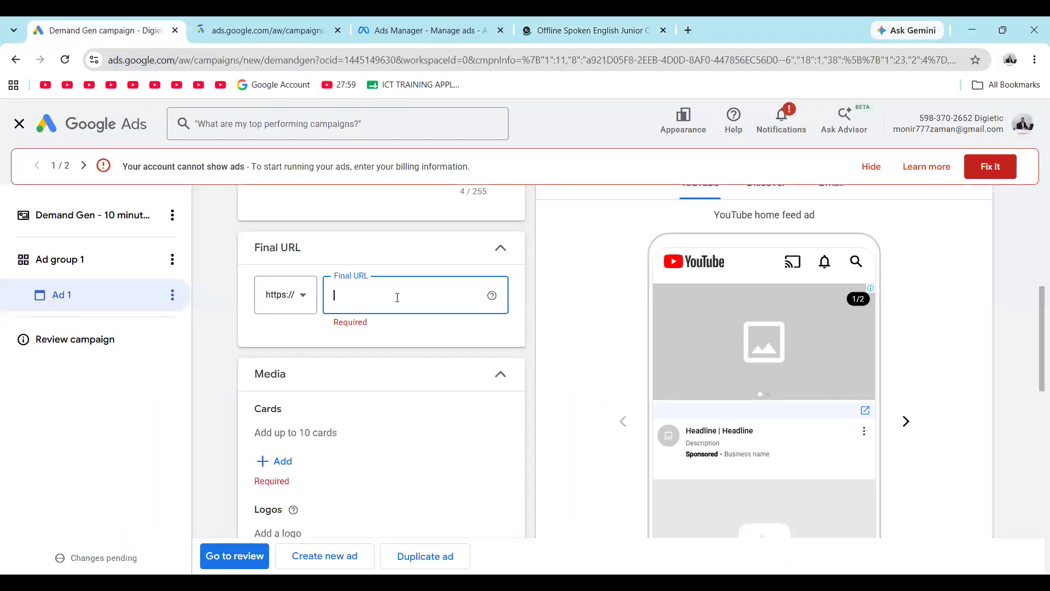
{"action": "right_click", "coordinate": [399, 299]}
{"action": "left_click", "coordinate": [394, 420]}
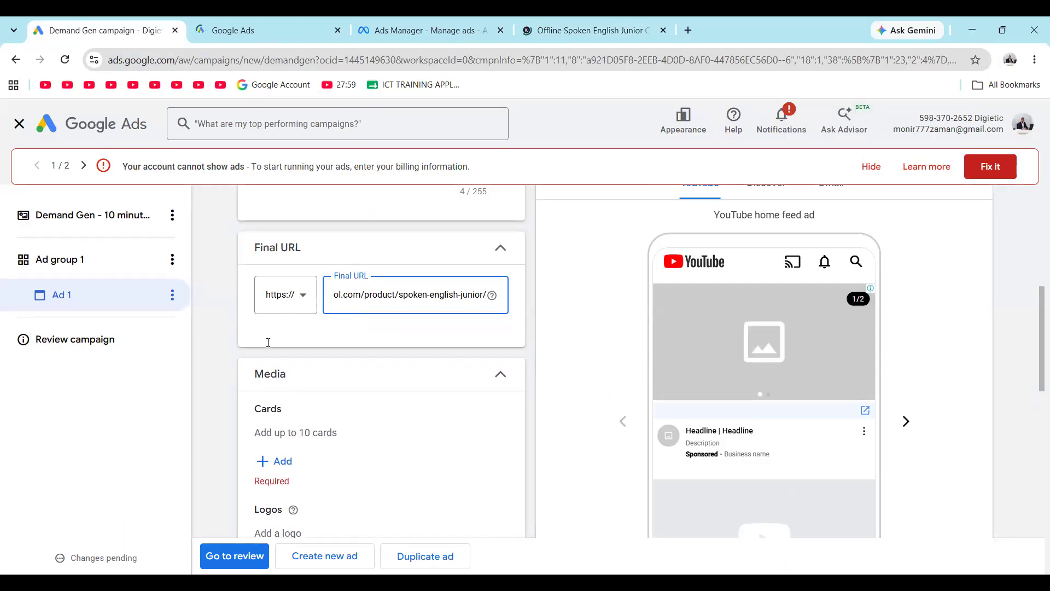
{"action": "scroll", "coordinate": [273, 333], "scroll_direction": "down", "scroll_amount": 2}
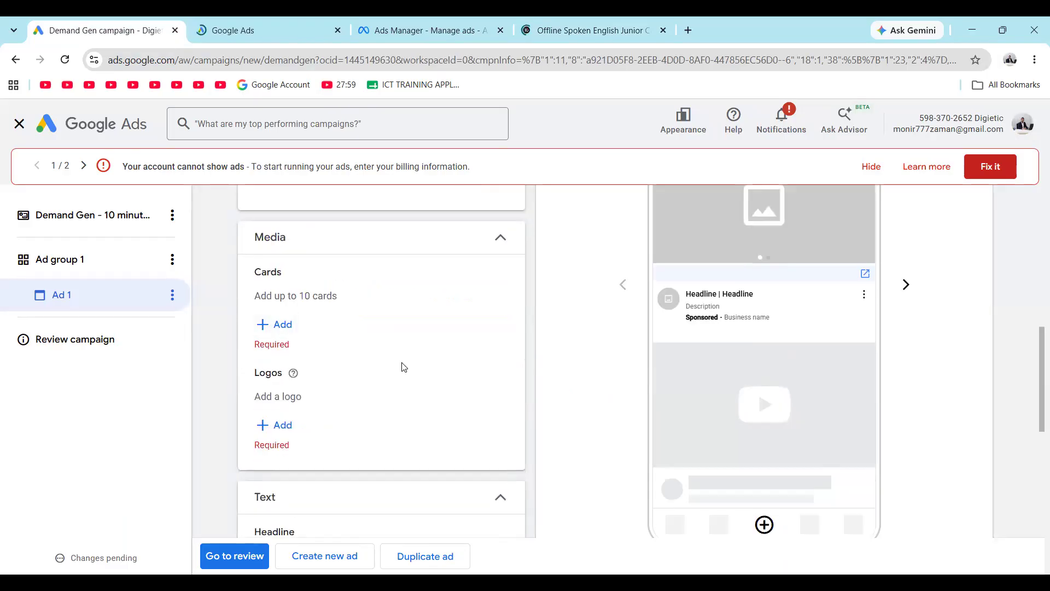
Step: Examine Ad 1's final URL, the required cards and logos, and the headline, description and business name fields
{"action": "scroll", "coordinate": [400, 361], "scroll_direction": "up", "scroll_amount": 7}
{"action": "scroll", "coordinate": [356, 383], "scroll_direction": "down", "scroll_amount": 5}
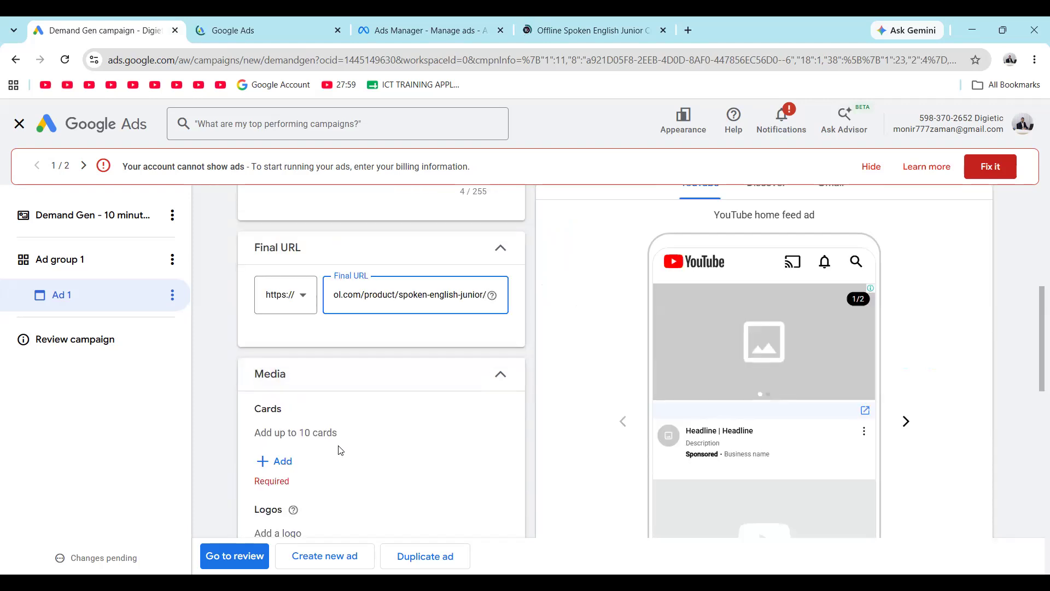
{"action": "scroll", "coordinate": [317, 298], "scroll_direction": "down", "scroll_amount": 2}
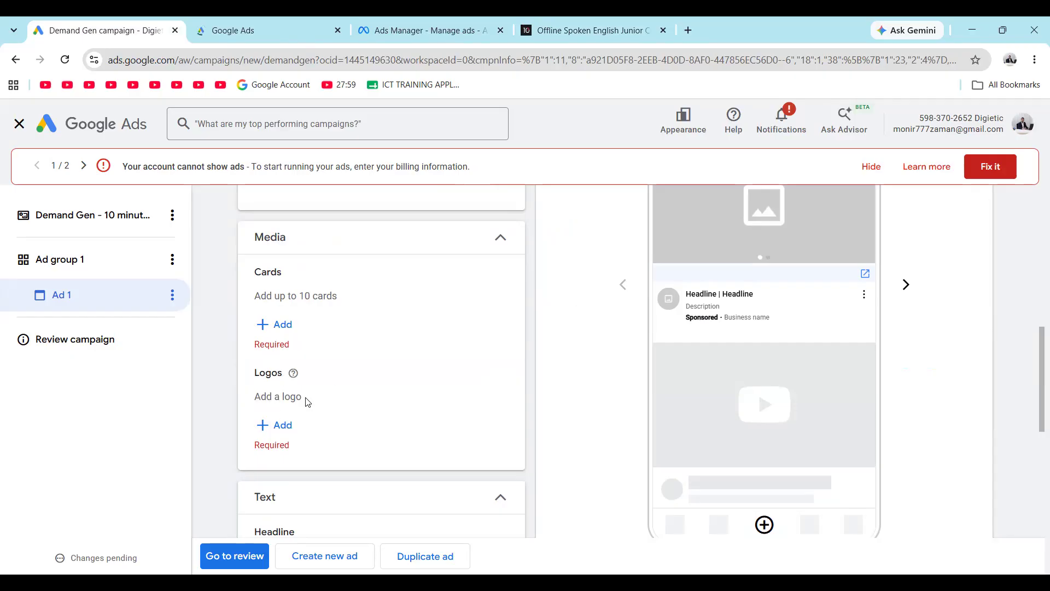
{"action": "scroll", "coordinate": [327, 374], "scroll_direction": "down", "scroll_amount": 1}
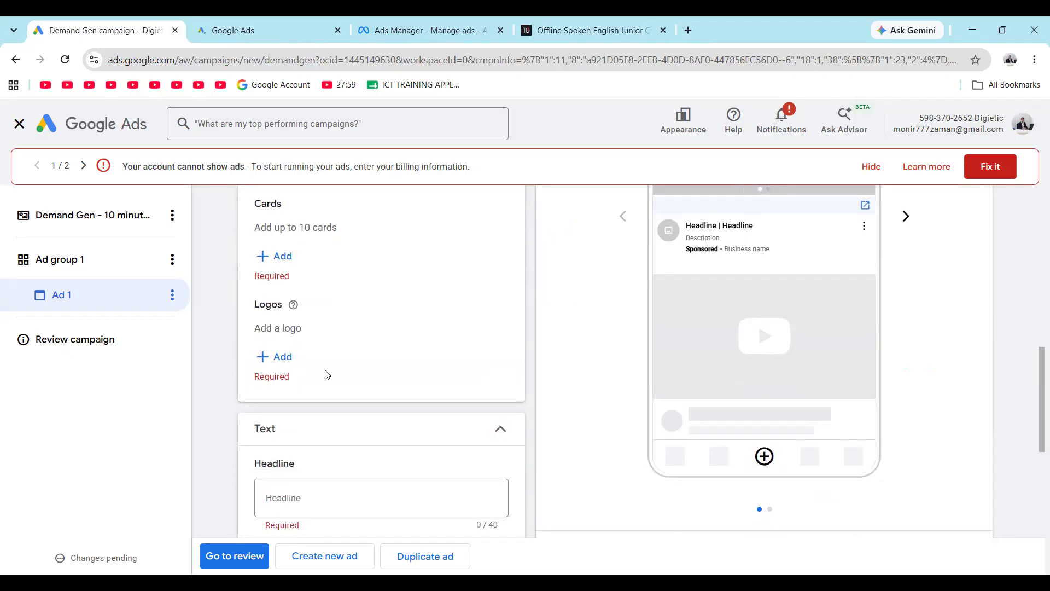
{"action": "scroll", "coordinate": [283, 301], "scroll_direction": "down", "scroll_amount": 3}
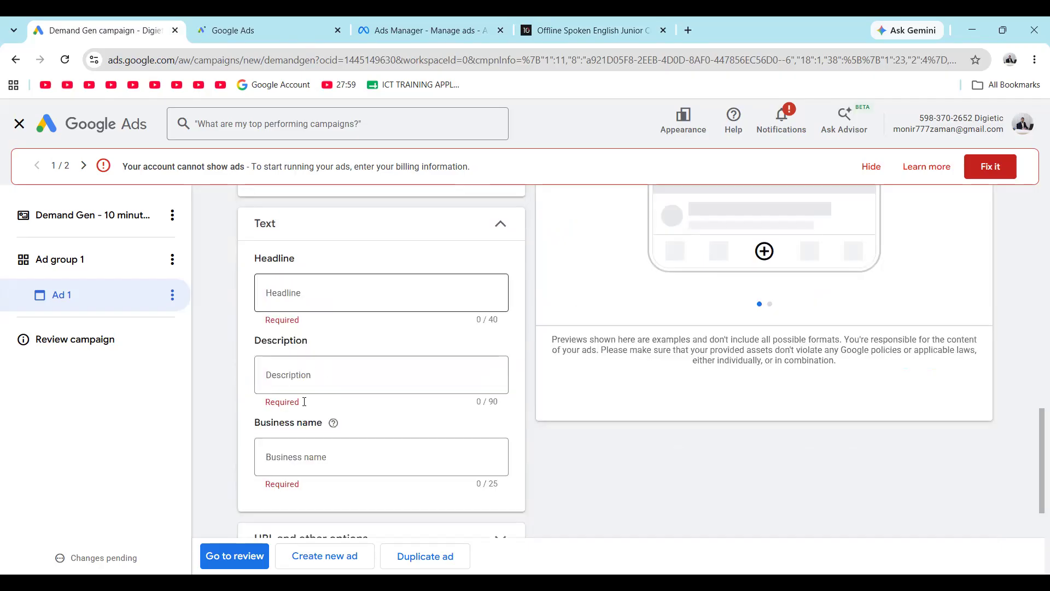
{"action": "left_click", "coordinate": [301, 295]}
{"action": "key", "text": "Tab"}
{"action": "left_click", "coordinate": [309, 460]}
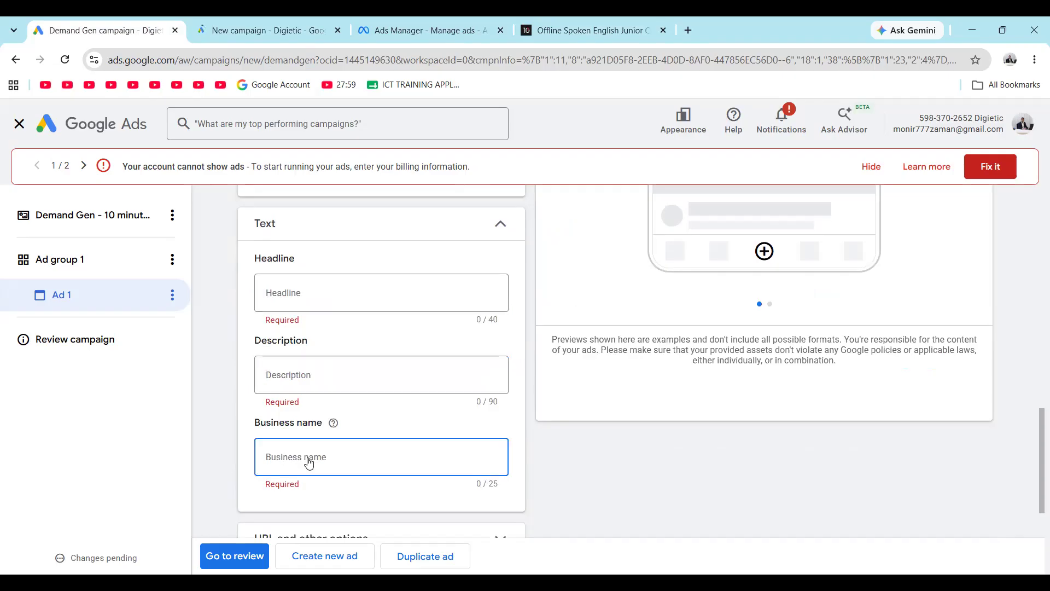
{"action": "scroll", "coordinate": [309, 462], "scroll_direction": "down", "scroll_amount": 2}
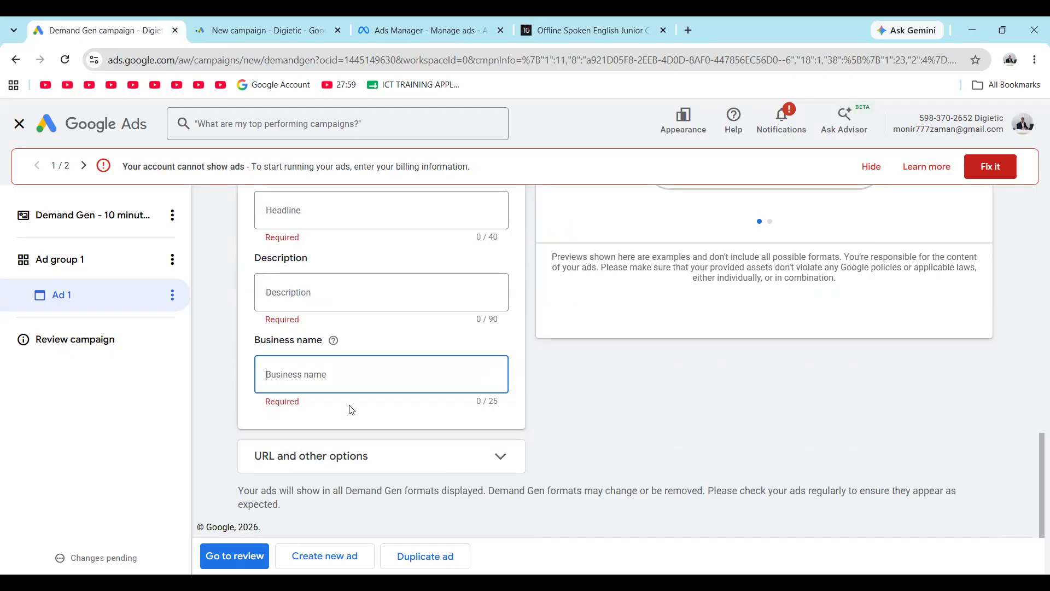
{"action": "scroll", "coordinate": [351, 409], "scroll_direction": "up", "scroll_amount": 3}
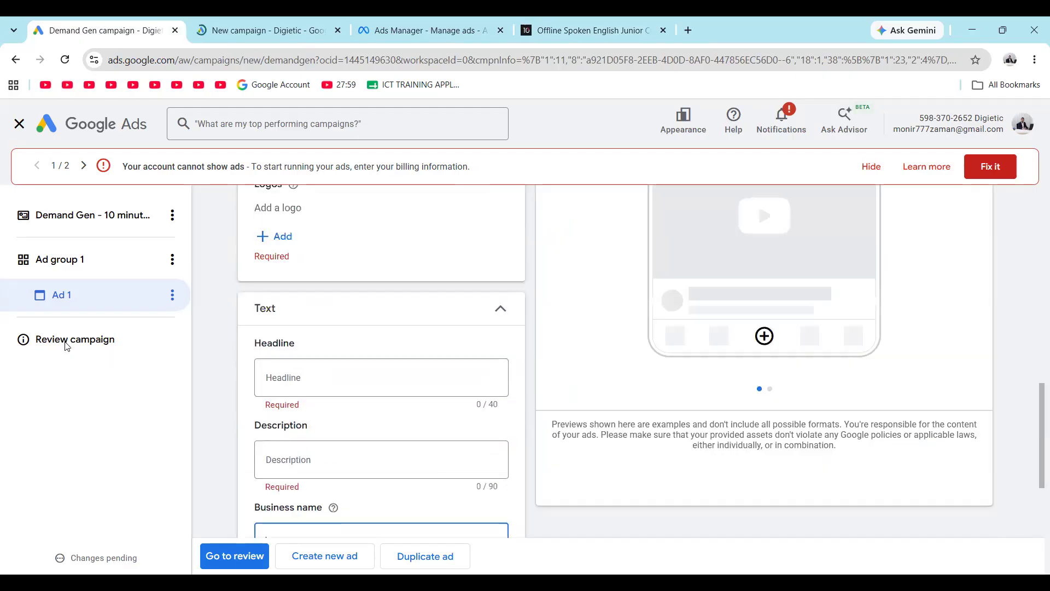
Step: Go to the campaign review and dismiss the identity confirmation
{"action": "scroll", "coordinate": [65, 345], "scroll_direction": "up", "scroll_amount": 1}
{"action": "scroll", "coordinate": [97, 342], "scroll_direction": "up", "scroll_amount": 10}
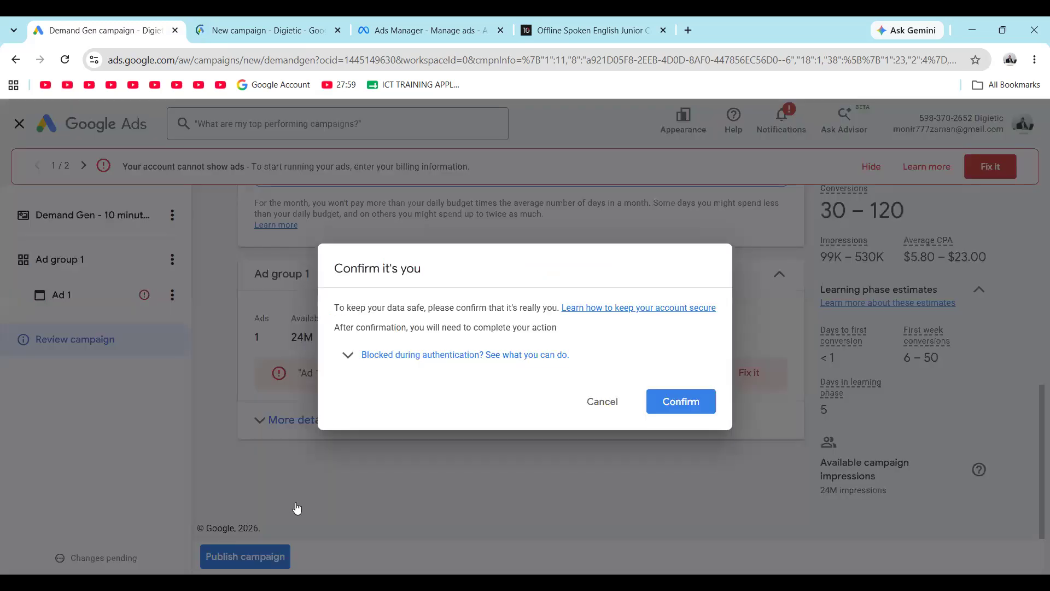
{"action": "left_click", "coordinate": [249, 552]}
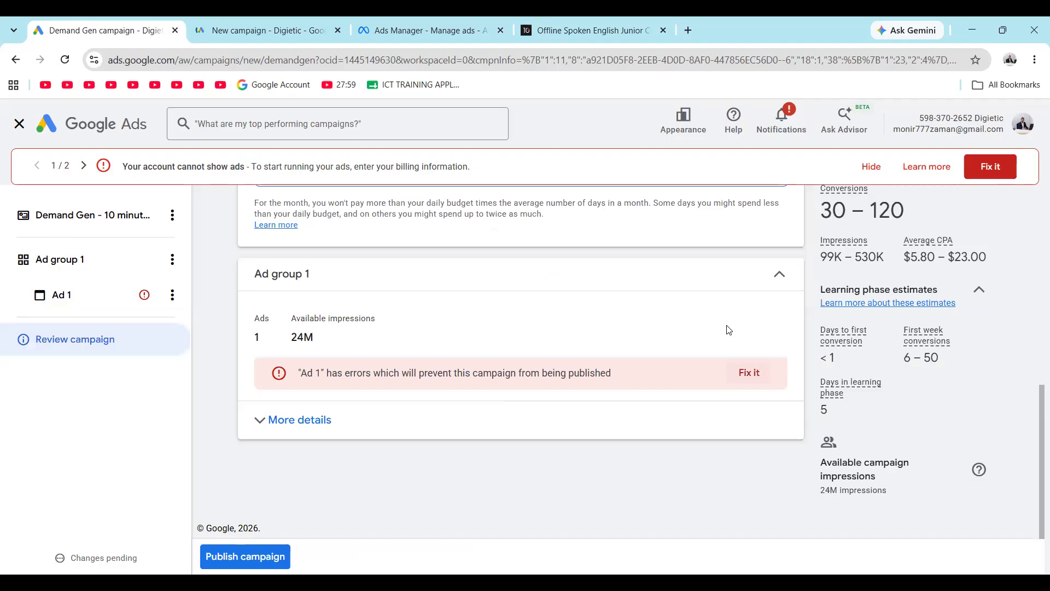
Step: Examine the campaign summary, budget options, Ad group 1 errors, estimated conversions and learning phase estimates in the review
{"action": "scroll", "coordinate": [729, 330], "scroll_direction": "up", "scroll_amount": 3}
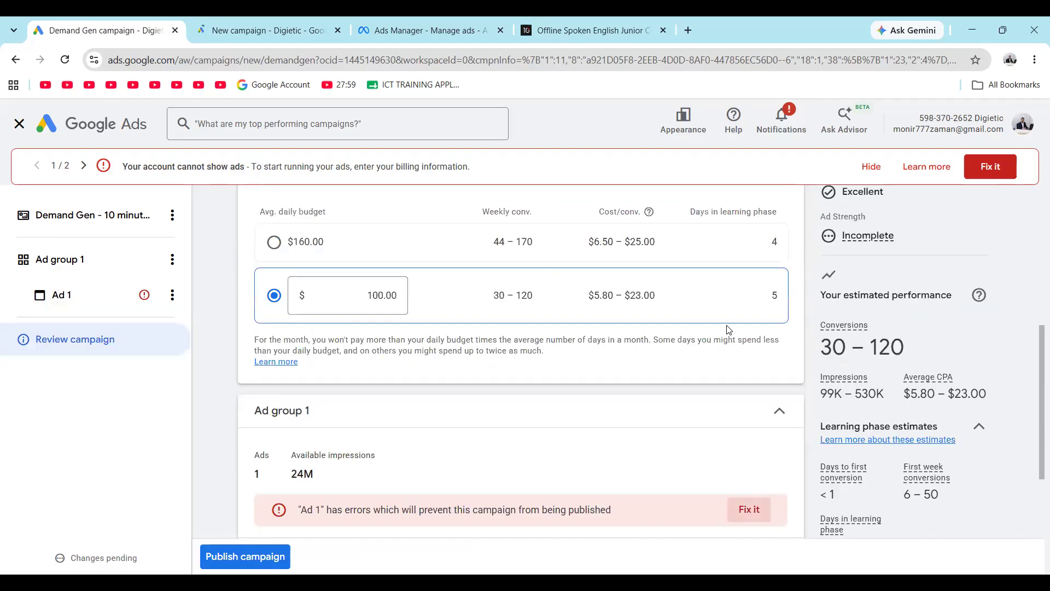
{"action": "scroll", "coordinate": [728, 329], "scroll_direction": "up", "scroll_amount": 3}
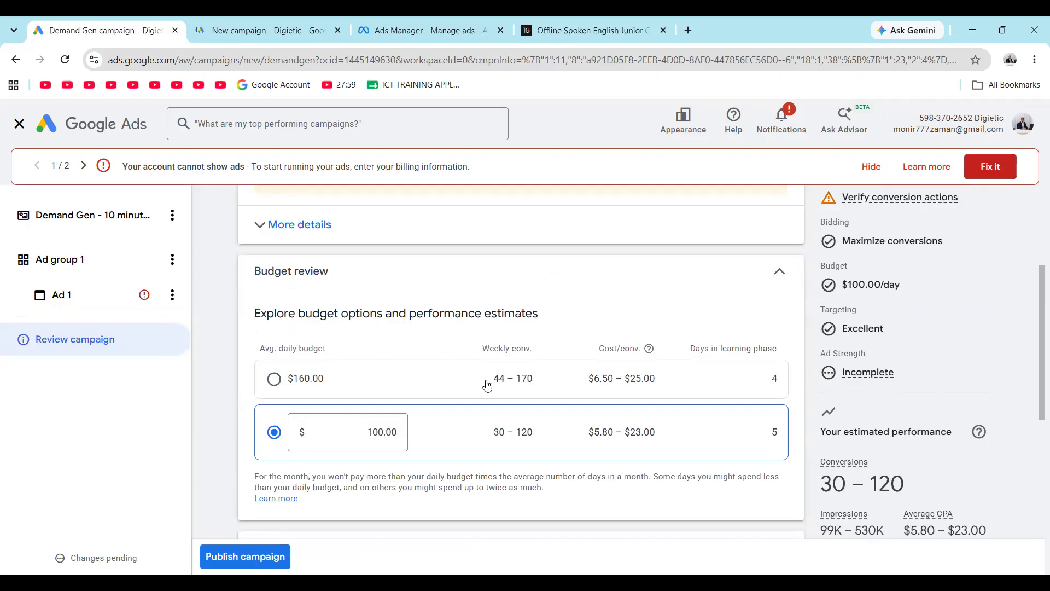
{"action": "scroll", "coordinate": [487, 385], "scroll_direction": "up", "scroll_amount": 2}
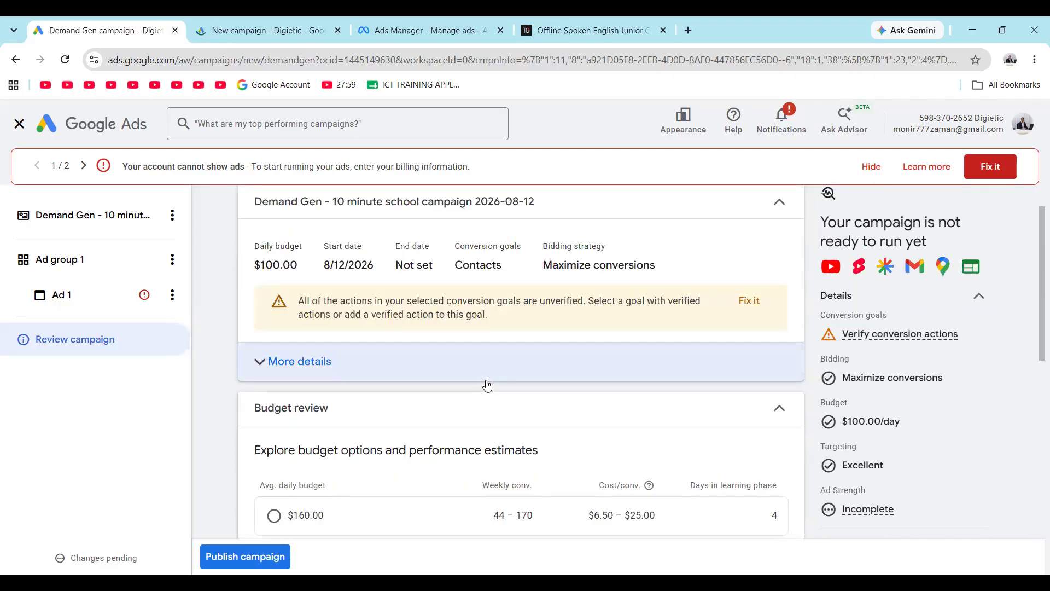
{"action": "scroll", "coordinate": [487, 385], "scroll_direction": "down", "scroll_amount": 1}
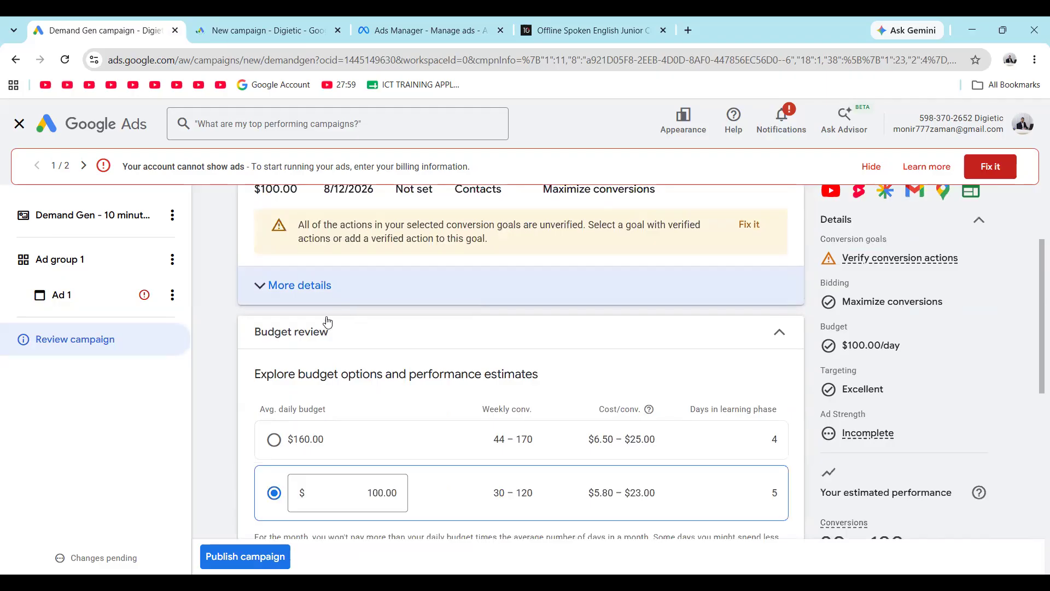
{"action": "scroll", "coordinate": [406, 363], "scroll_direction": "down", "scroll_amount": 2}
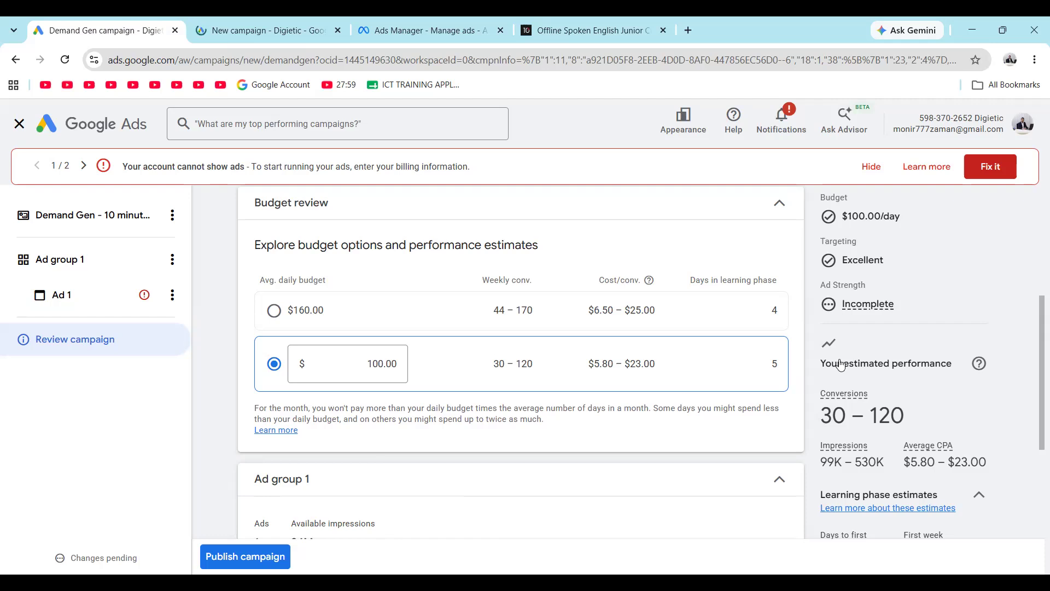
{"action": "scroll", "coordinate": [823, 364], "scroll_direction": "down", "scroll_amount": 1}
{"action": "scroll", "coordinate": [822, 285], "scroll_direction": "down", "scroll_amount": 1}
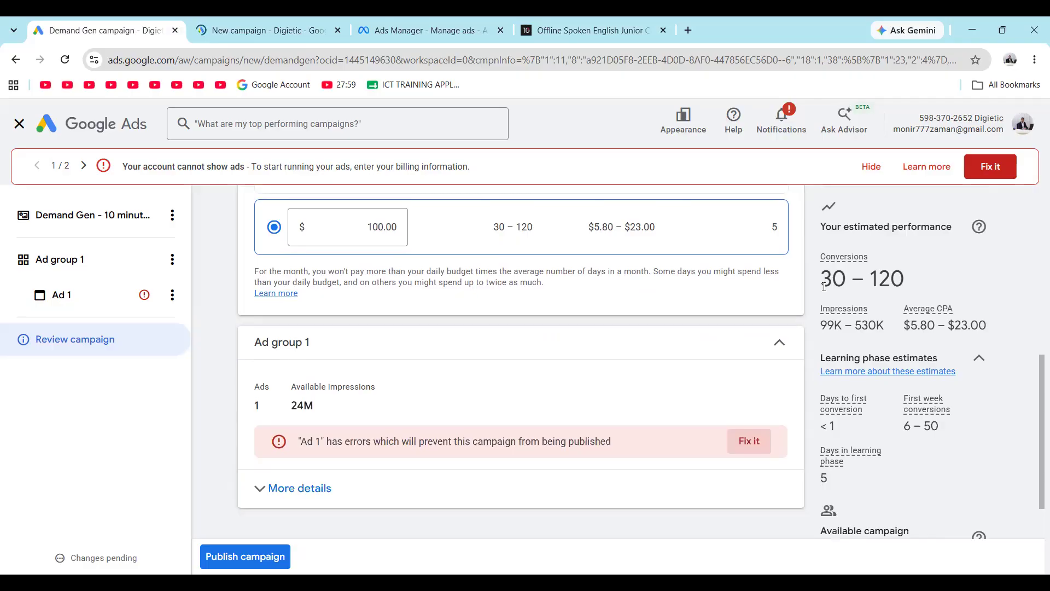
{"action": "left_click_drag", "start_coordinate": [823, 278], "coordinate": [925, 286]}
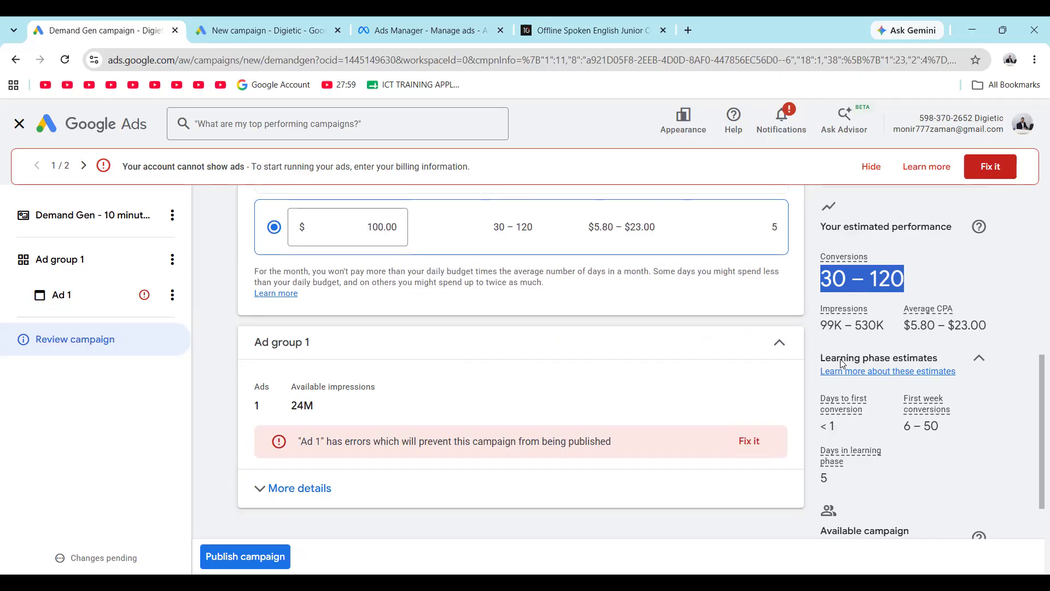
{"action": "scroll", "coordinate": [842, 364], "scroll_direction": "down", "scroll_amount": 1}
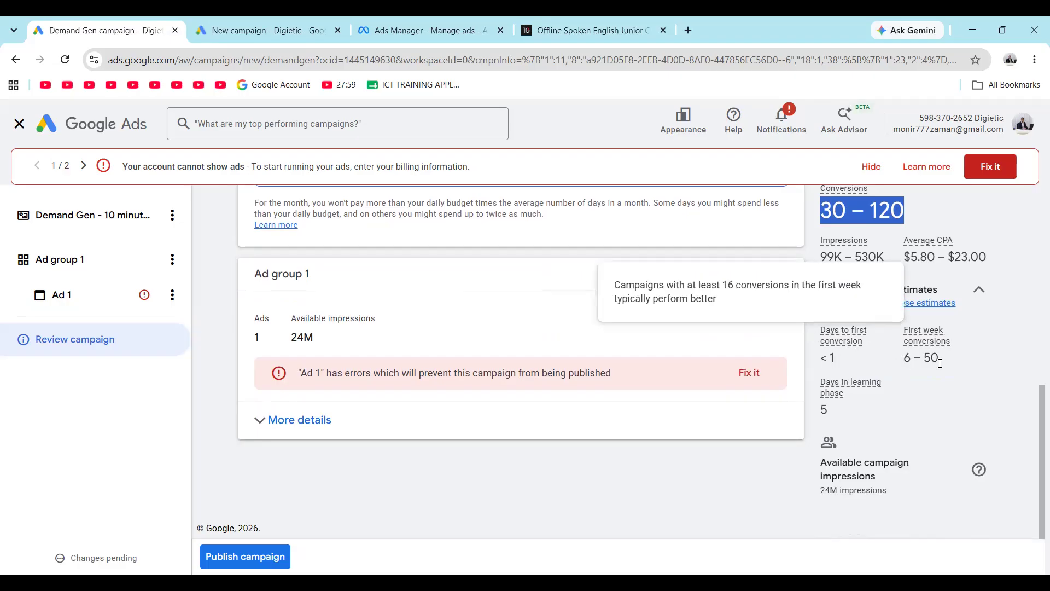
{"action": "mouse_move", "coordinate": [843, 390]}
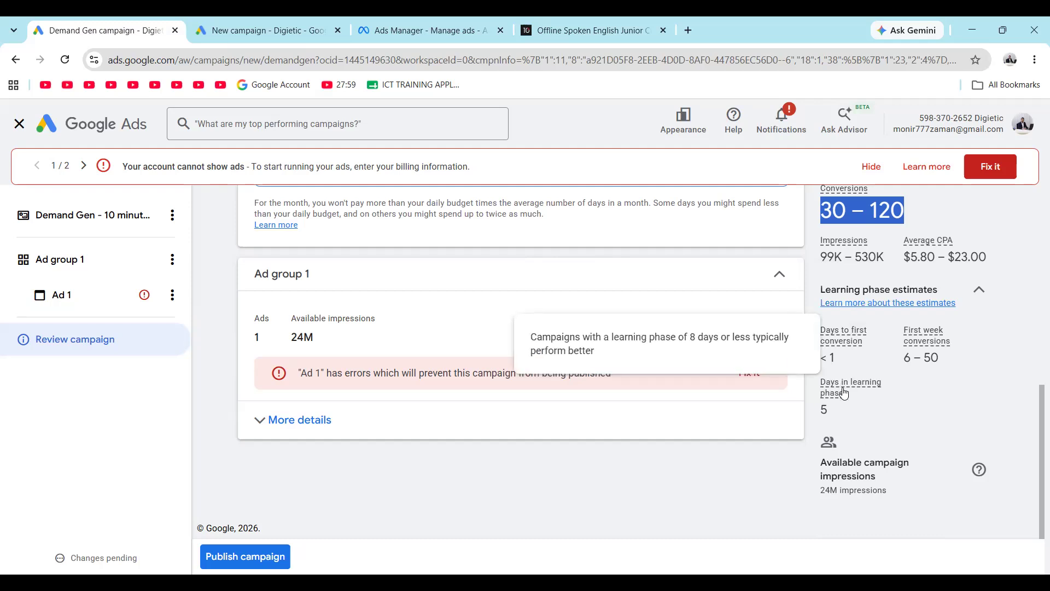